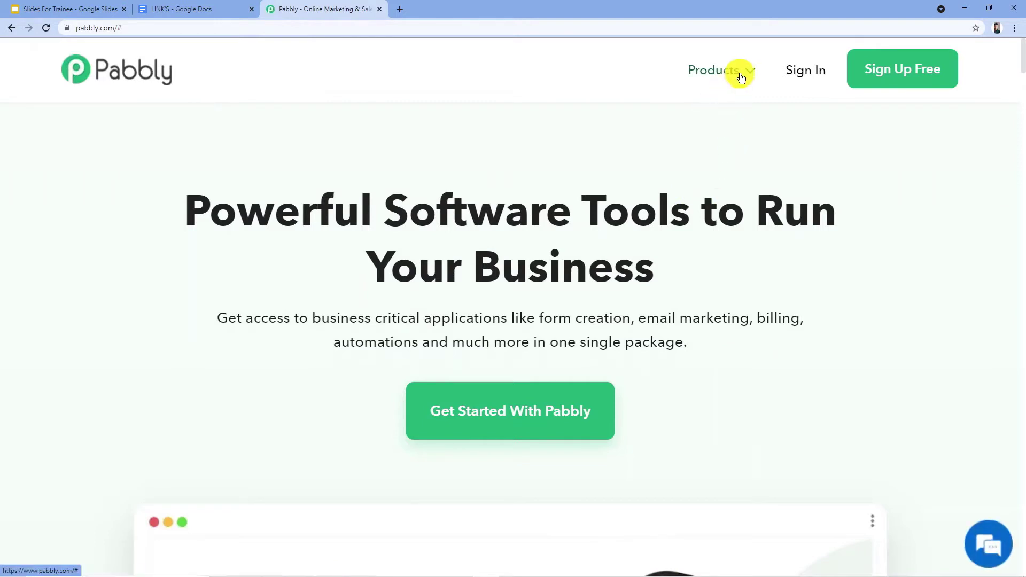
Open the Pabbly Connect product page, sign in, and access the Connect app from the account's app list.
mouse_move(738, 74)
click(350, 290)
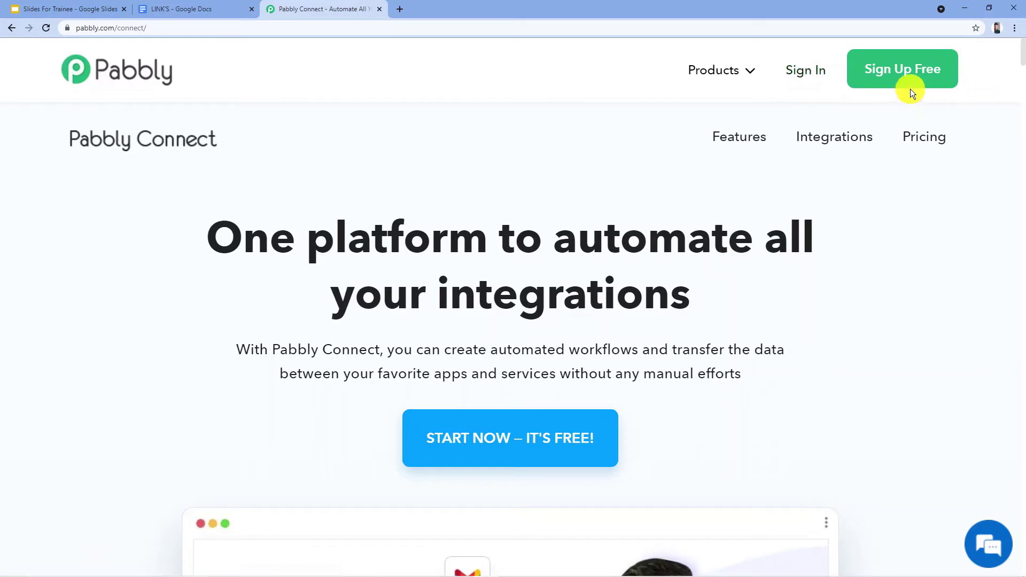
click(794, 78)
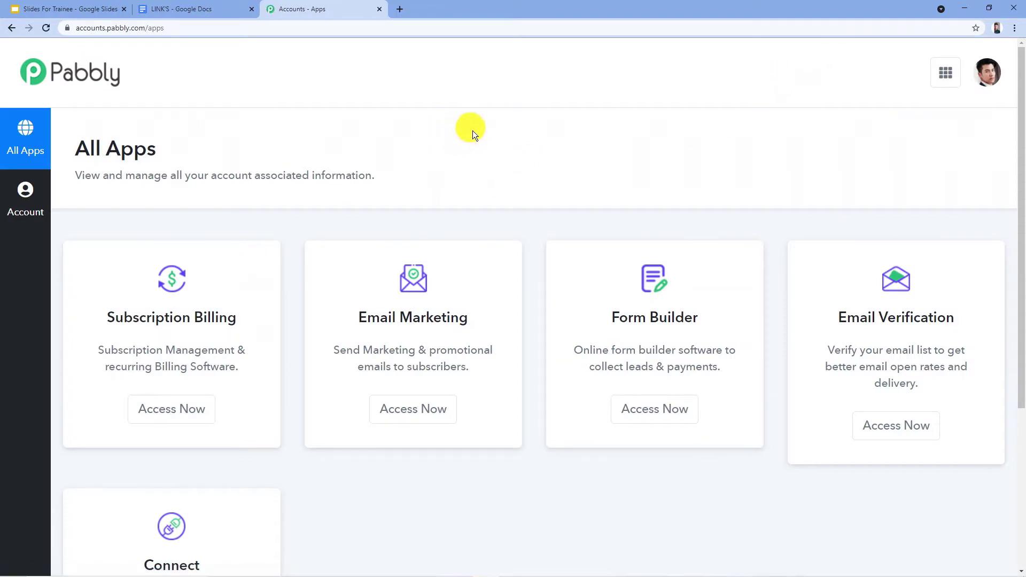
scroll(258, 275, down, 4)
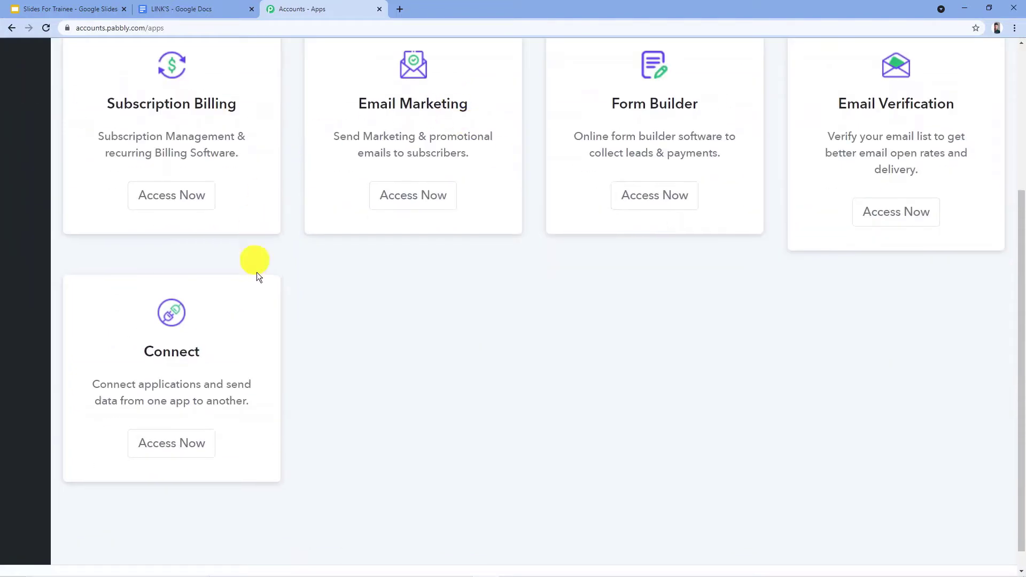
click(174, 451)
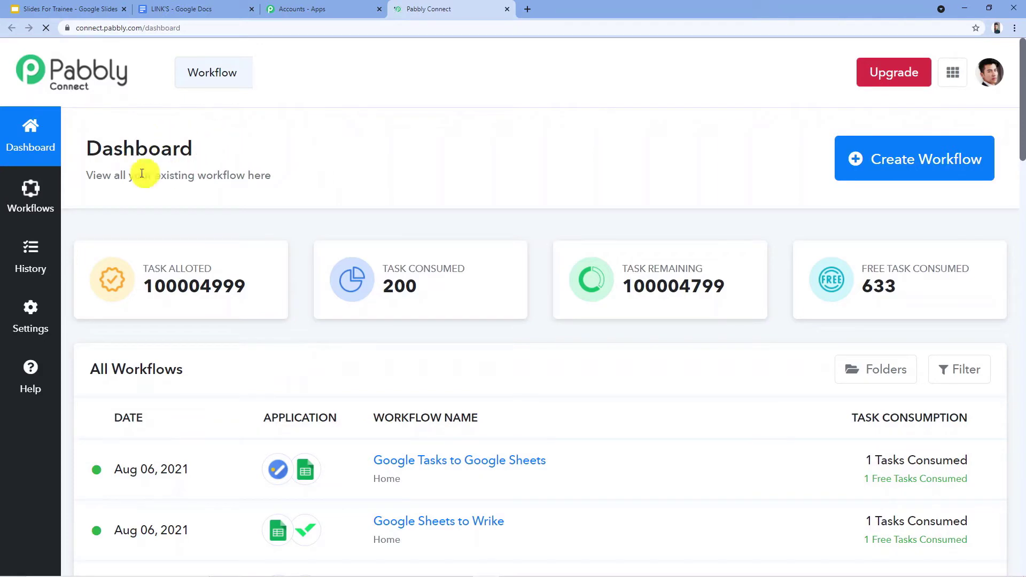
Create a new workflow named "Google Sheets to Bitly Integration".
click(894, 164)
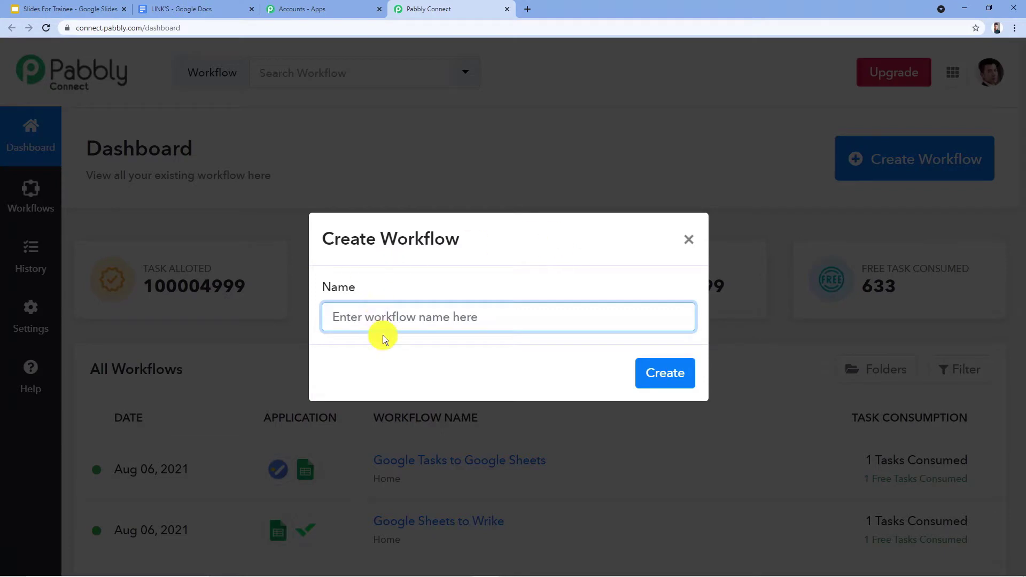
text(Goog)
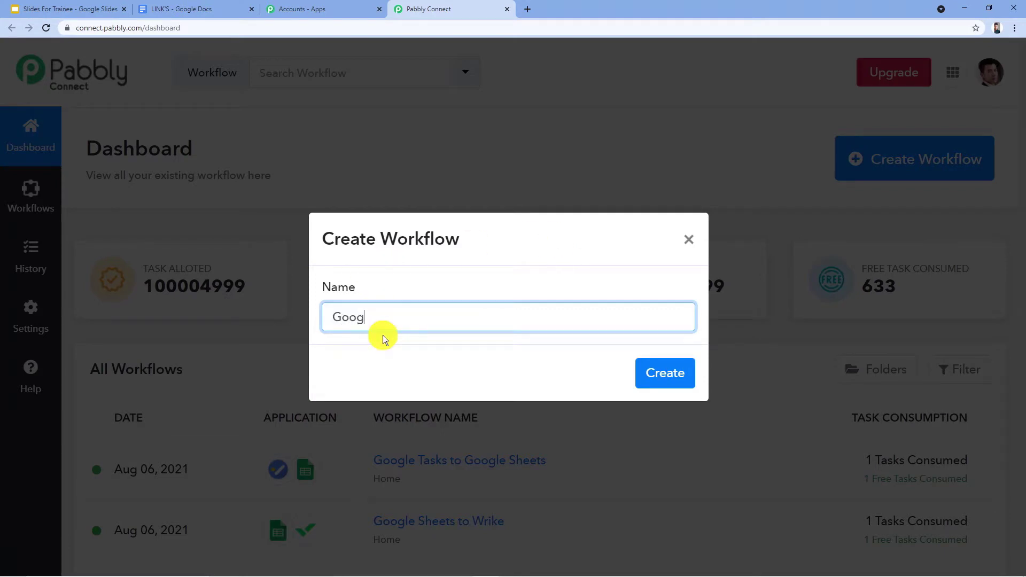
text(le Sheets to Bitly Integrat)
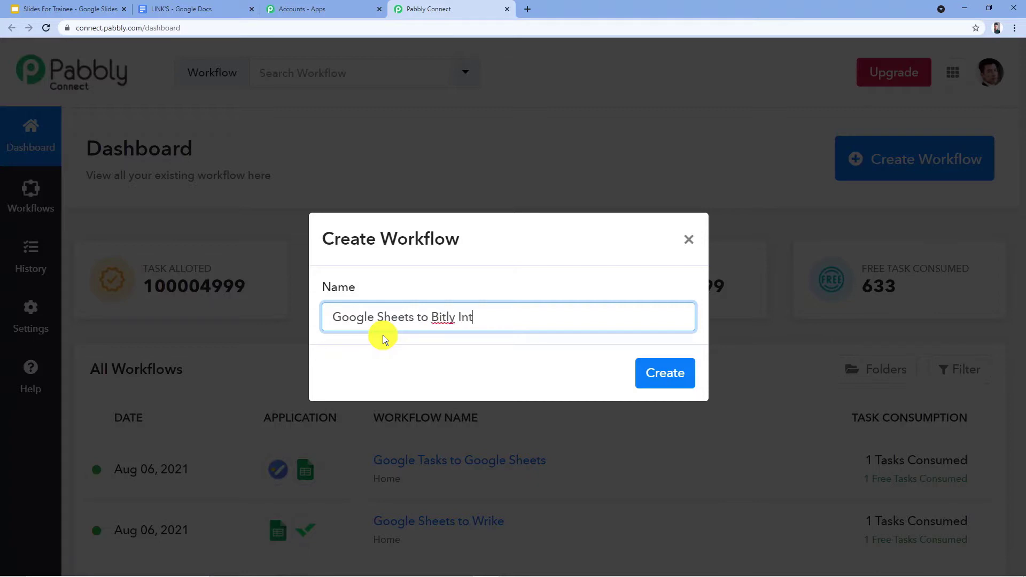
text(ion)
click(660, 383)
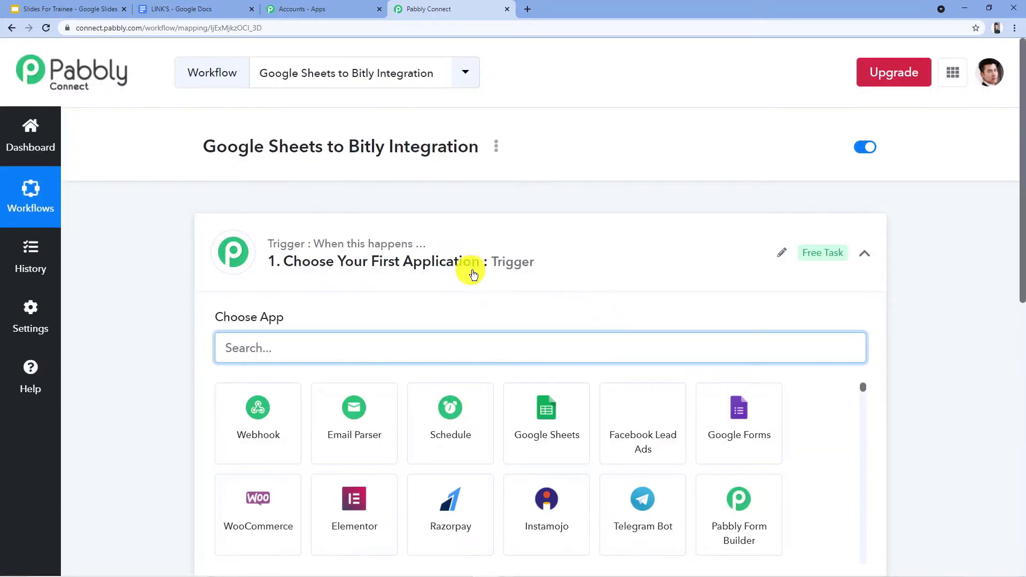
Choose Google Sheets as the trigger application of the workflow.
click(489, 260)
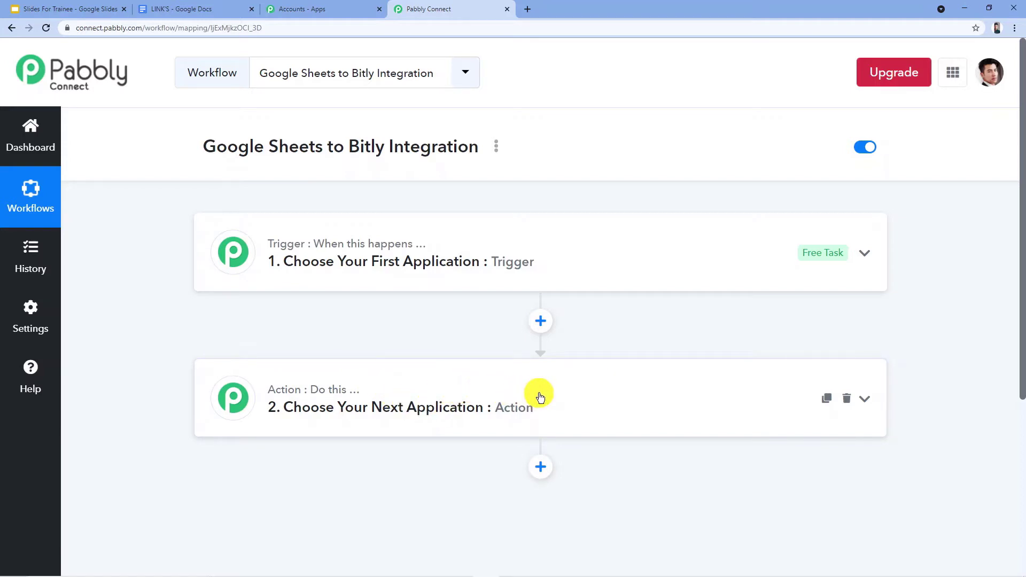
click(277, 253)
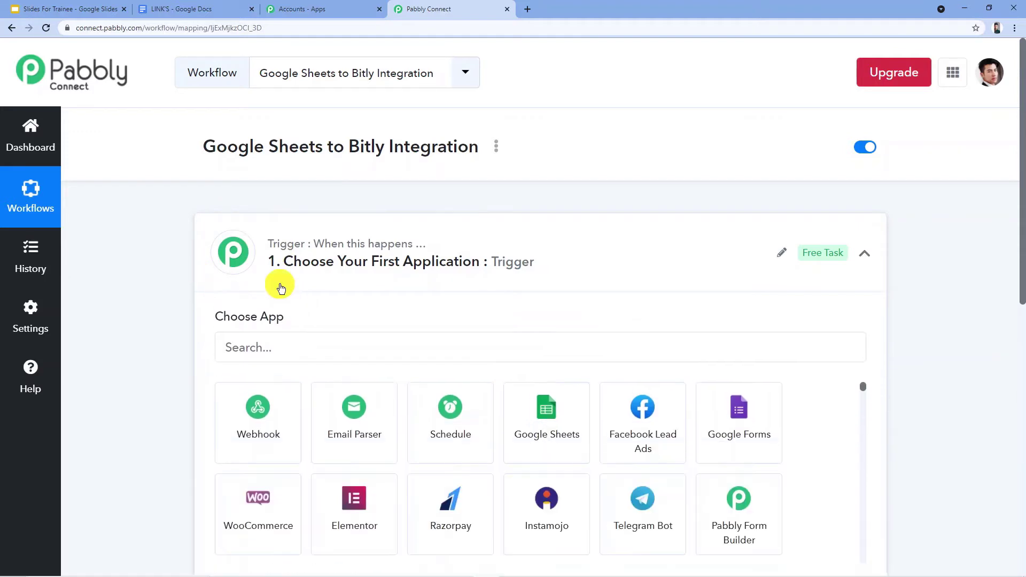
click(277, 349)
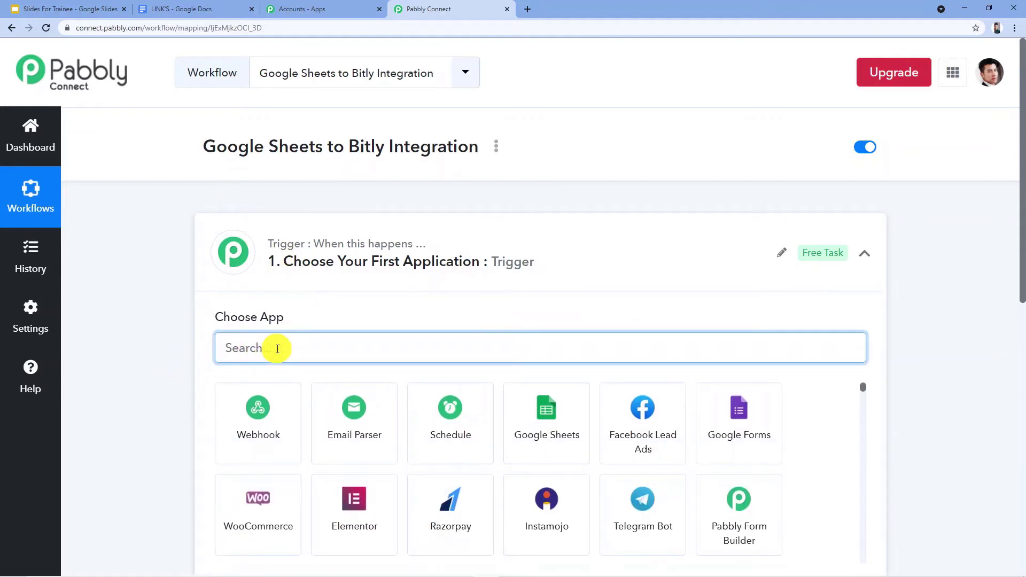
text(Google Sheets)
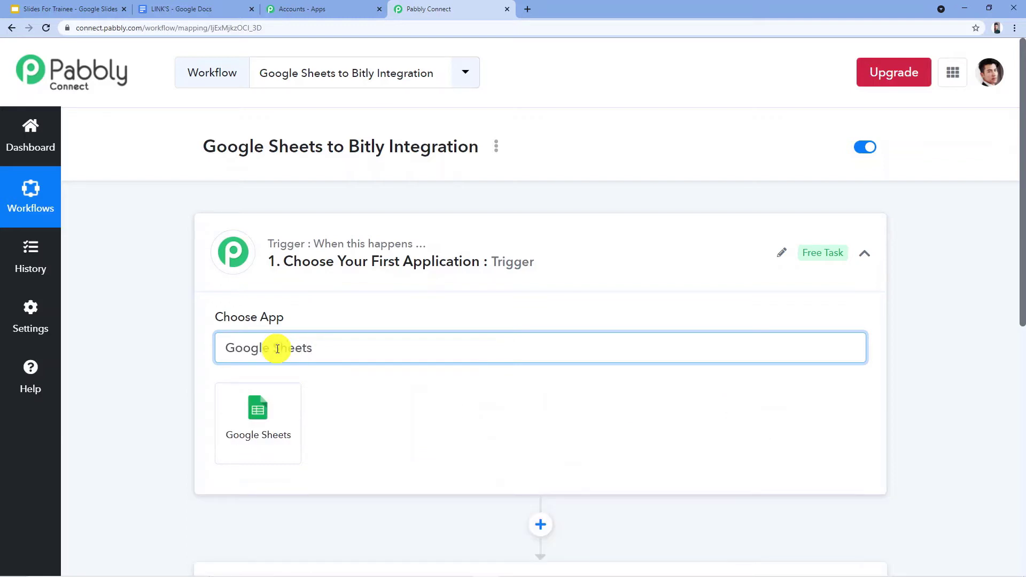
click(264, 425)
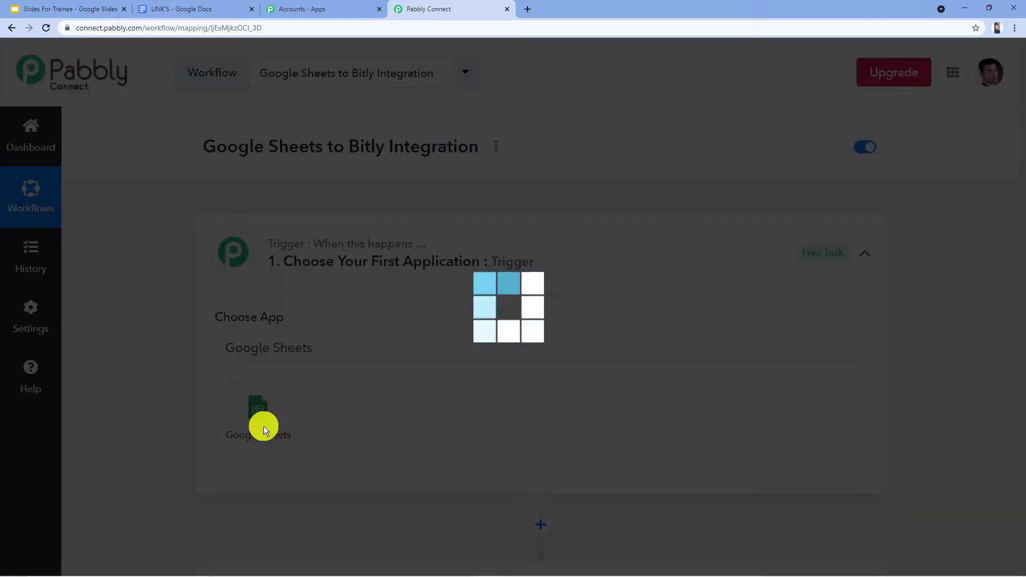
Set the Google Sheets trigger event to New Spreadsheet Row and review the webhook setup guide.
scroll(261, 340, down, 2)
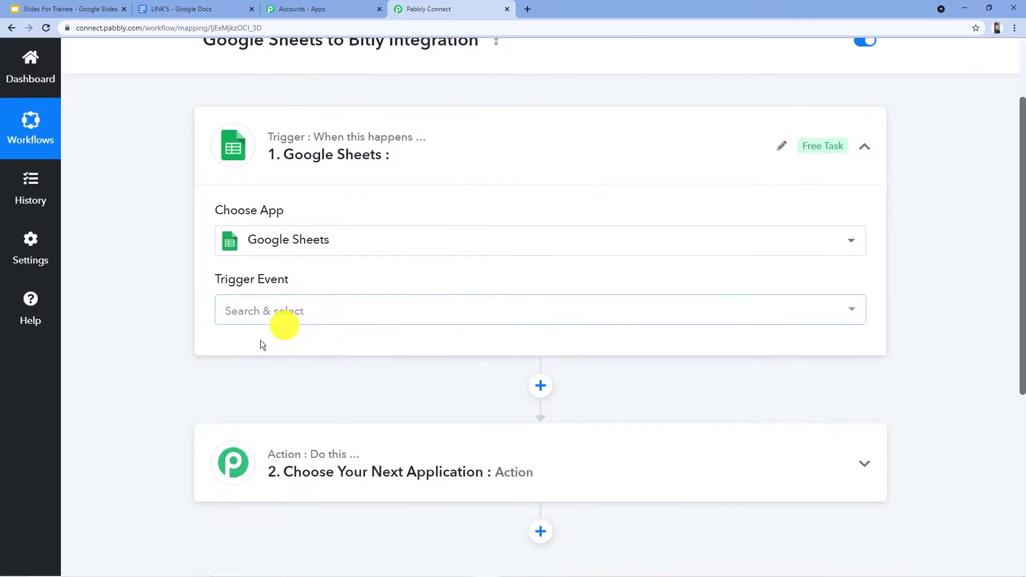
click(341, 321)
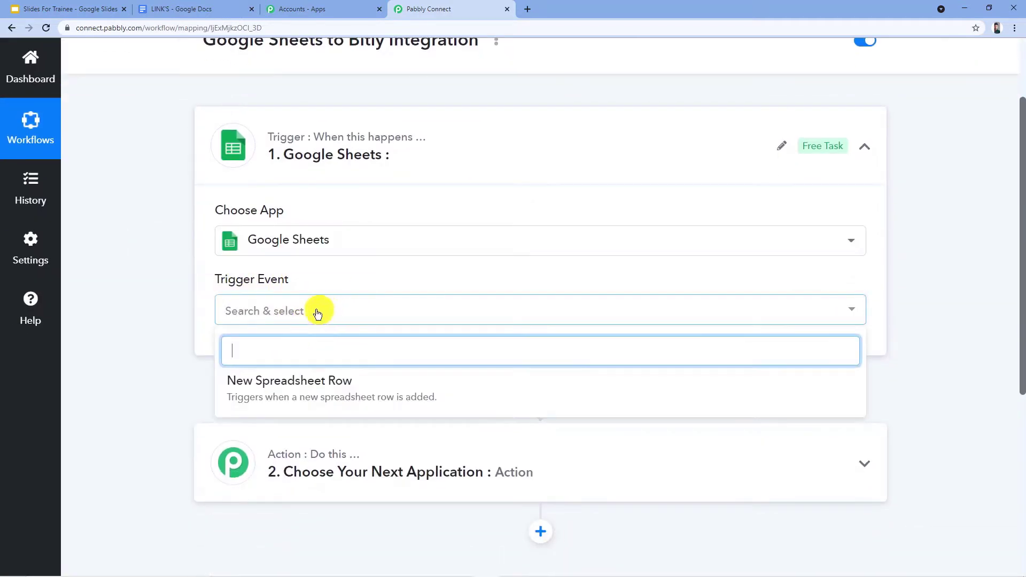
click(319, 395)
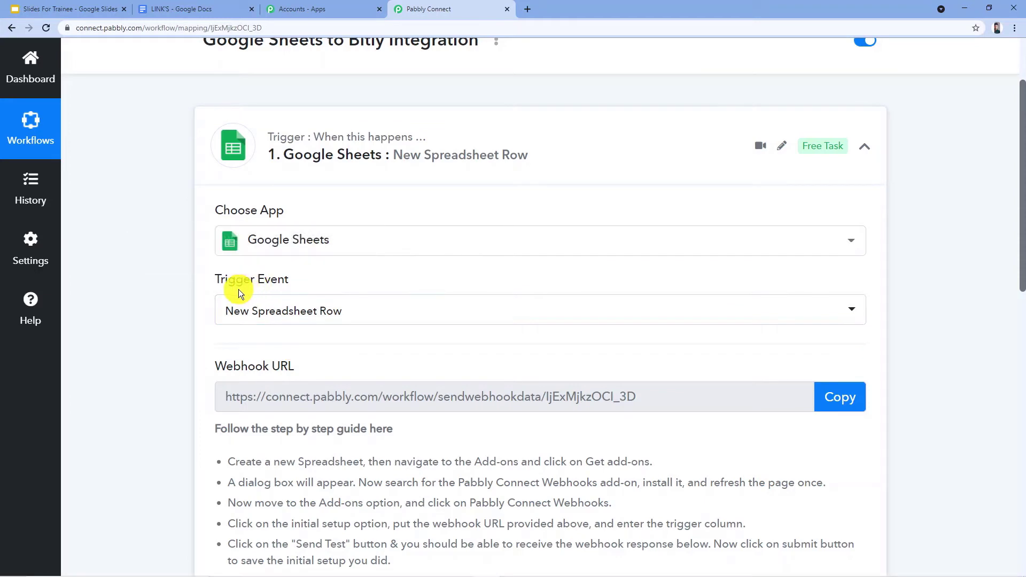
scroll(333, 291, down, 2)
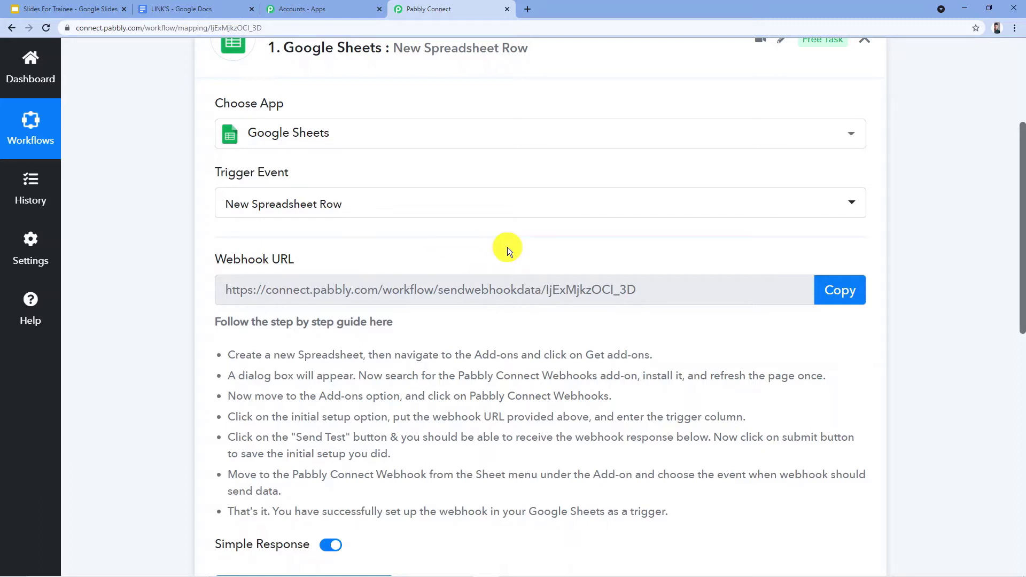
scroll(502, 245, down, 2)
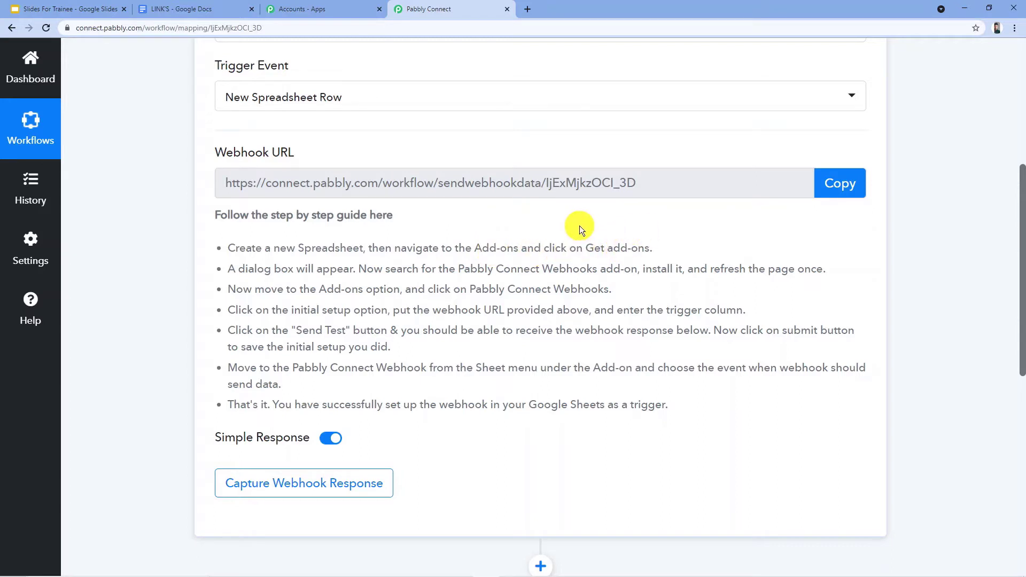
Open Google Sheets in a new browser tab and create a blank spreadsheet.
click(528, 10)
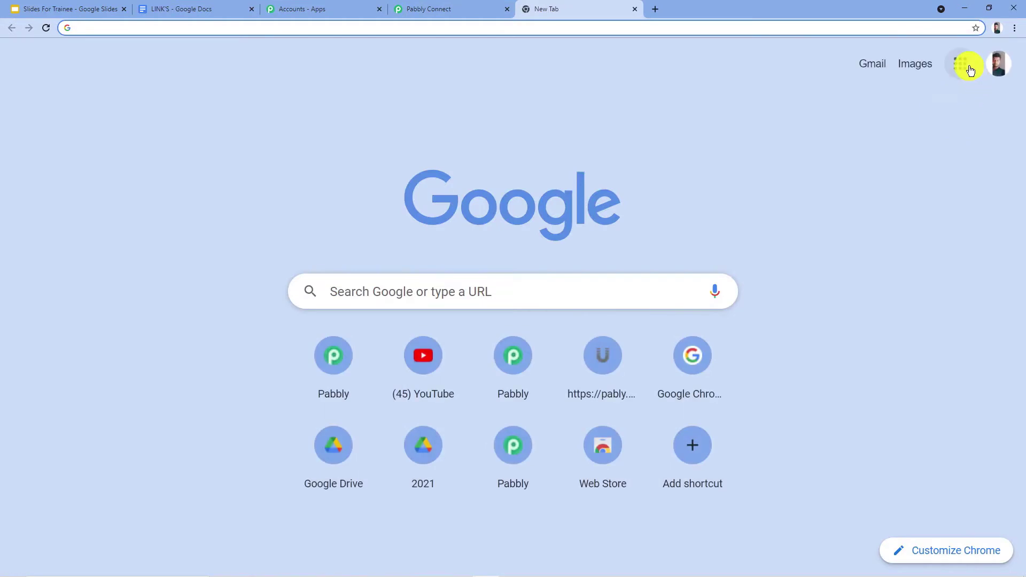
click(961, 64)
scroll(925, 126, down, 5)
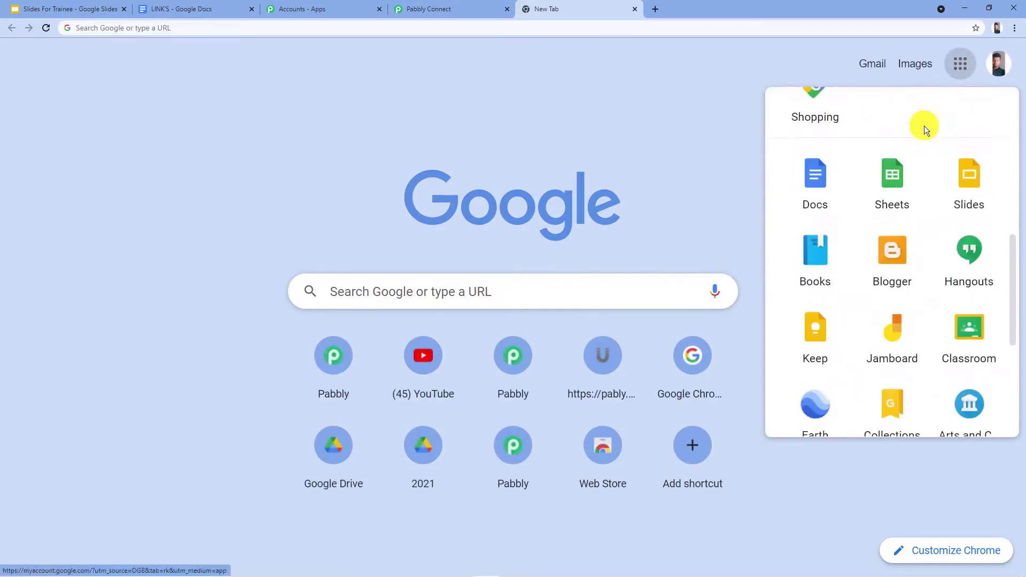
click(894, 189)
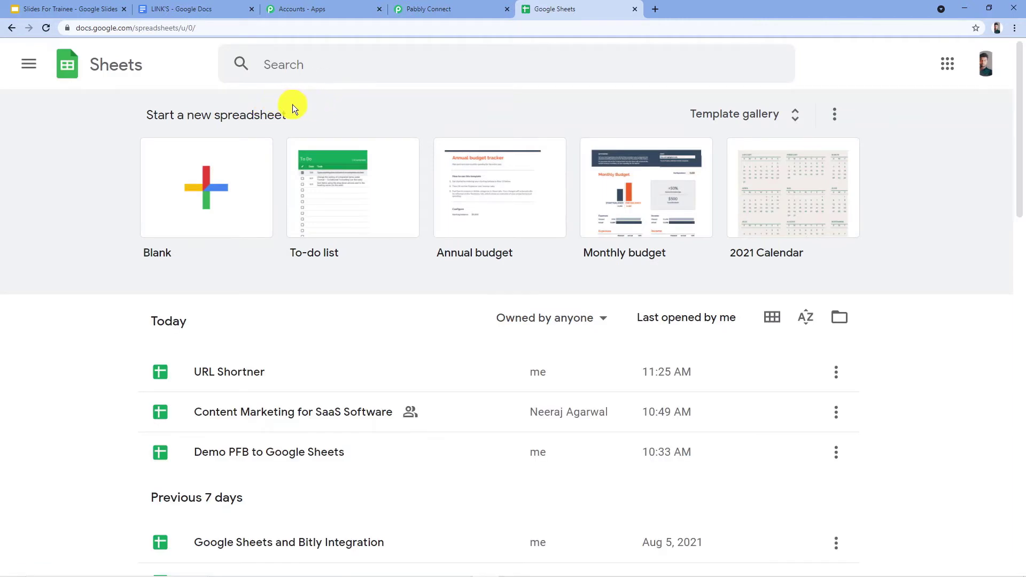
click(206, 192)
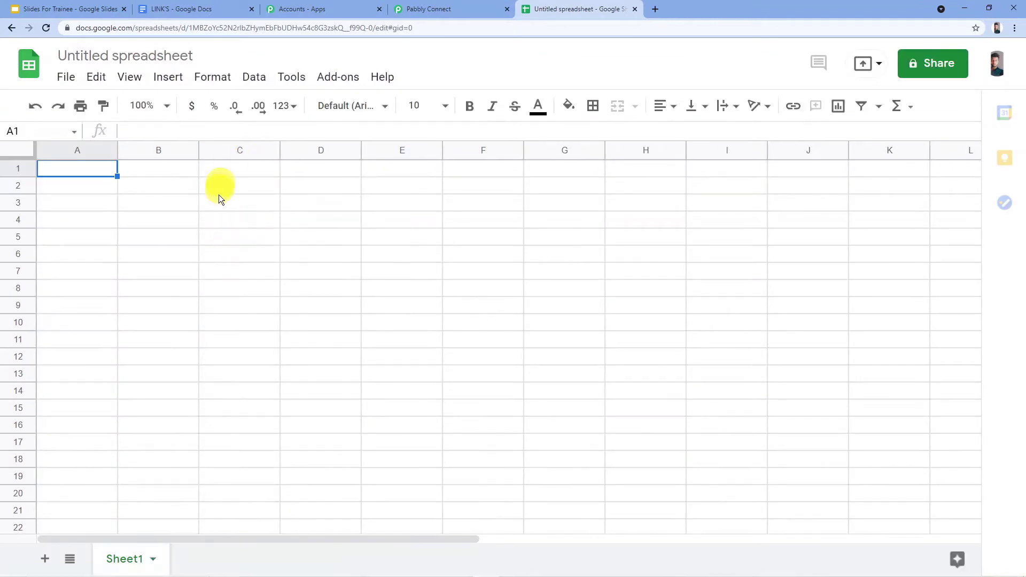
Rename the spreadsheet as "Google Sheets to Bitly Integration".
click(140, 54)
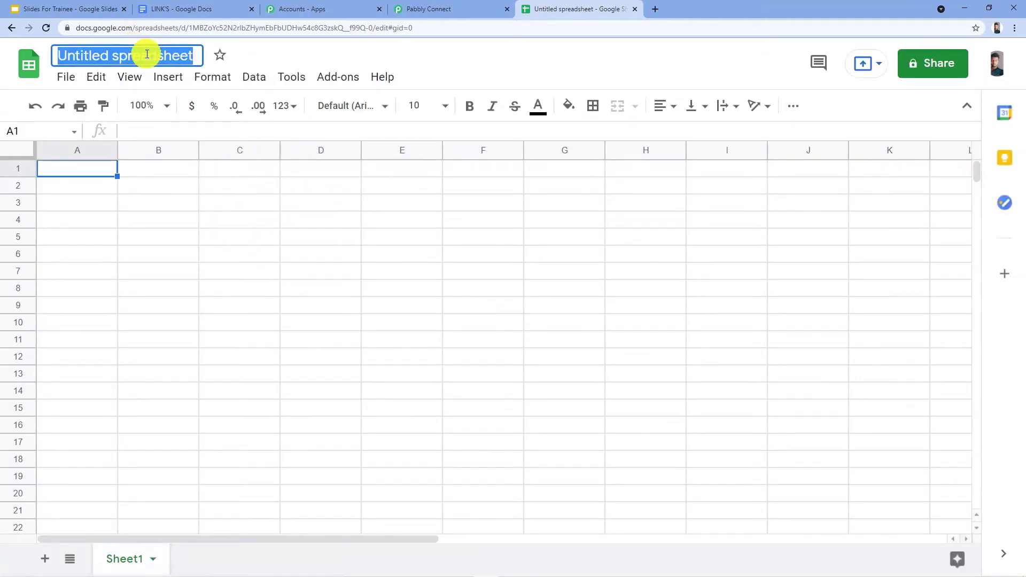
text(Google Shee)
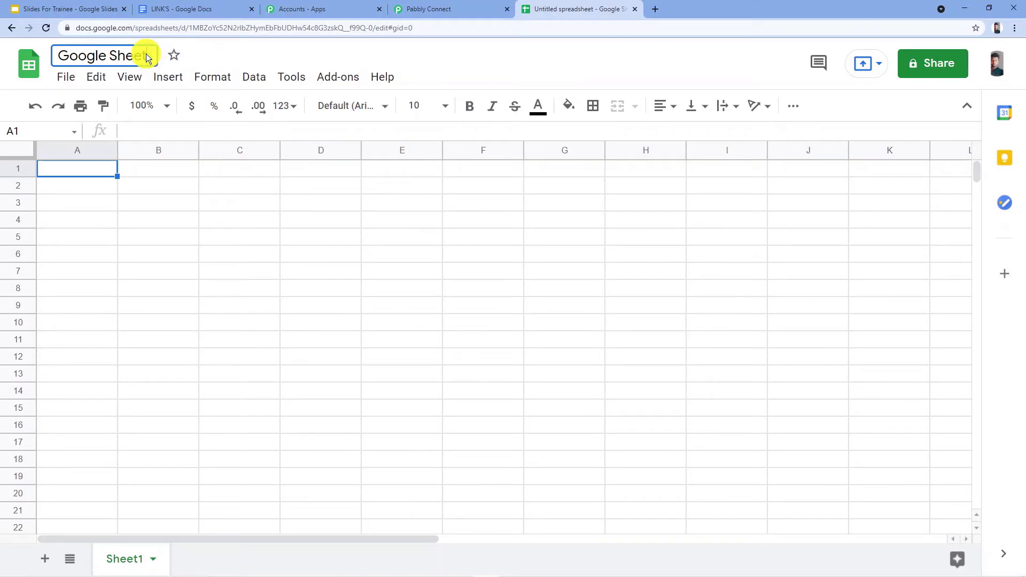
text(ts to Bitly )
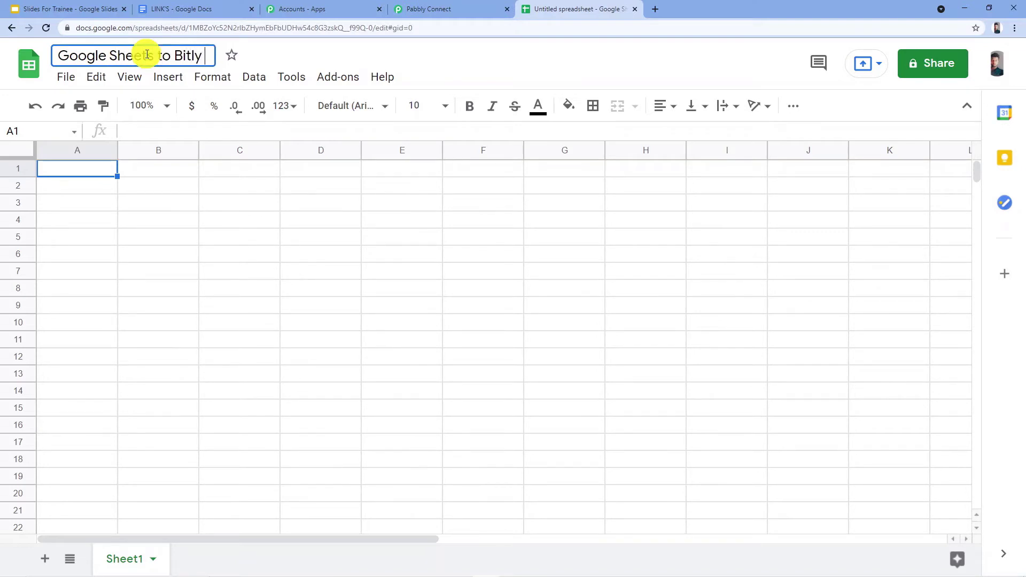
text(Integrat)
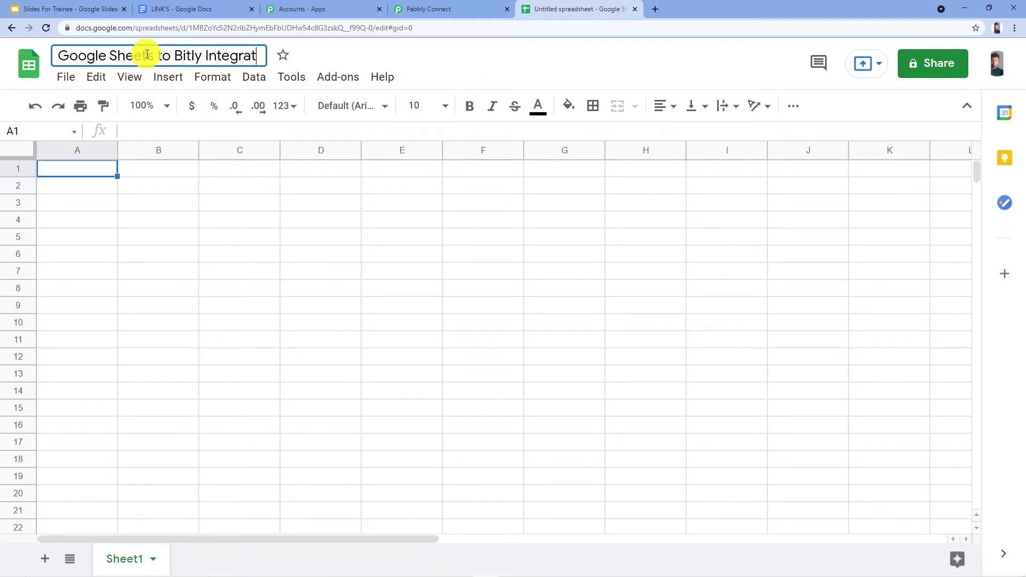
text(ion)
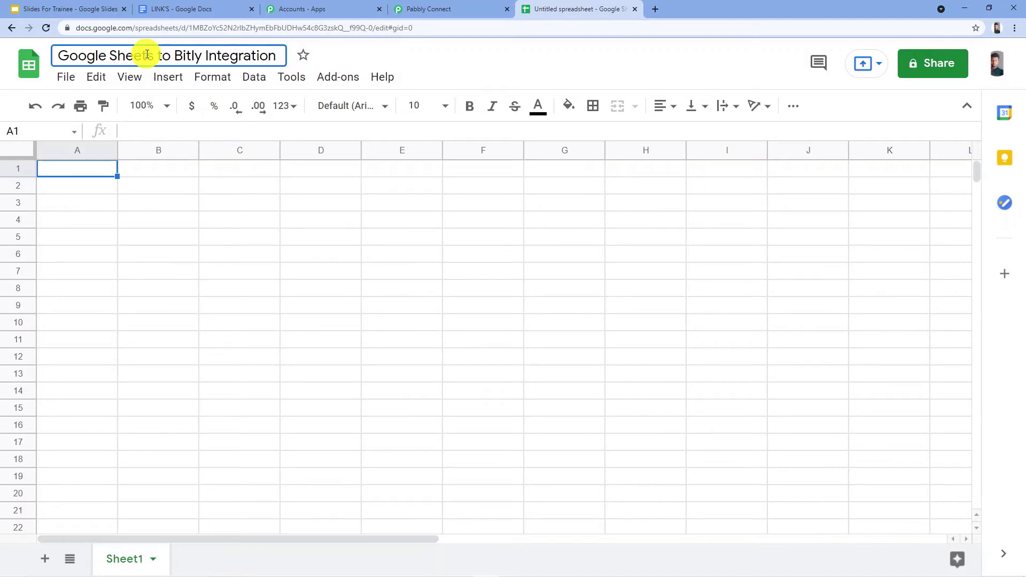
click(425, 64)
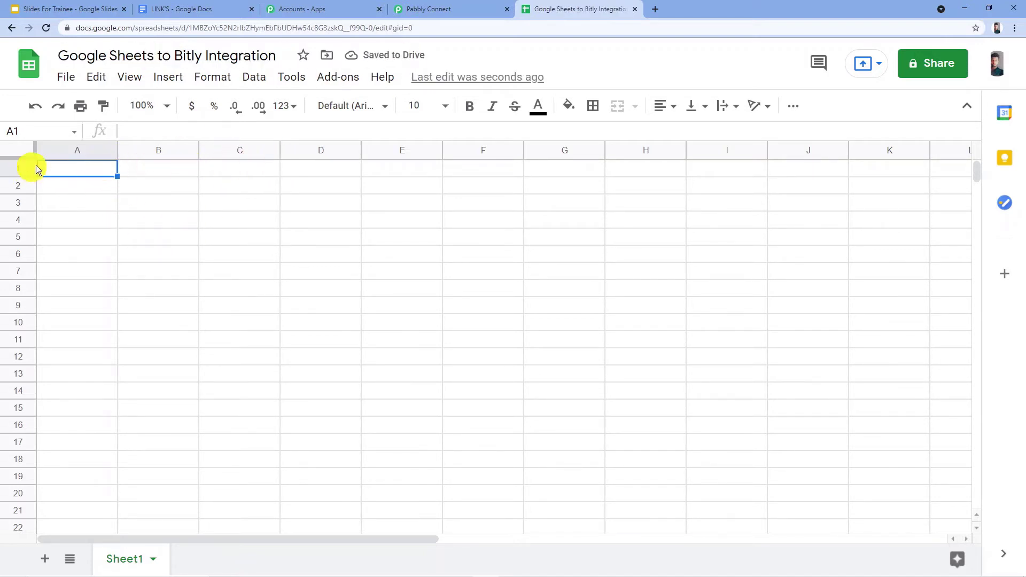
Enter the column headers Title, Long URL and Short URL in cells A1 to C1.
text(Title)
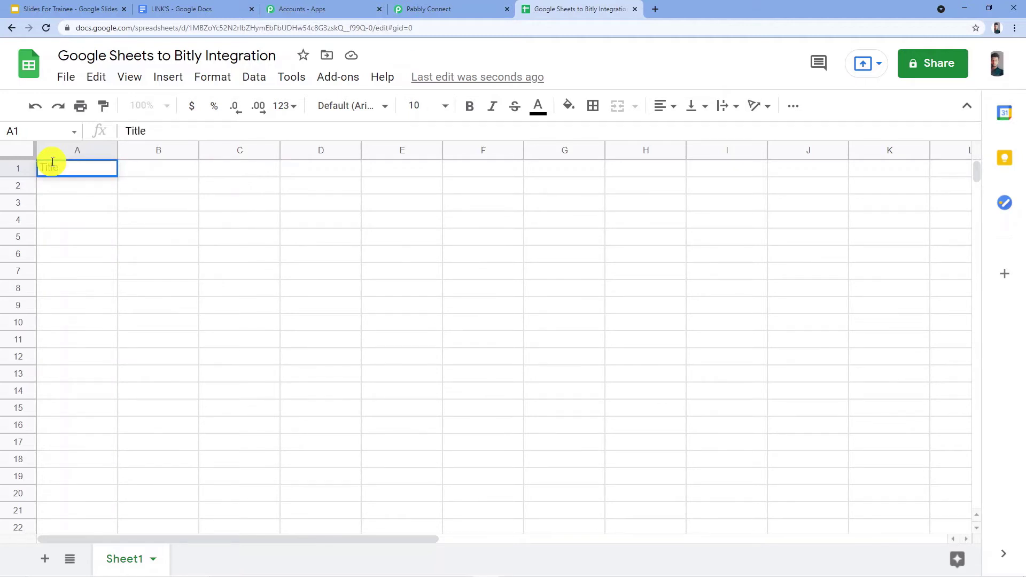
key(Tab)
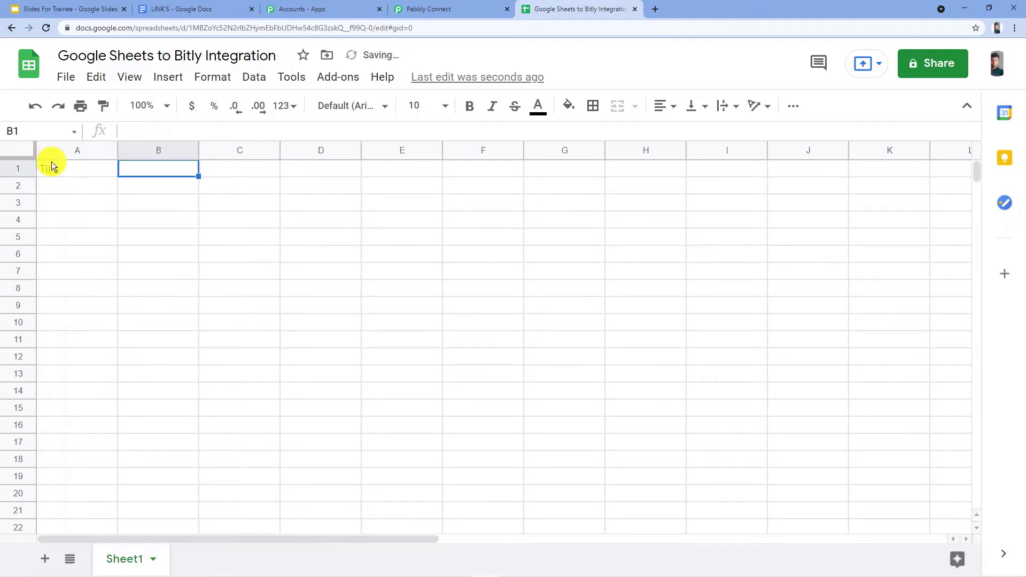
text(Long U)
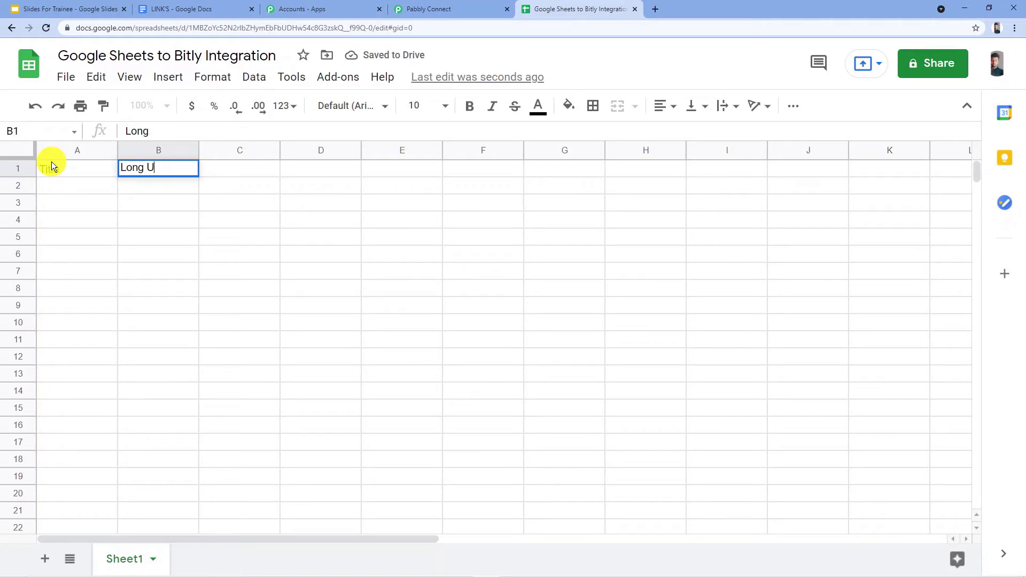
text(RL)
key(Tab)
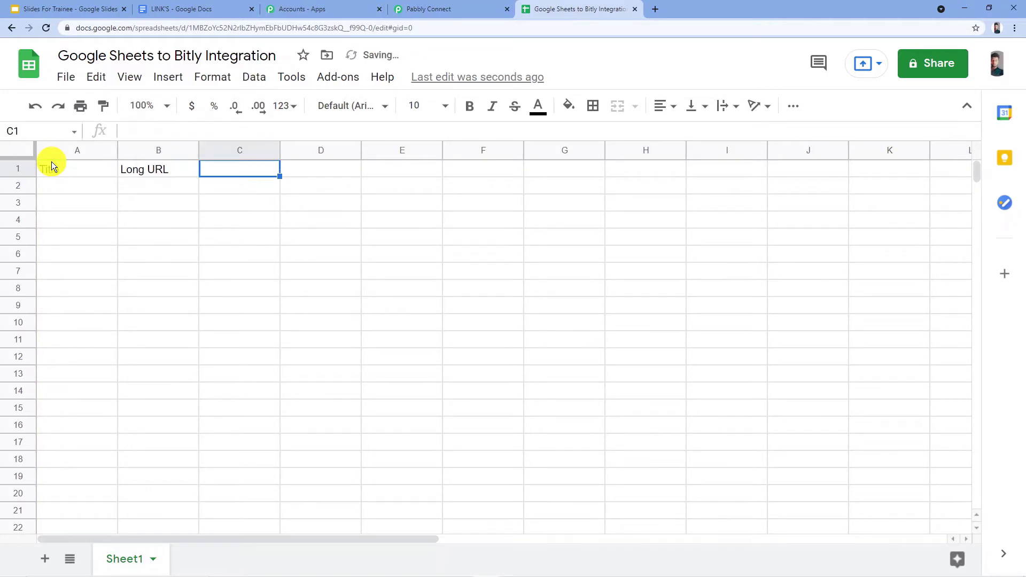
text(Short )
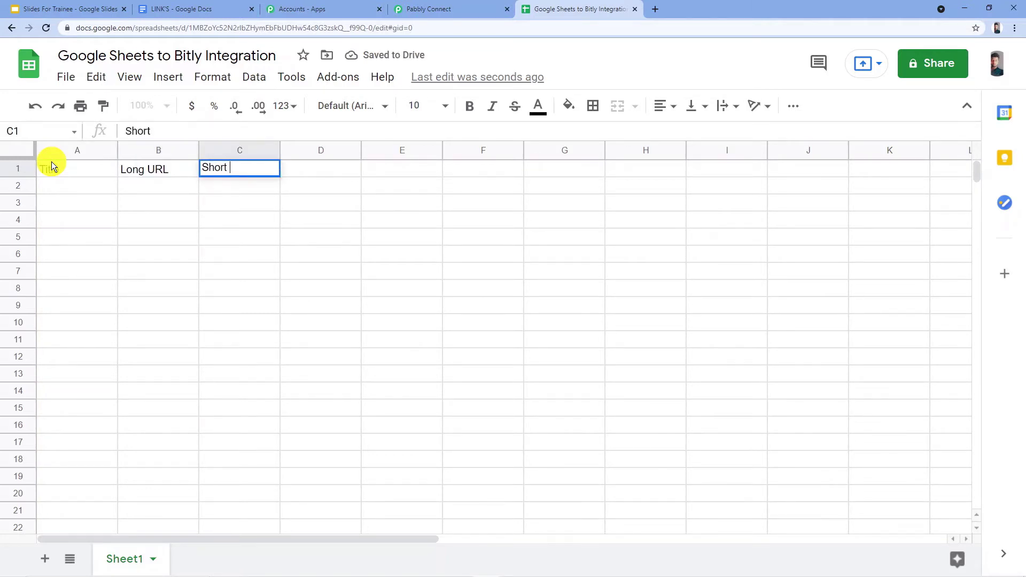
text(URL)
key(Return)
key(Return)
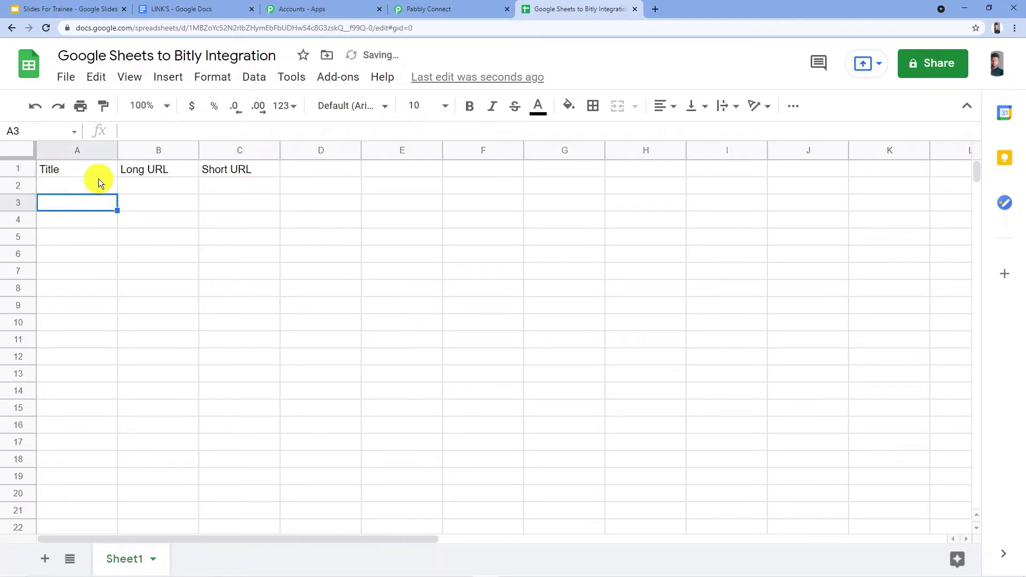
Center all cells of the sheet horizontally, align them to the middle vertically and set their text to wrap.
click(11, 152)
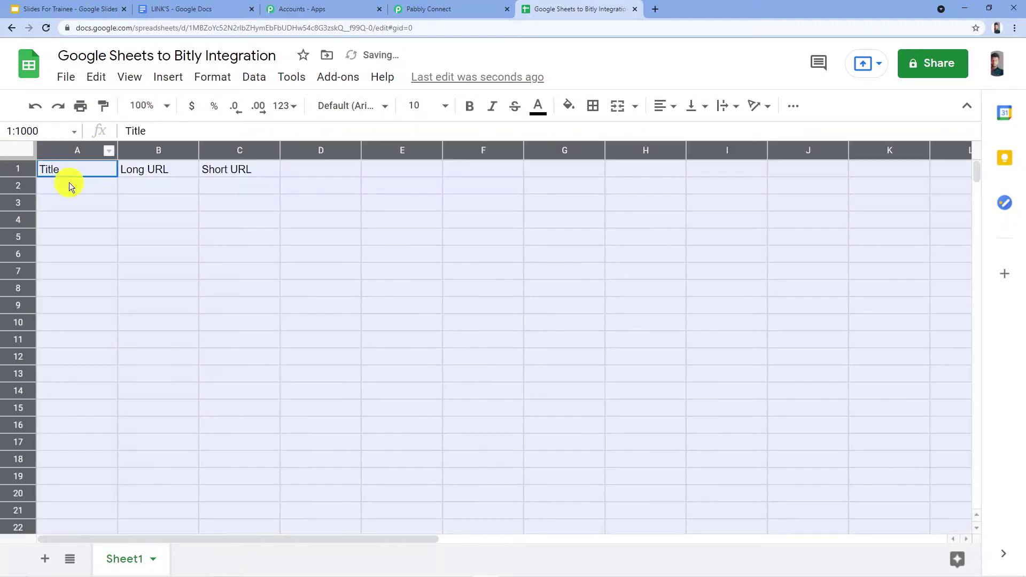
click(673, 106)
click(678, 133)
click(697, 107)
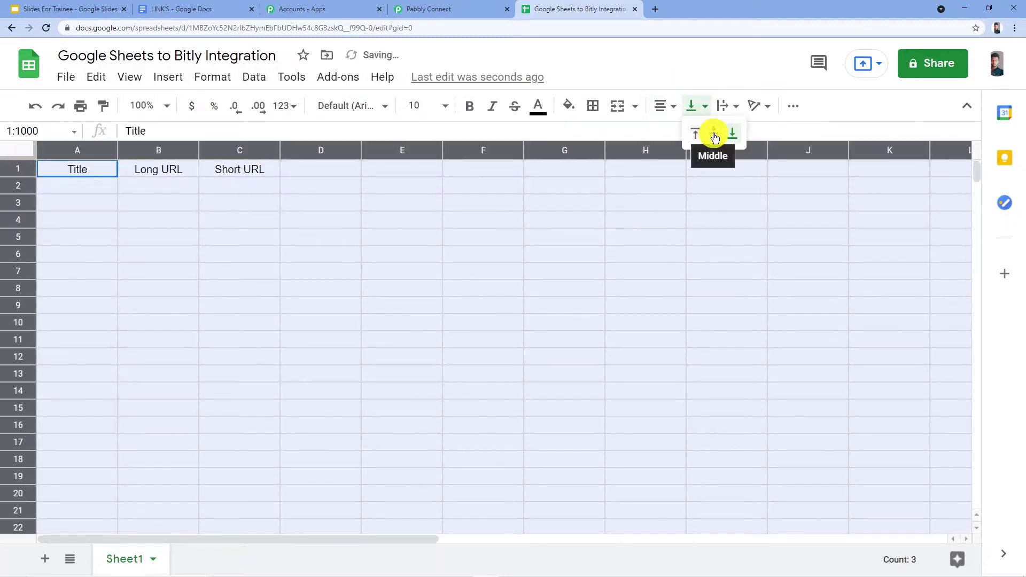
click(715, 137)
click(733, 107)
click(744, 130)
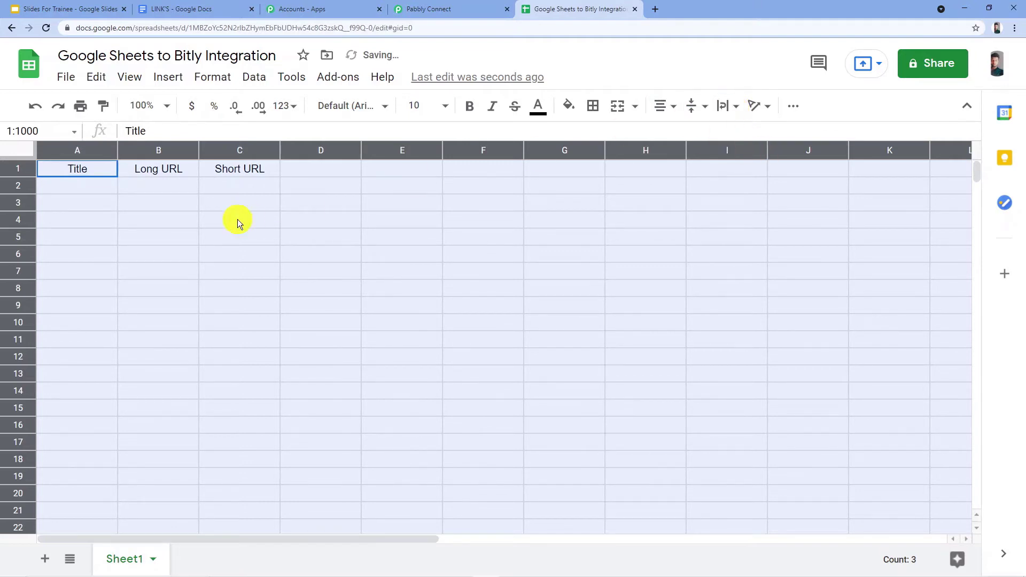
Widen all columns of the sheet equally and make the header row bold.
drag(280, 152, 347, 152)
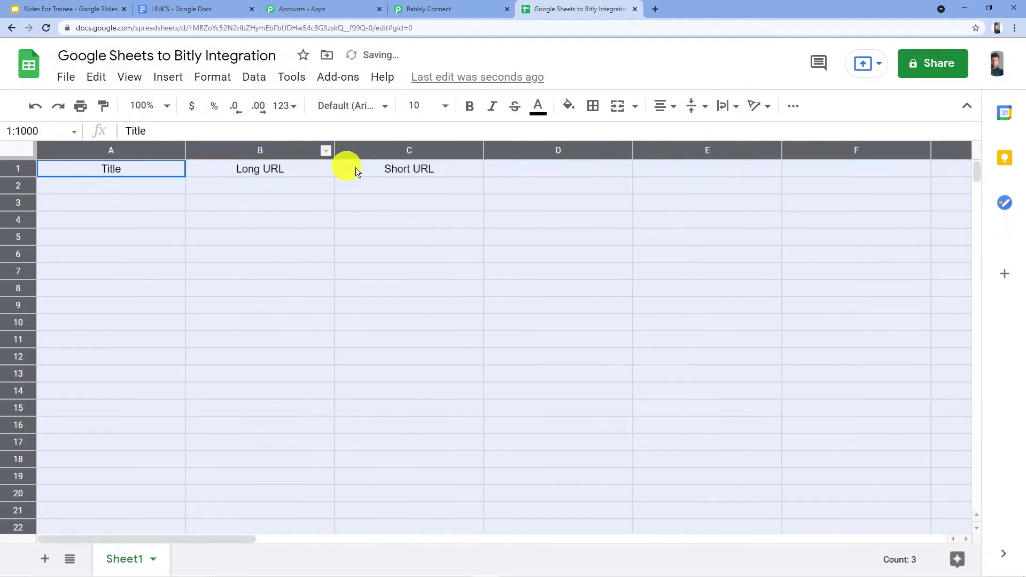
click(277, 172)
click(15, 167)
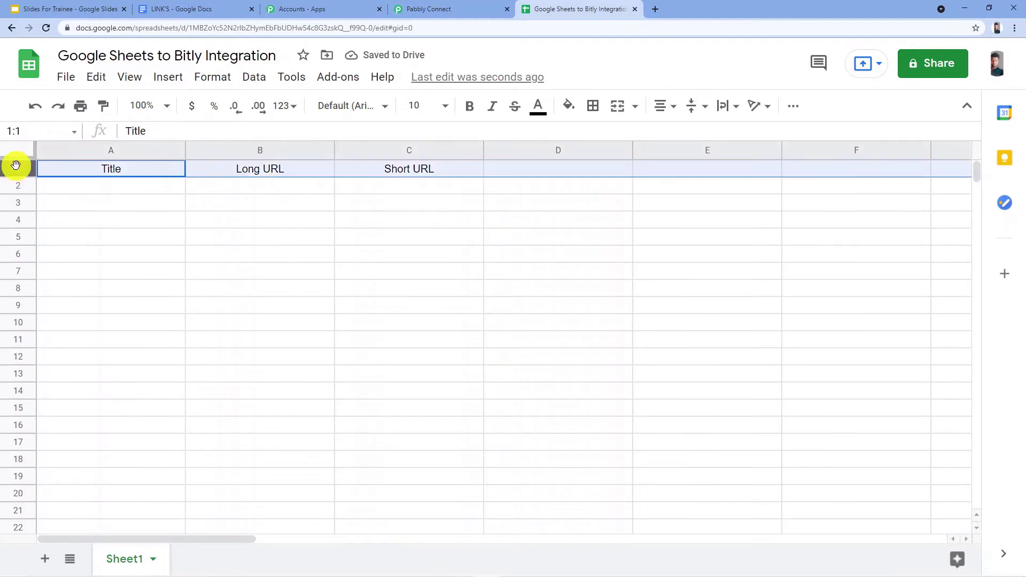
key(ctrl+b)
click(132, 205)
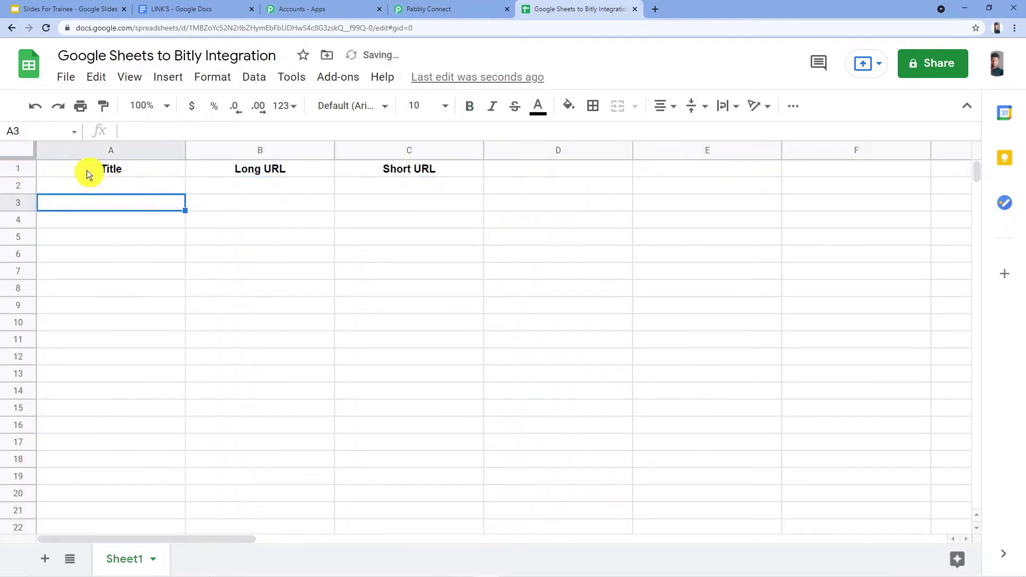
Widen all columns further so that long URLs have more room.
click(14, 152)
drag(484, 150, 547, 149)
click(316, 207)
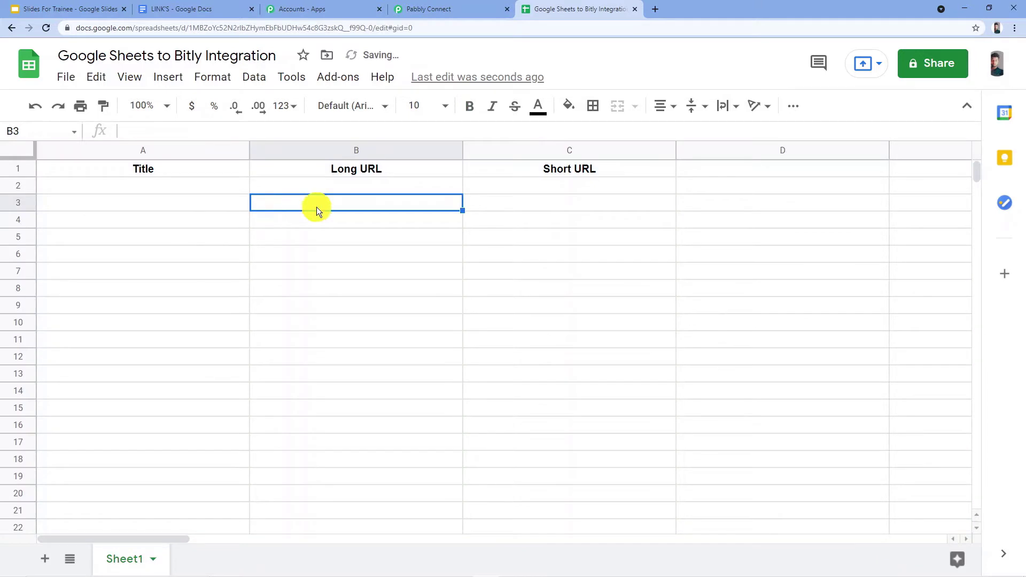
Copy the full Spreadsheets link from the LINK'S document in Google Docs.
click(191, 185)
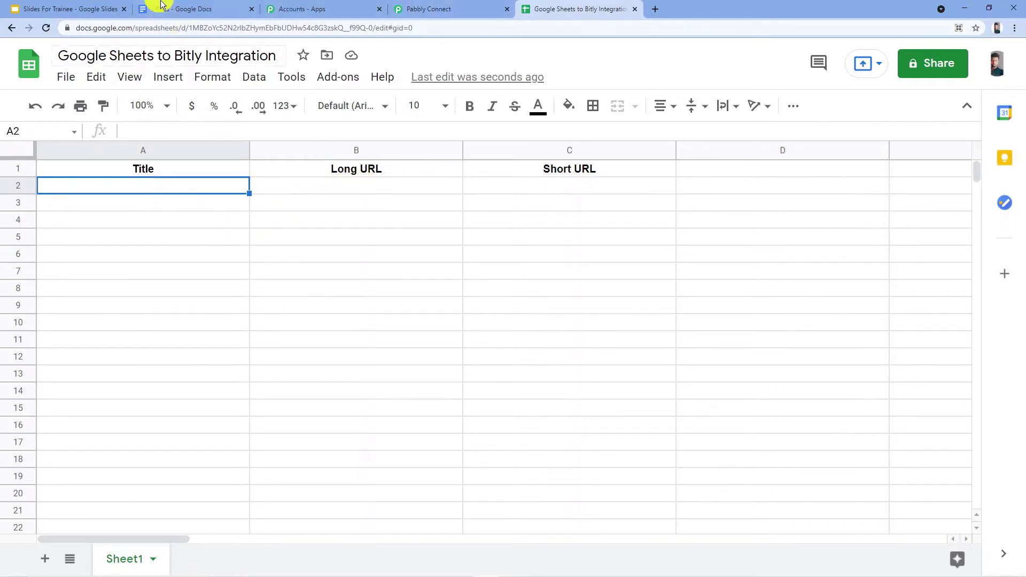
click(204, 9)
click(306, 297)
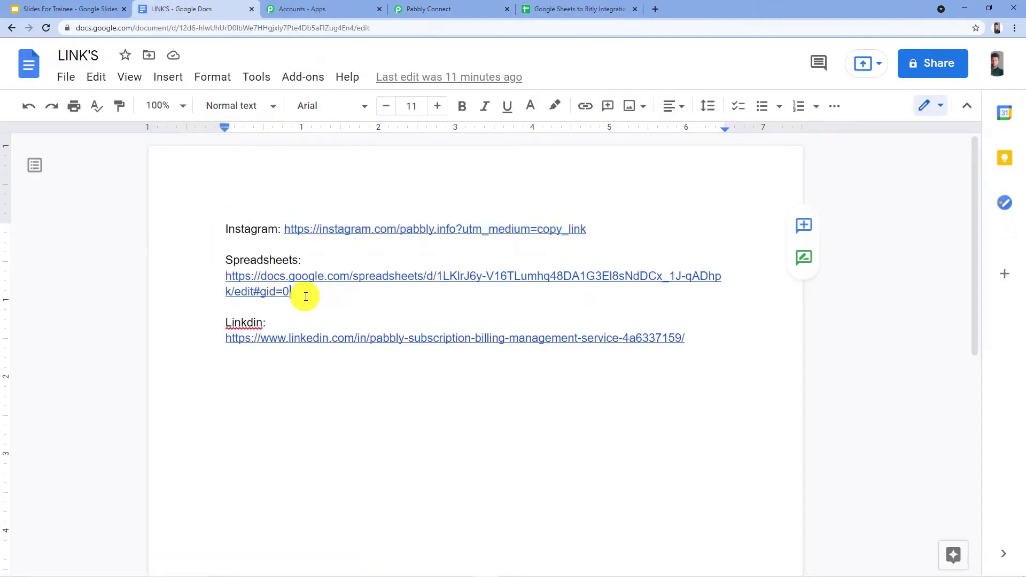
drag(276, 289, 225, 275)
key(ctrl+c)
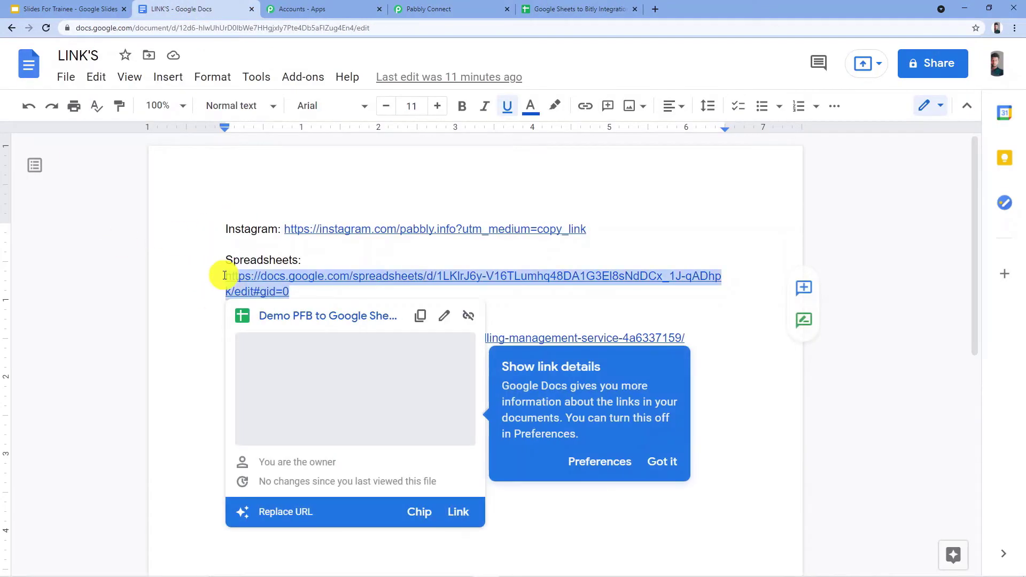
Return to the integration spreadsheet and enter Spreadsheets as the title in cell A2.
click(562, 9)
double_click(174, 184)
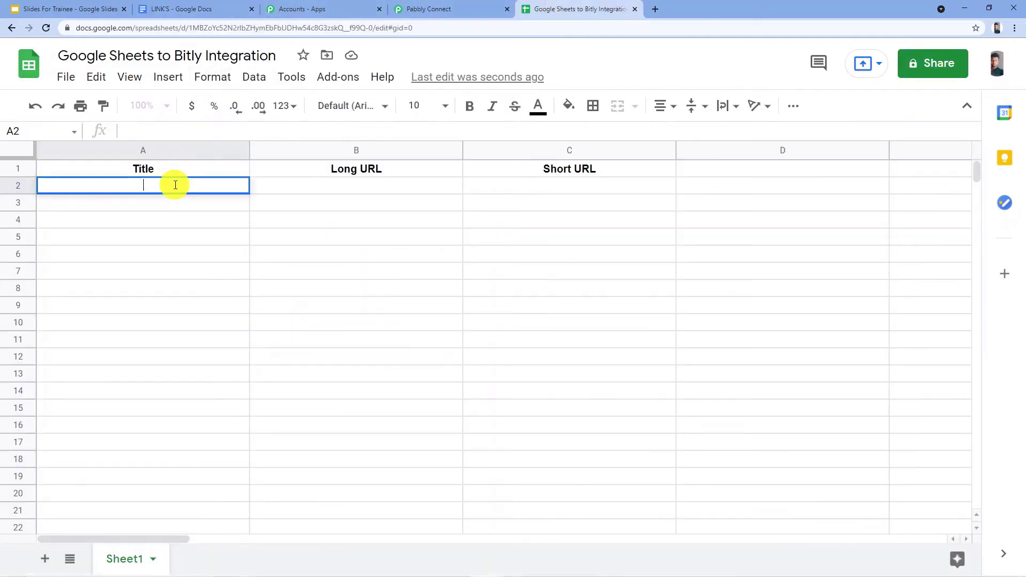
text(Spreadsheets)
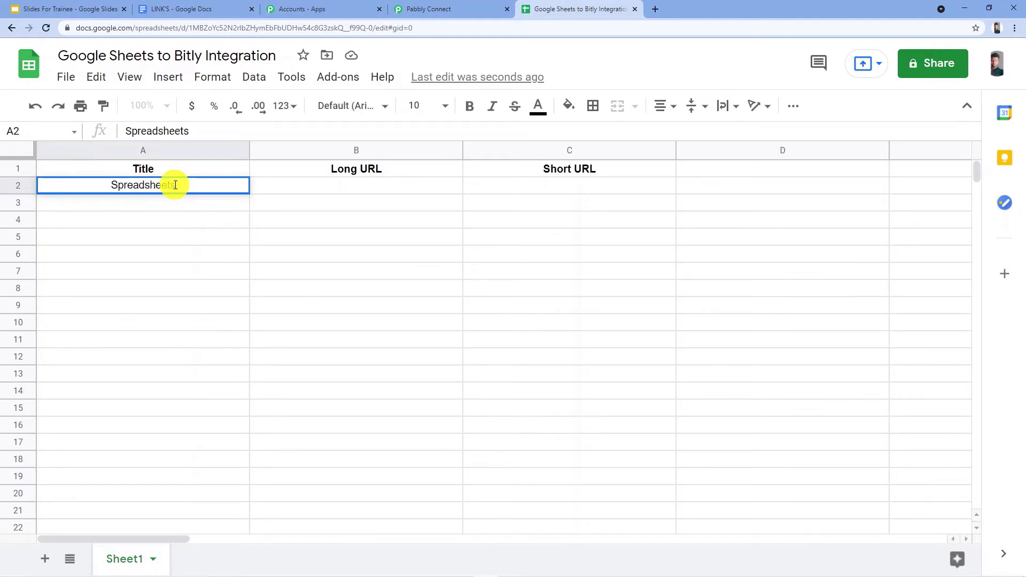
key(Tab)
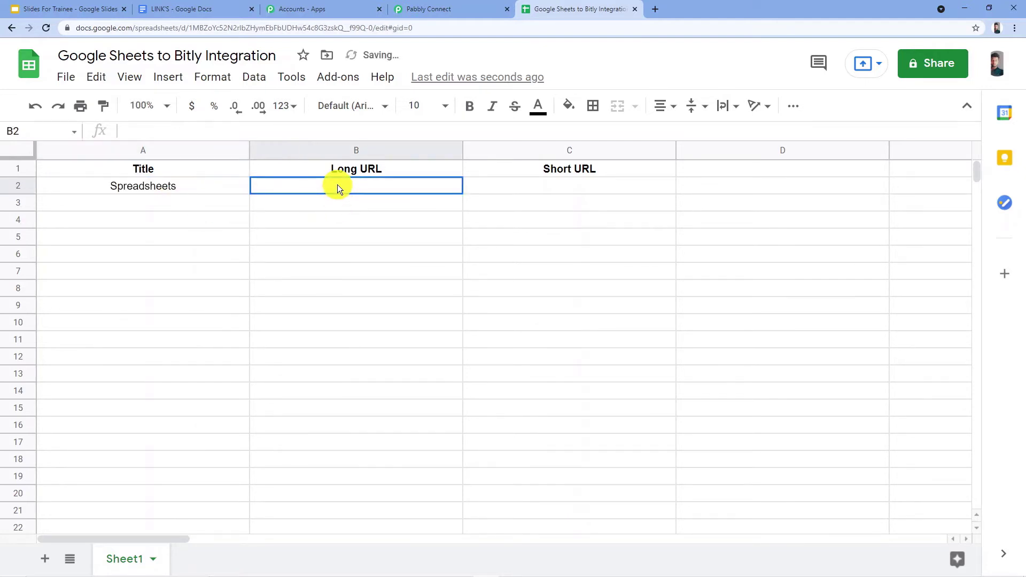
Paste the copied spreadsheet link into the Long URL cell B2.
double_click(338, 184)
key(ctrl+v)
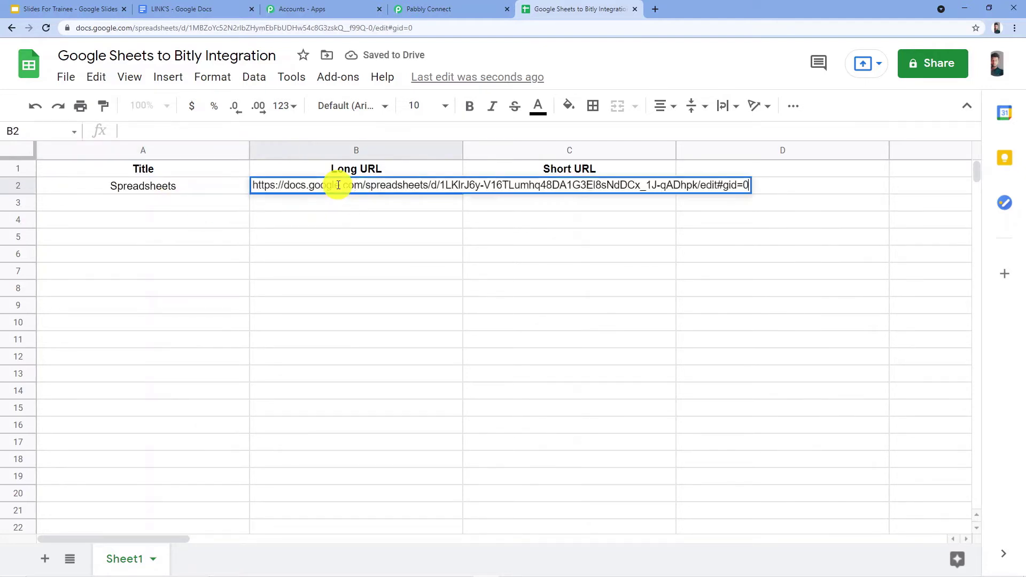
click(373, 228)
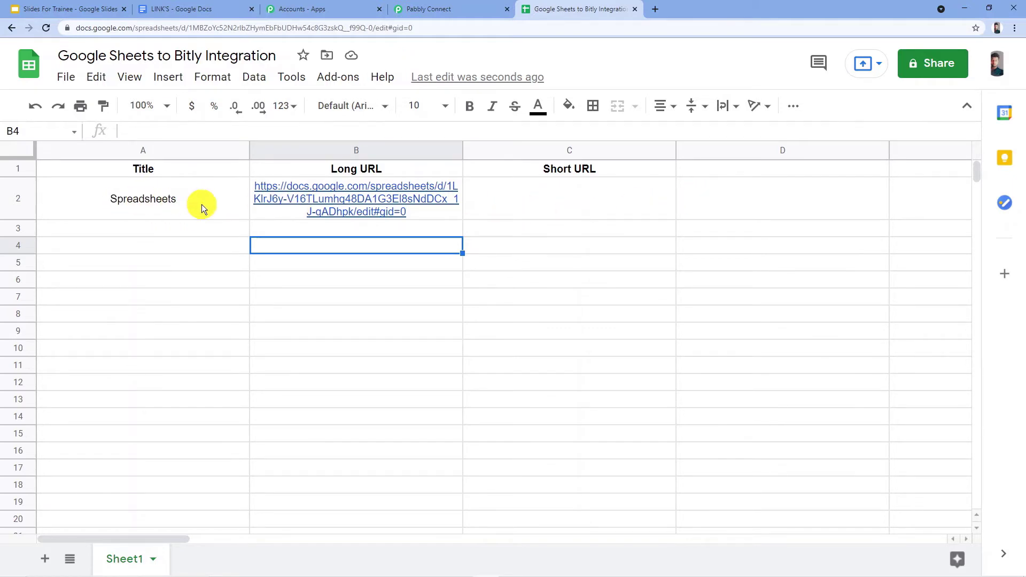
Search the Google Workspace Marketplace for the Pabbly Connect Webhooks add-on, check whether it is installed and close the marketplace.
click(336, 82)
click(373, 186)
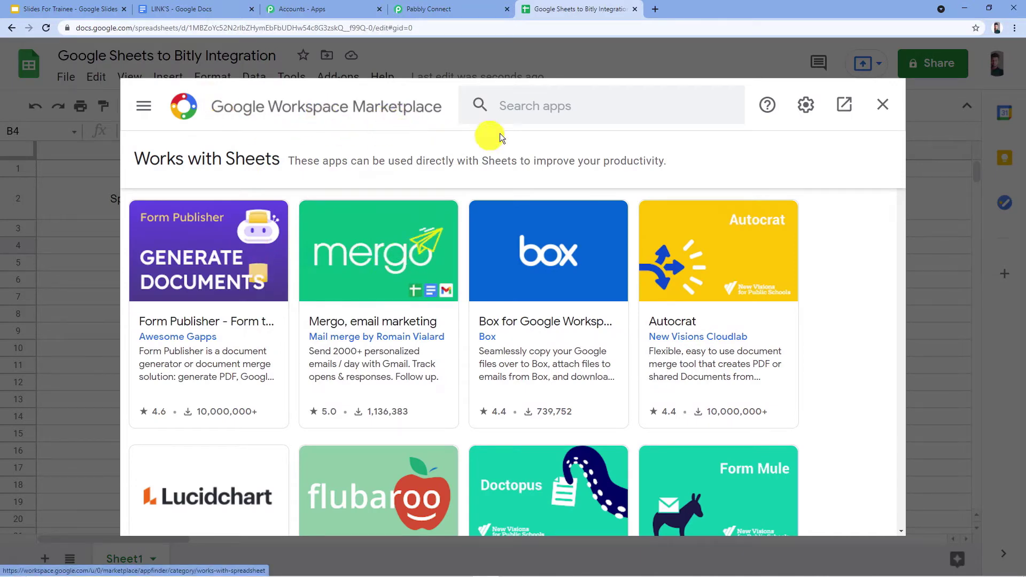
click(542, 113)
text(p)
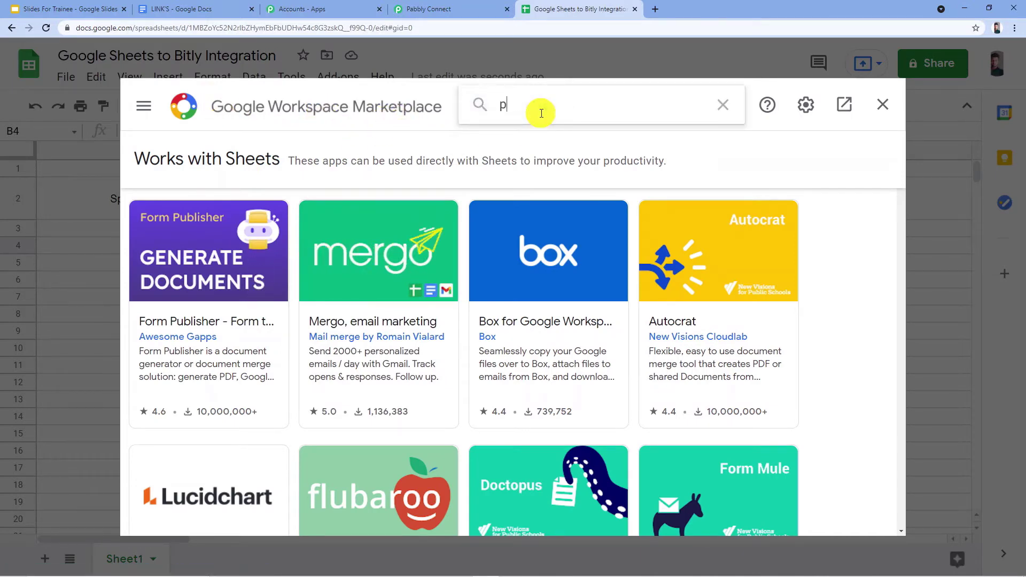
text(abbly)
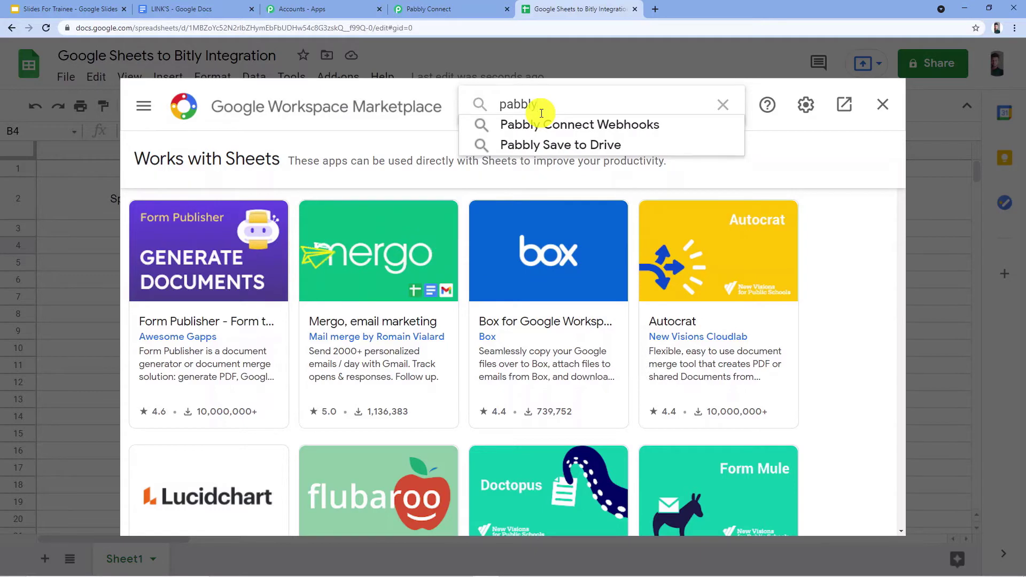
click(564, 126)
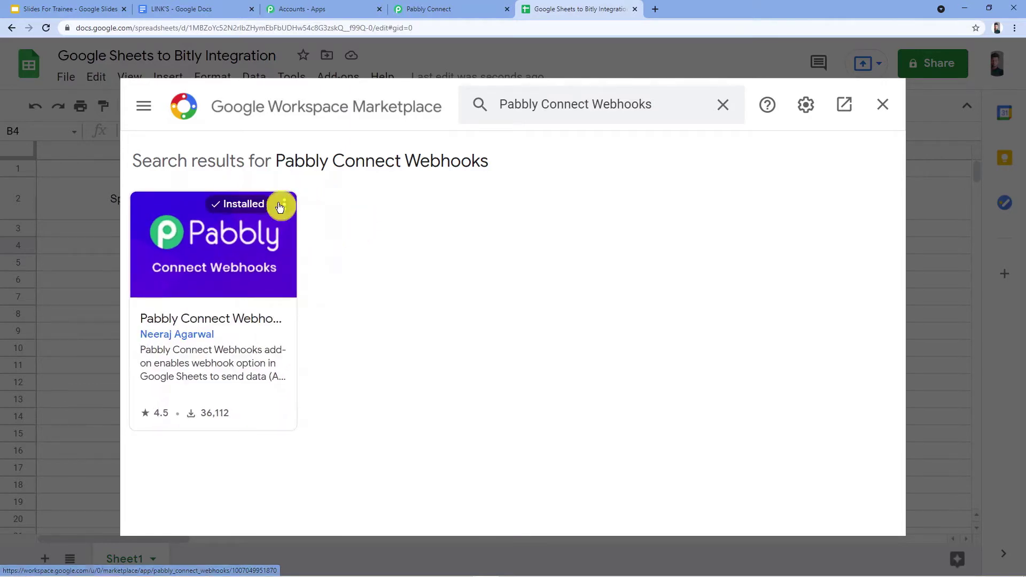
click(883, 104)
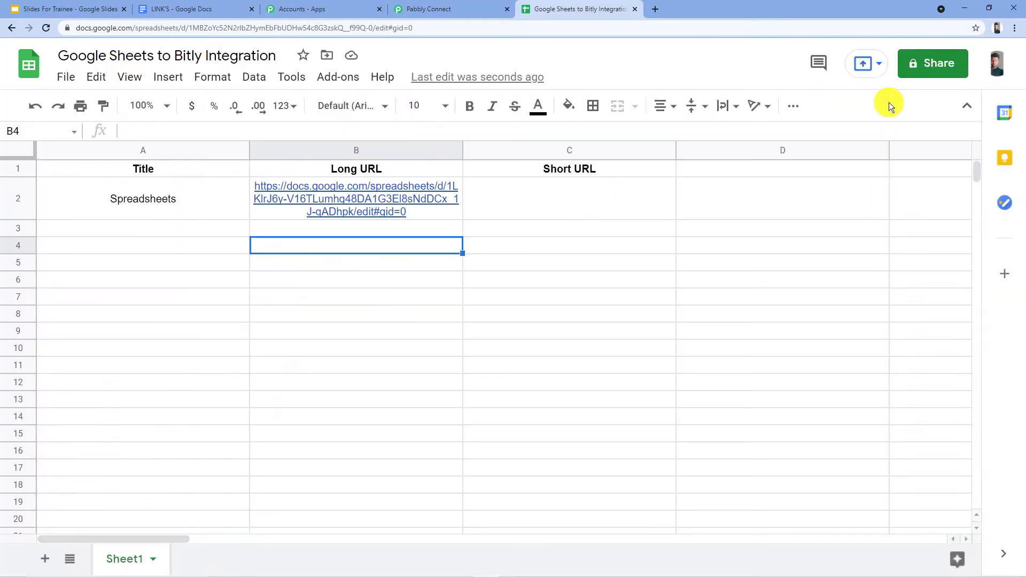
Reload the spreadsheet and open the initial setup of the Pabbly Connect Webhooks add-on.
click(46, 28)
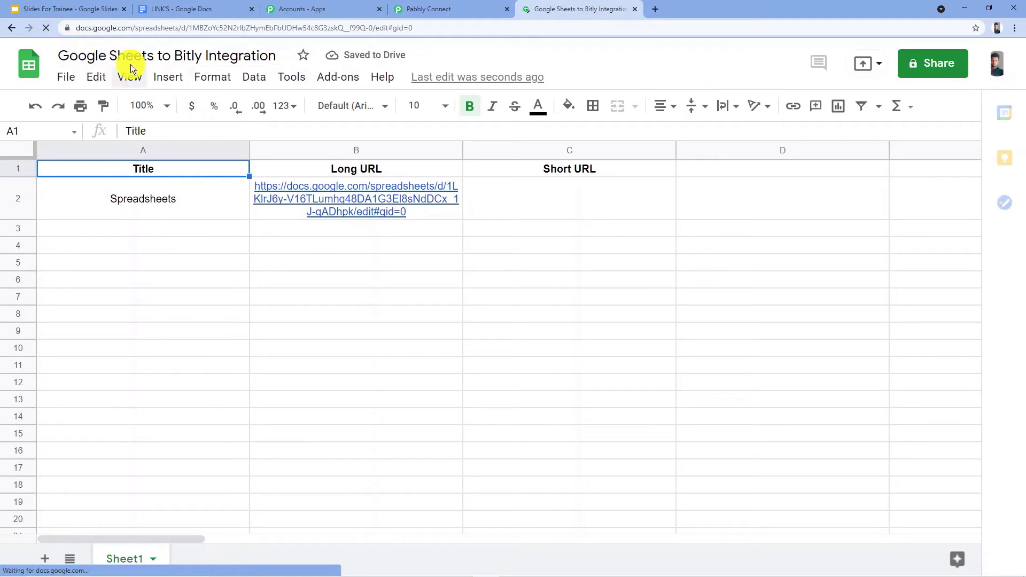
click(342, 76)
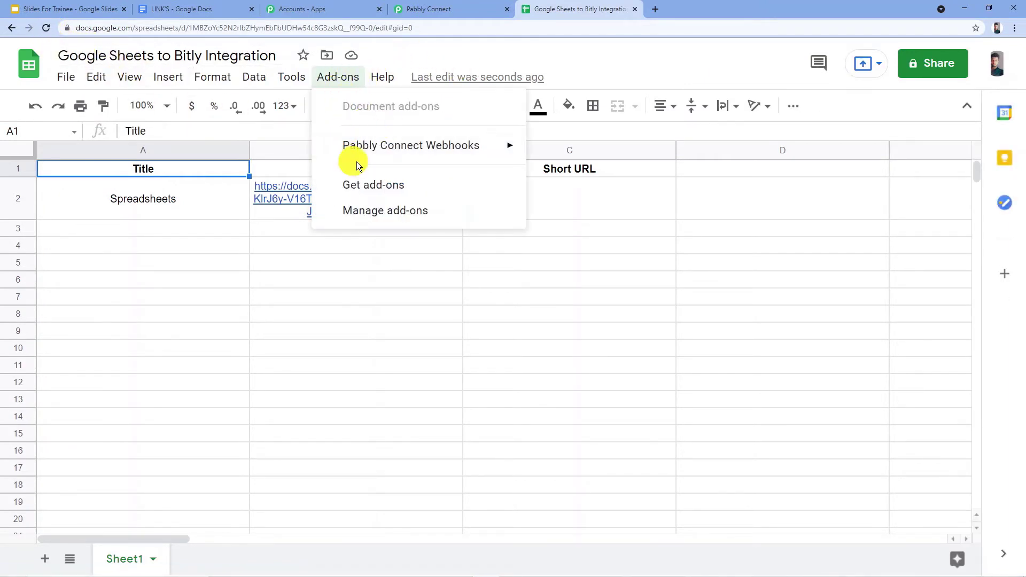
mouse_move(409, 161)
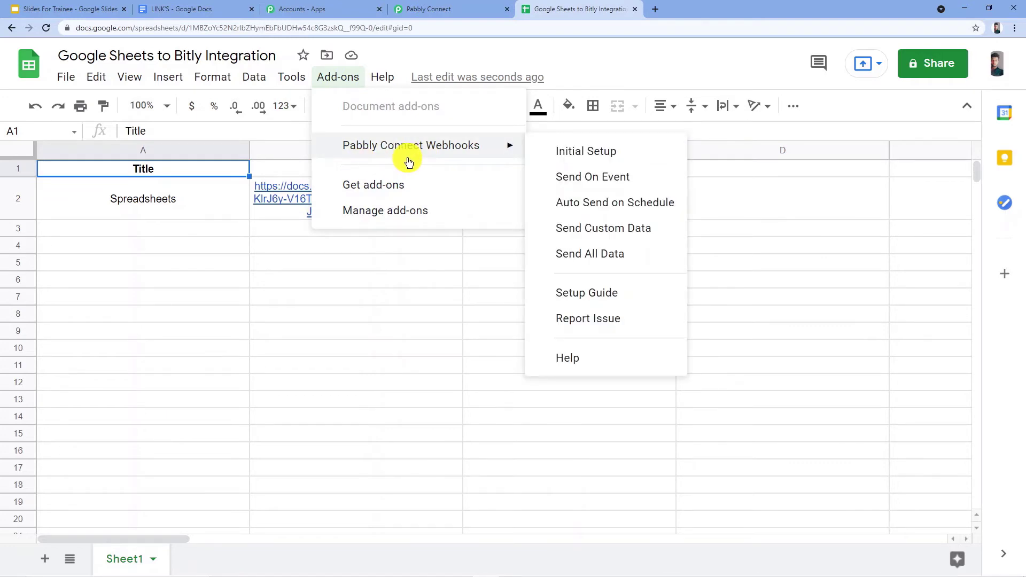
click(606, 151)
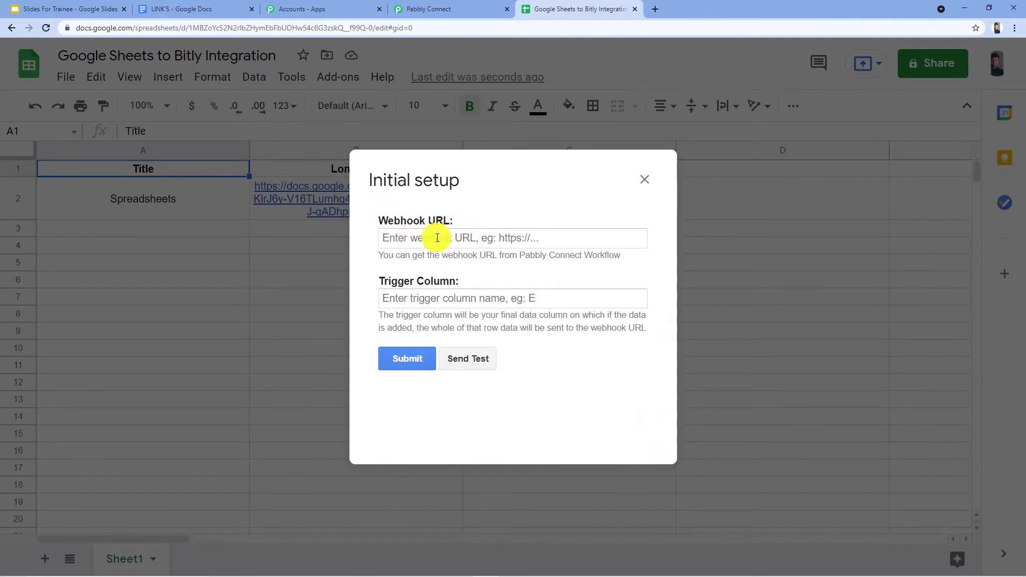
Copy the webhook URL from the Pabbly Connect workflow and paste it as the Webhook URL in the add-on's initial setup.
click(460, 238)
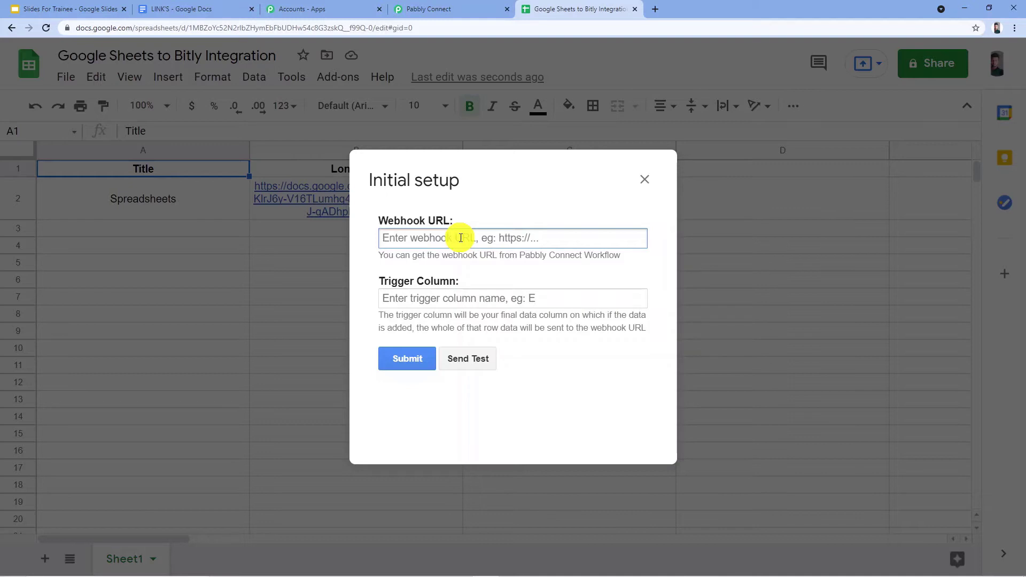
click(473, 8)
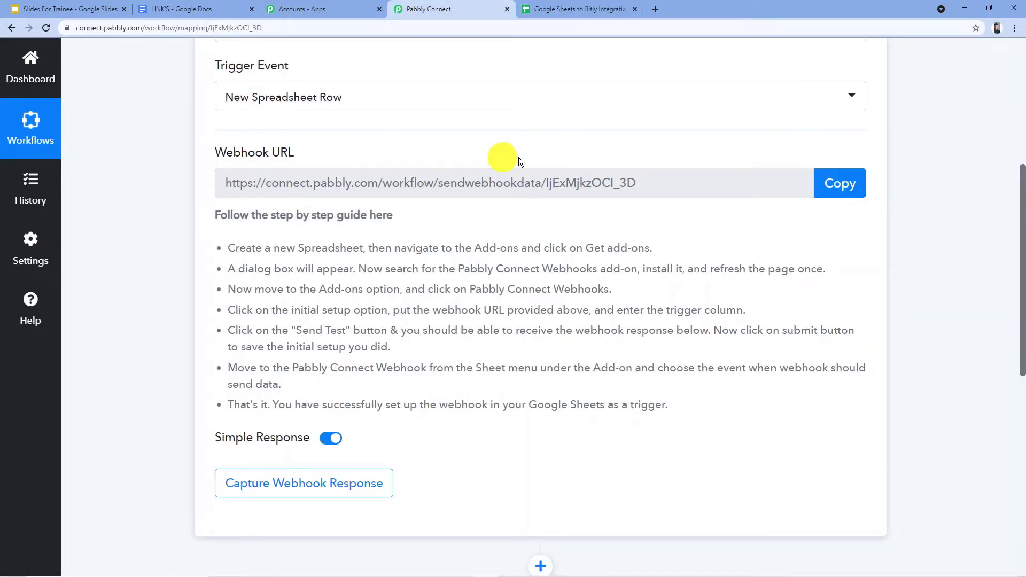
click(841, 183)
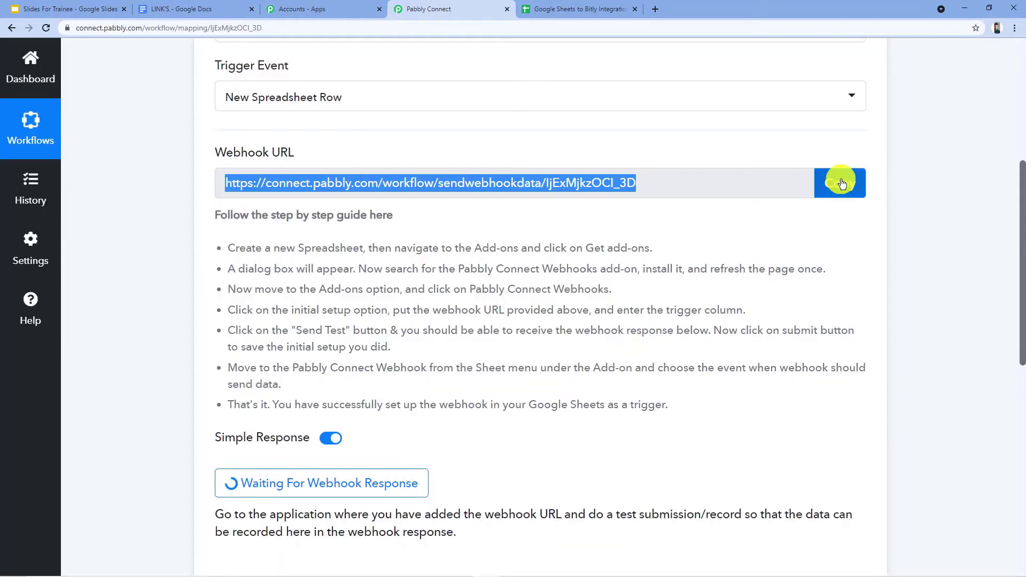
click(556, 9)
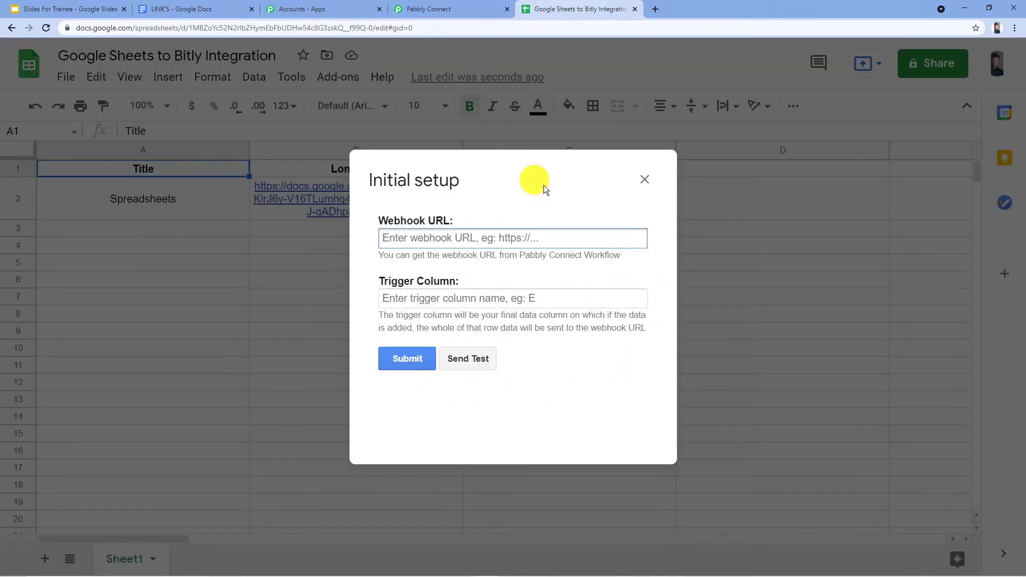
key(ctrl+v)
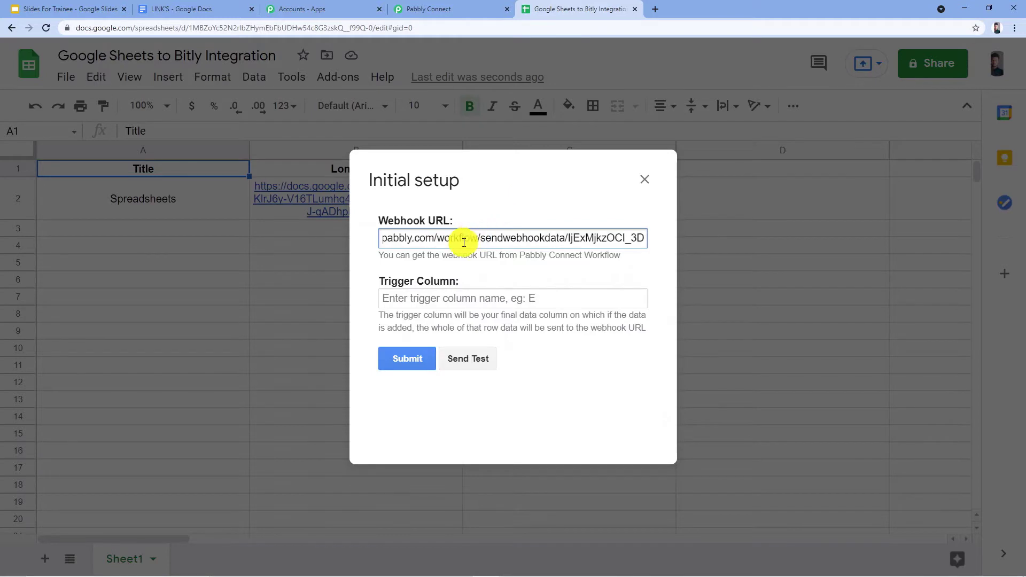
click(517, 199)
Set the trigger column to B and send test data to the webhook.
click(454, 299)
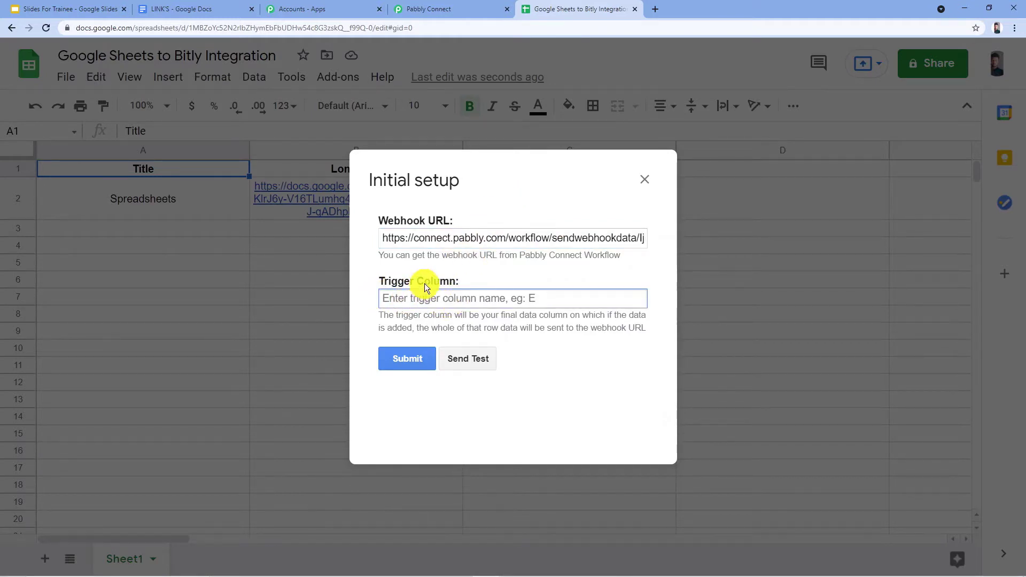
drag(540, 177, 748, 257)
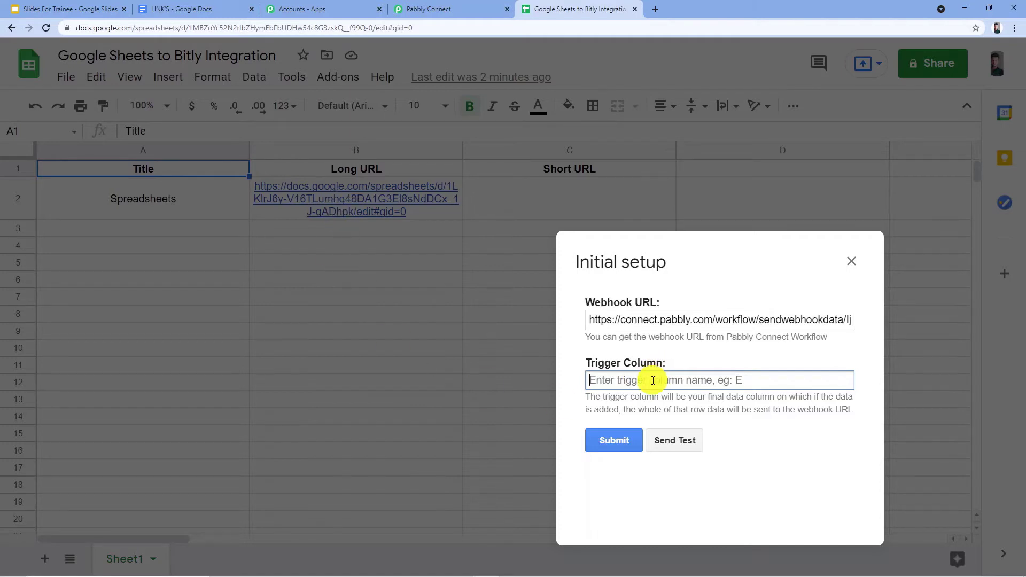
text(B)
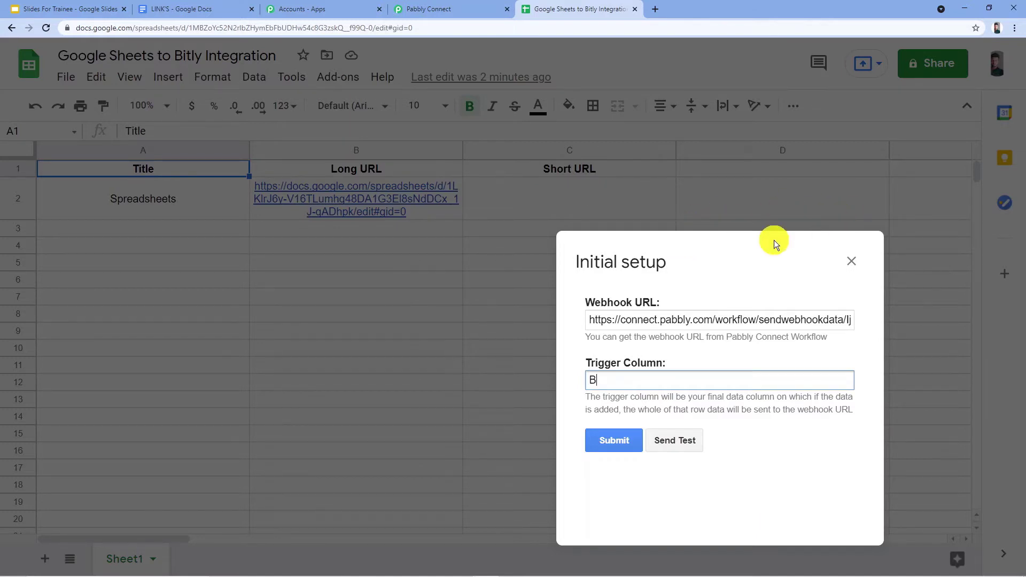
drag(723, 259, 535, 164)
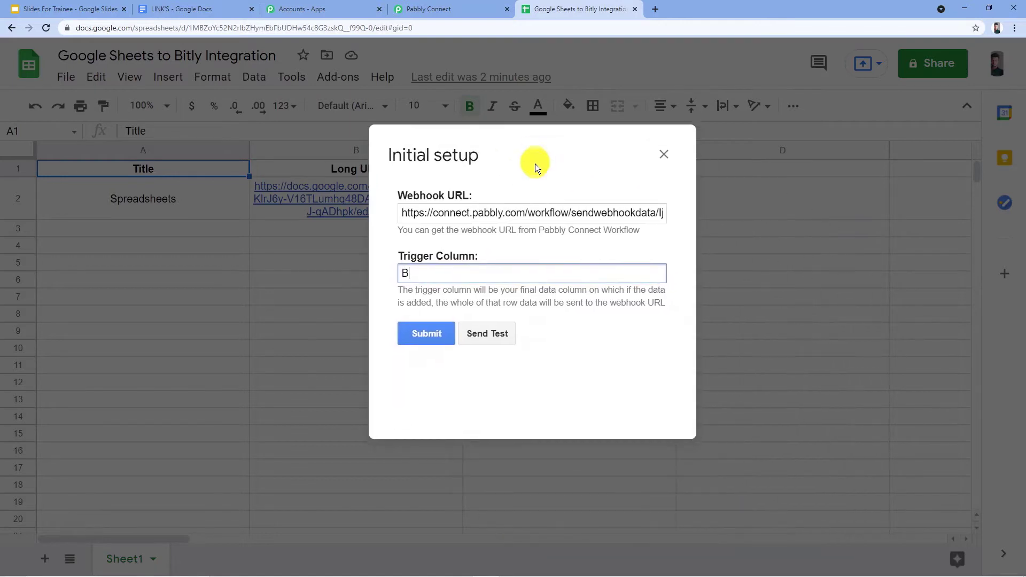
click(496, 332)
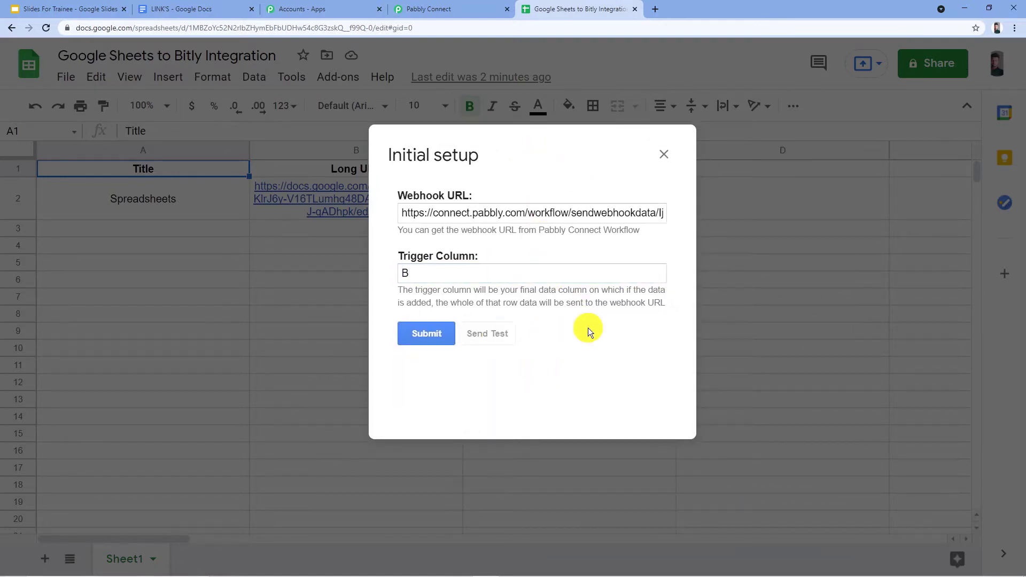
scroll(588, 329, down, 1)
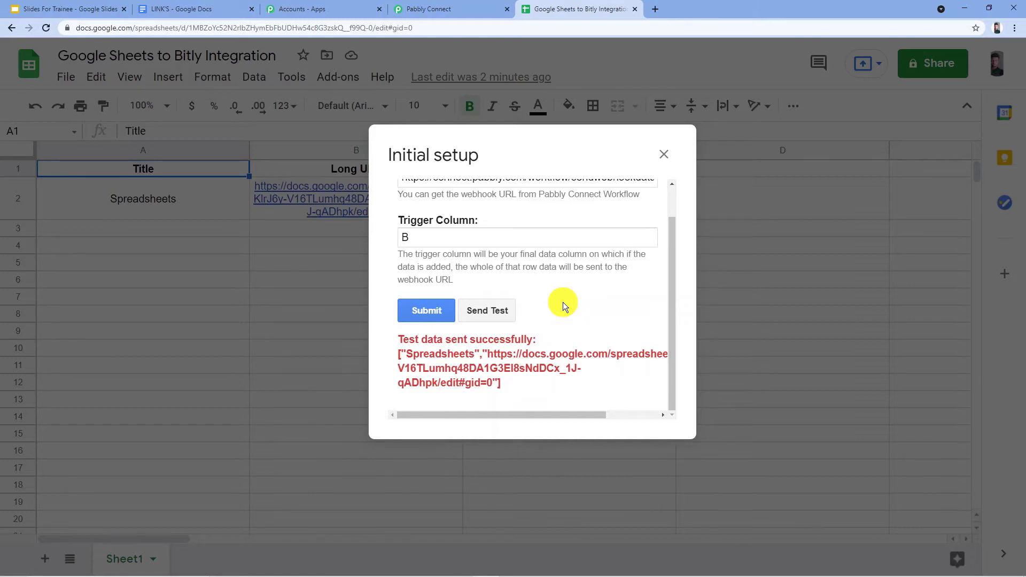
Check the webhook response received in the Pabbly Connect trigger against the test data sent from the spreadsheet add-on.
click(435, 8)
scroll(388, 112, down, 2)
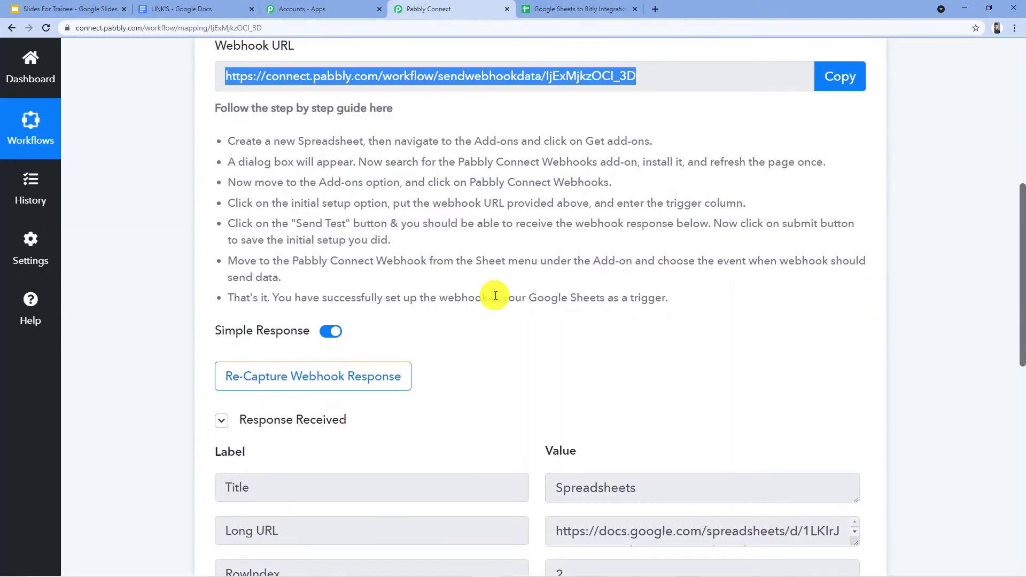
scroll(507, 227, down, 2)
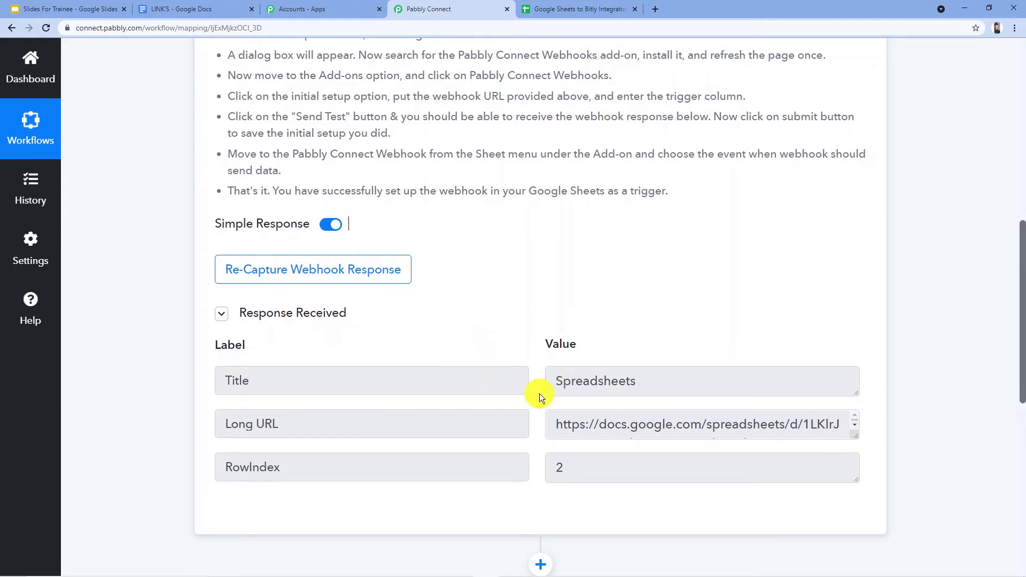
click(558, 9)
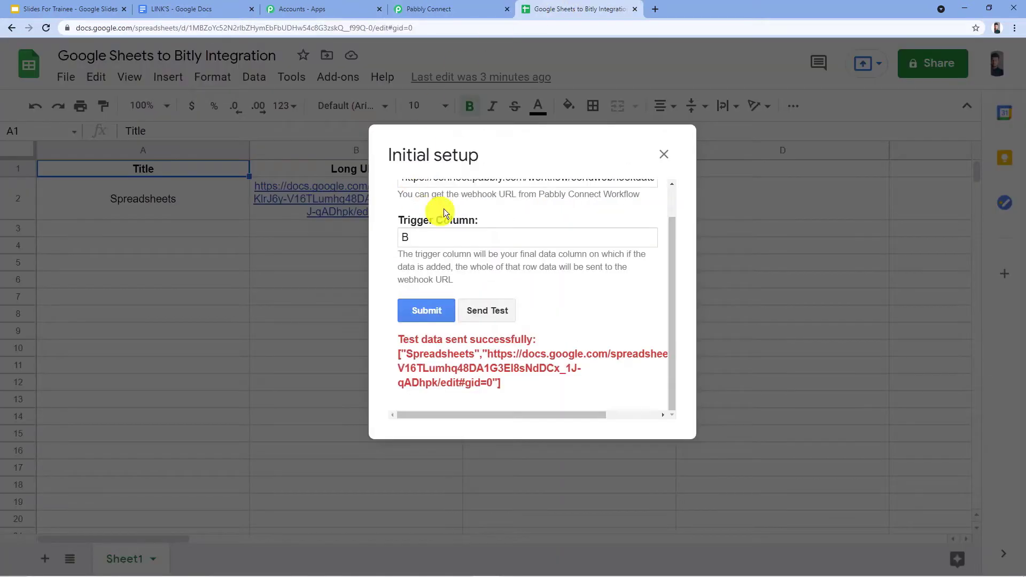
click(442, 8)
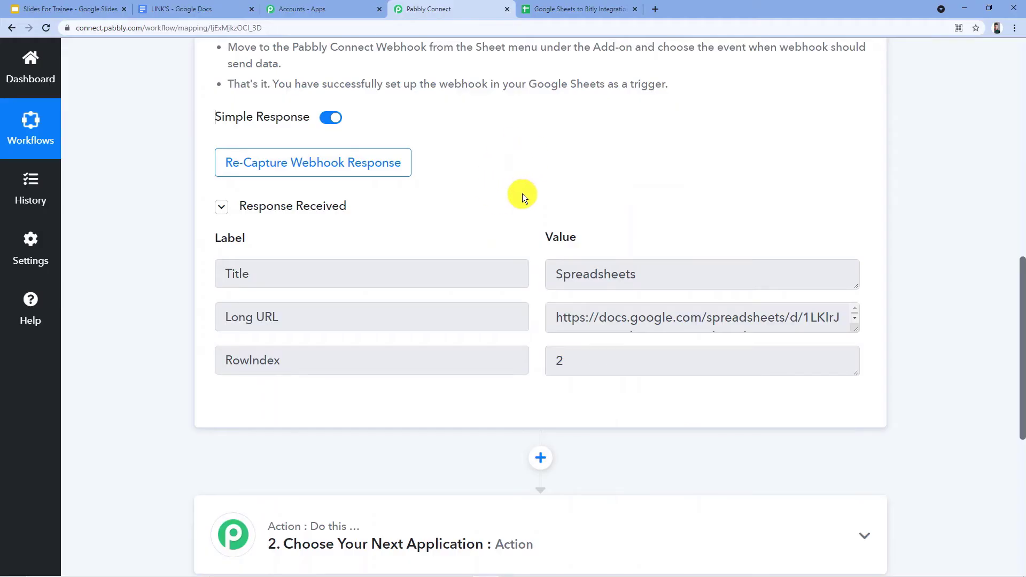
Set the workflow's second step to the Bitly app with Shorten Link as the action event.
scroll(521, 193, down, 4)
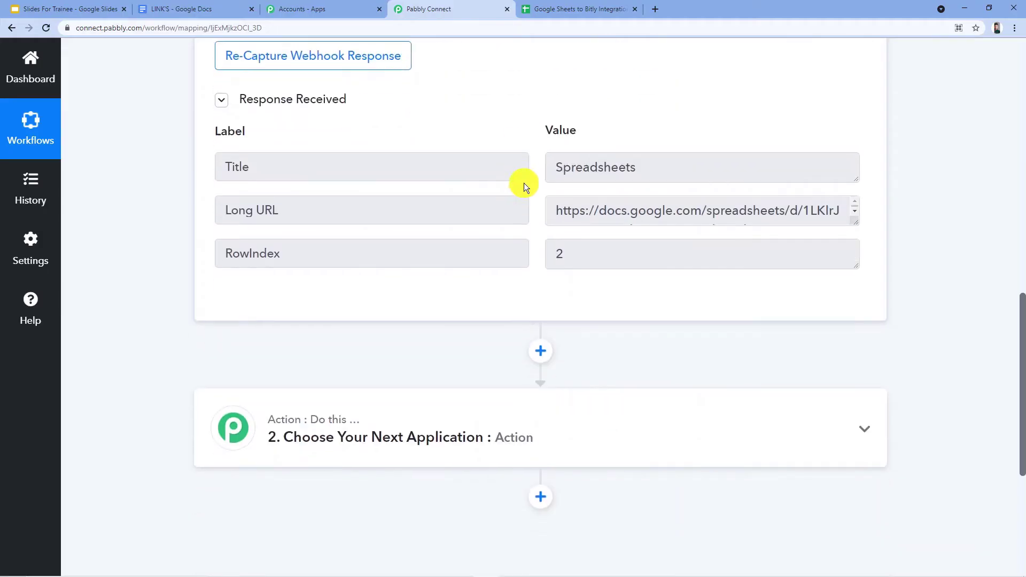
click(391, 321)
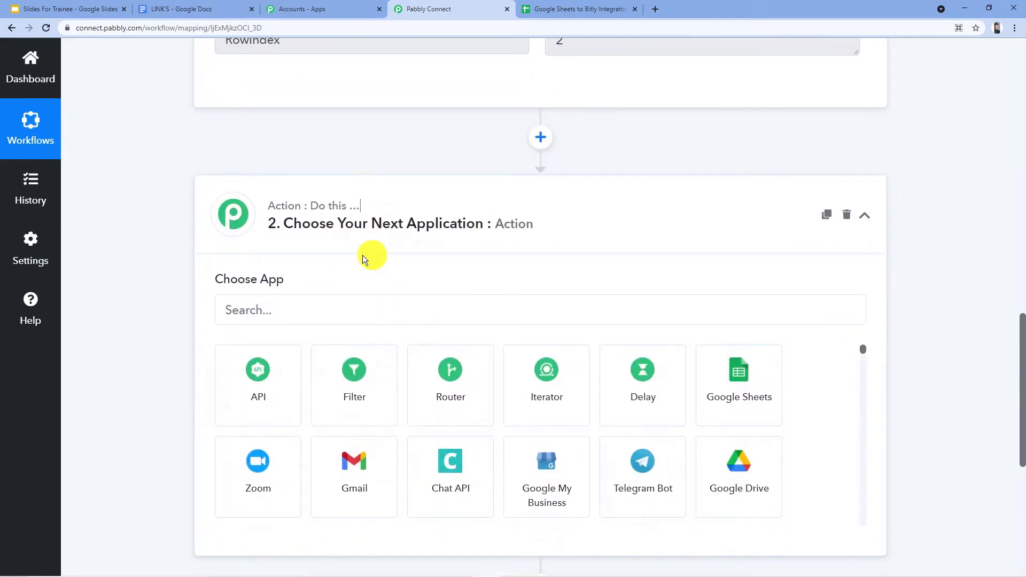
click(299, 308)
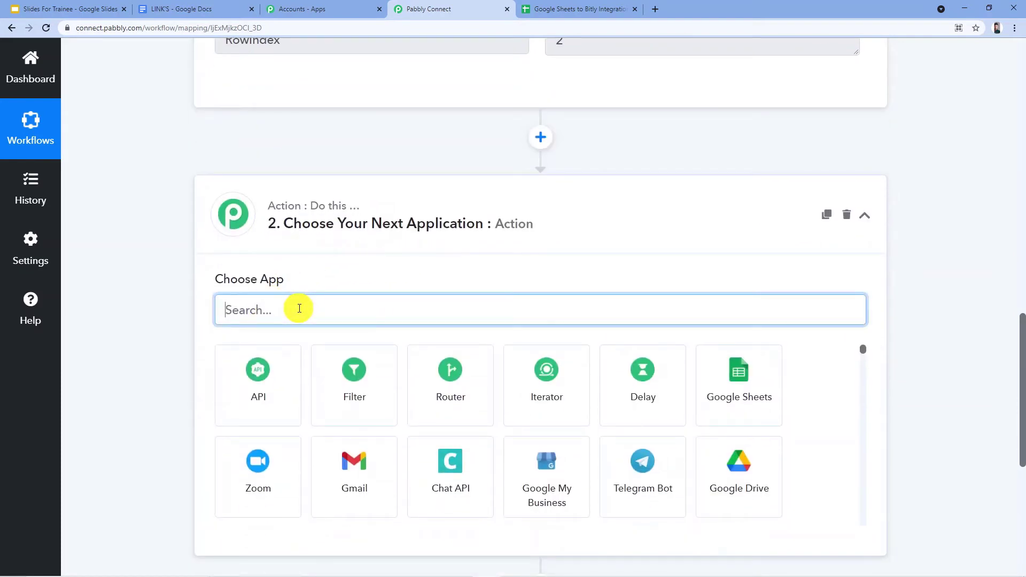
text(Bitly)
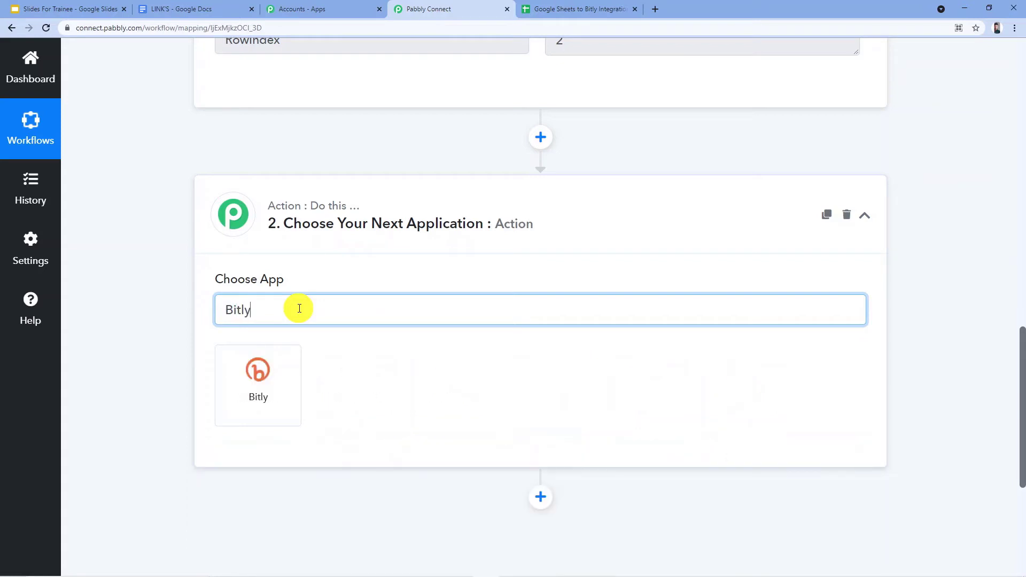
click(271, 374)
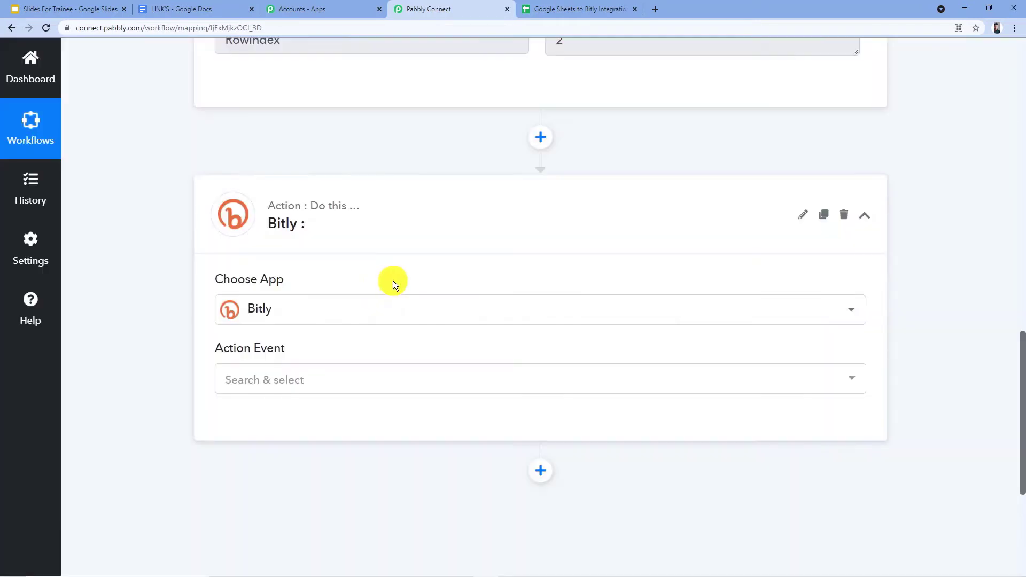
click(317, 273)
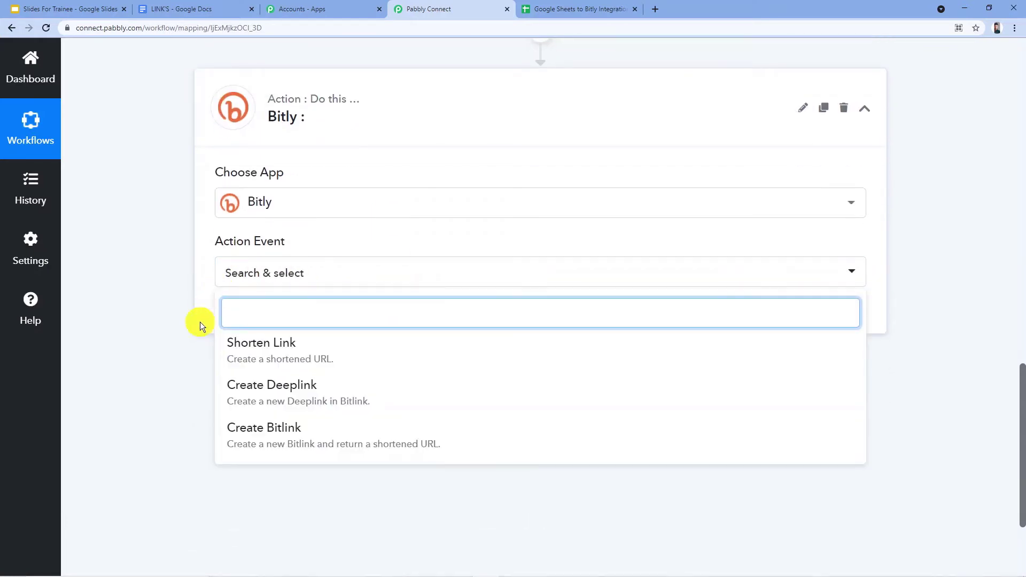
click(338, 352)
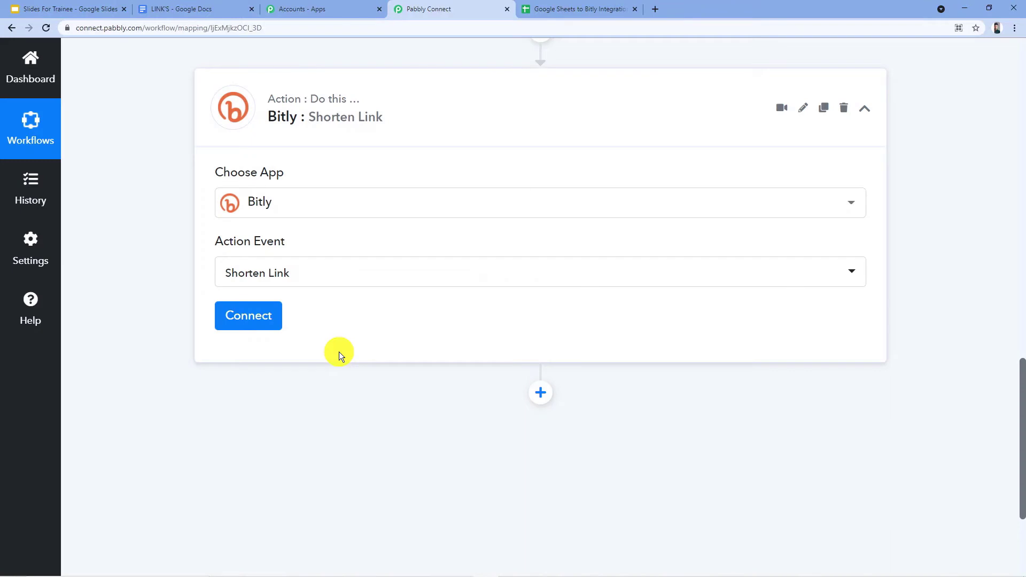
Add a new Bitly connection to the action step and authorize Pabbly to access the Bitly account.
click(260, 321)
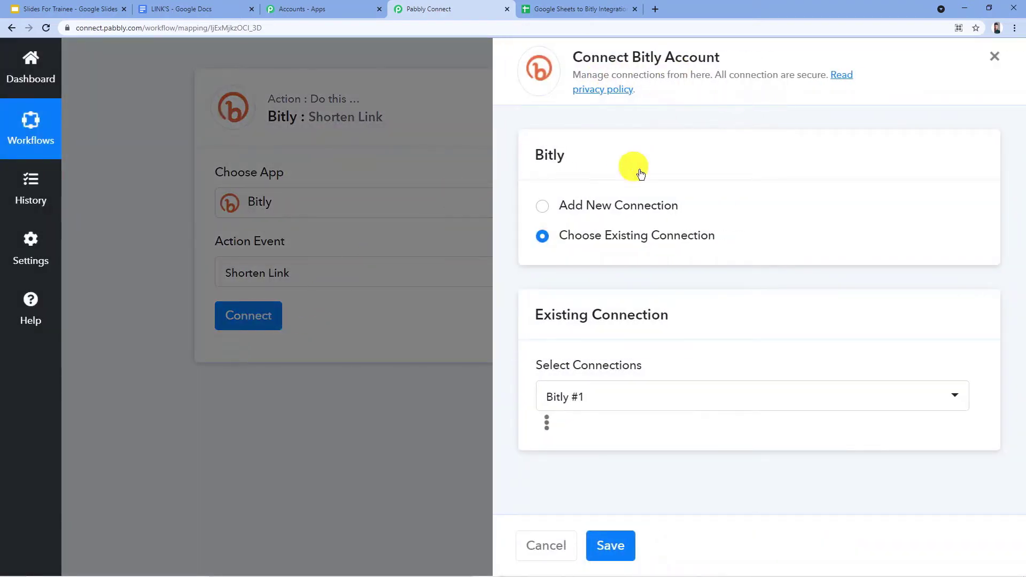
click(545, 207)
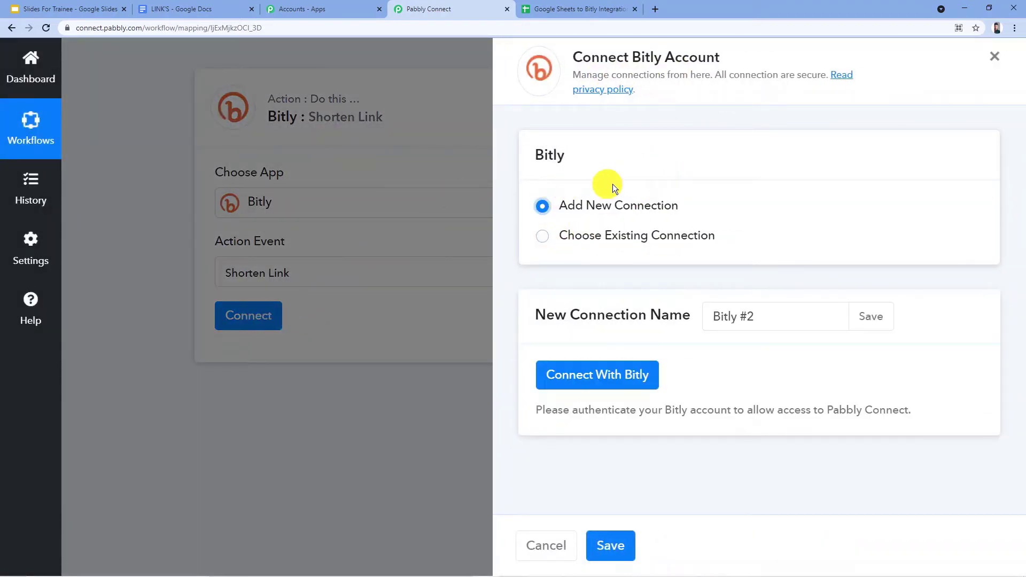
click(607, 378)
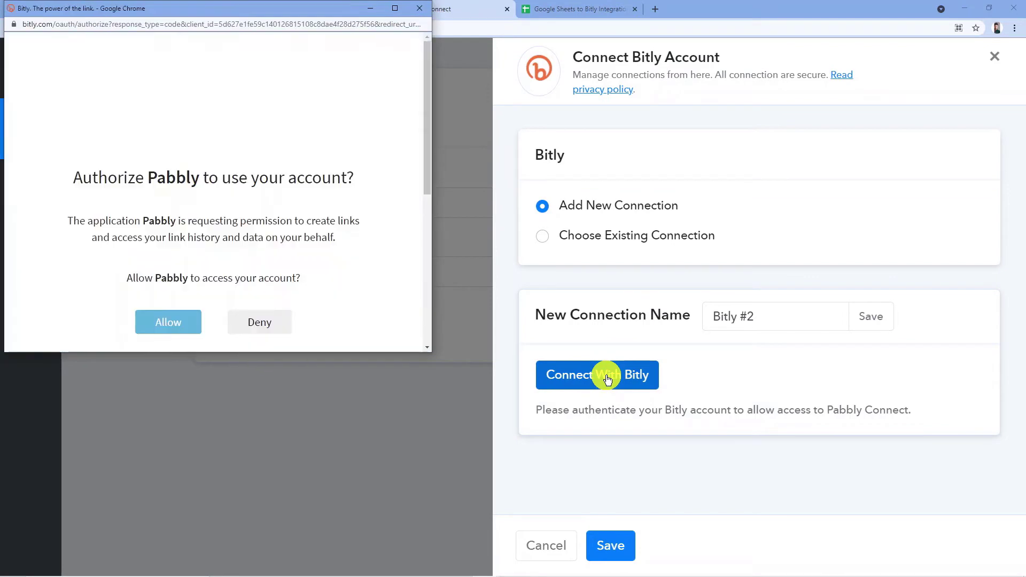
scroll(300, 163, down, 2)
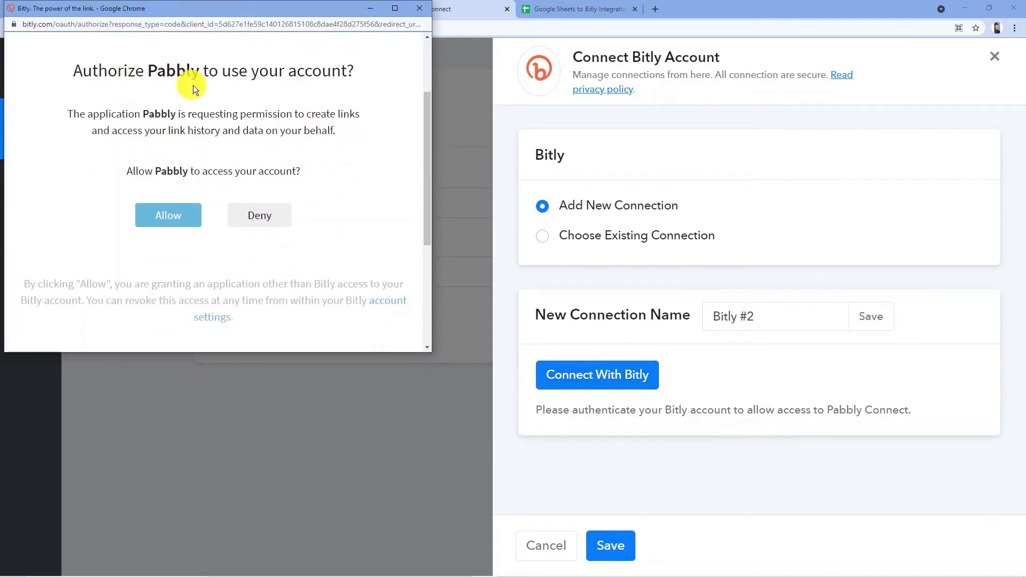
click(181, 216)
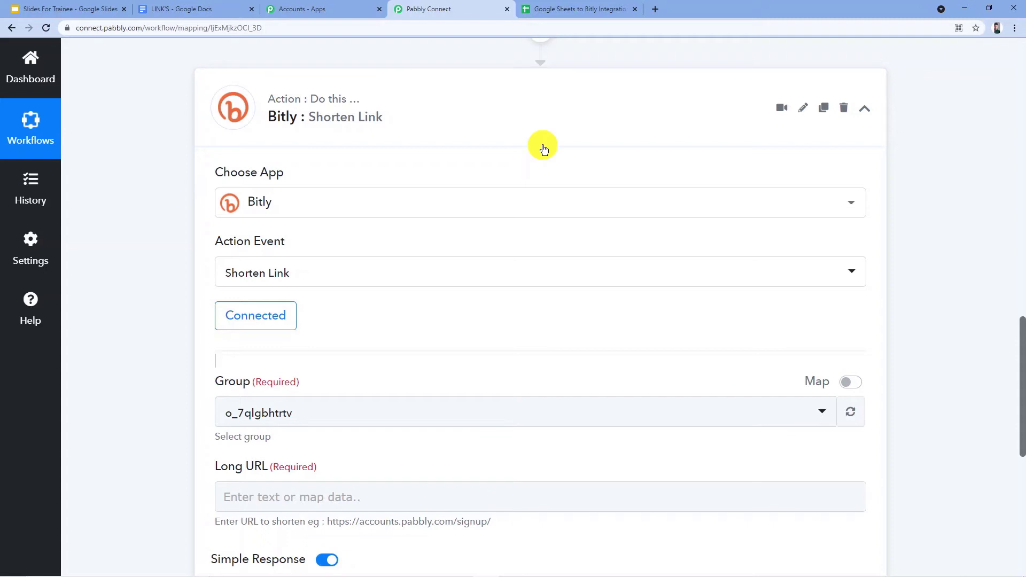
Check which groups are available for the Shorten Link action and keep the preselected one.
scroll(409, 305, down, 2)
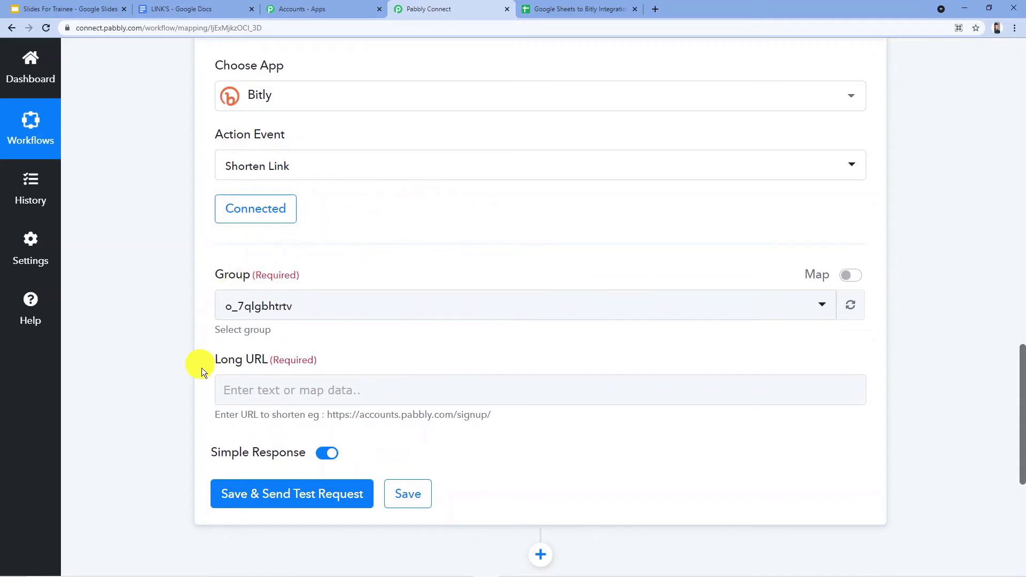
key(ctrl+l)
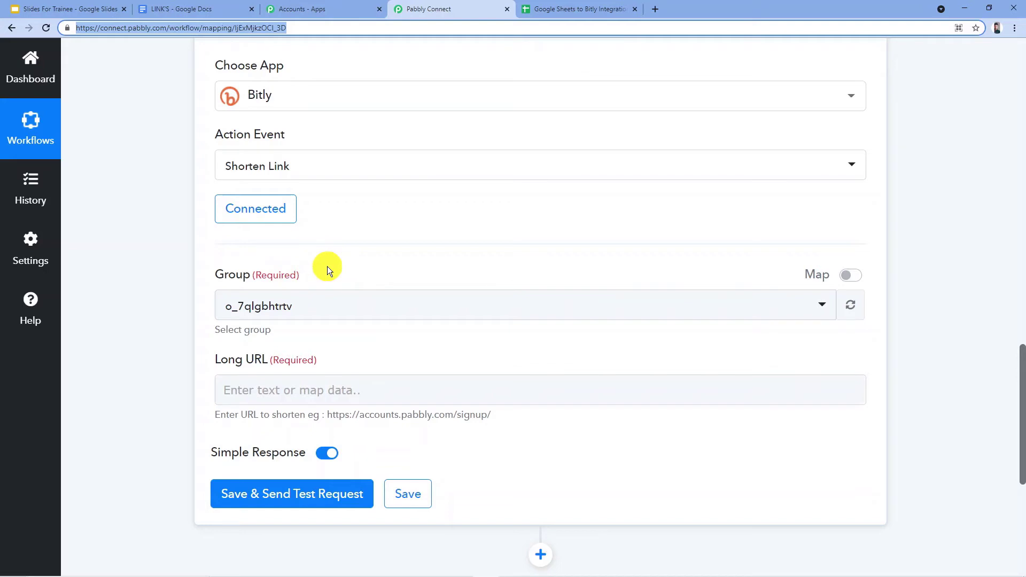
click(357, 302)
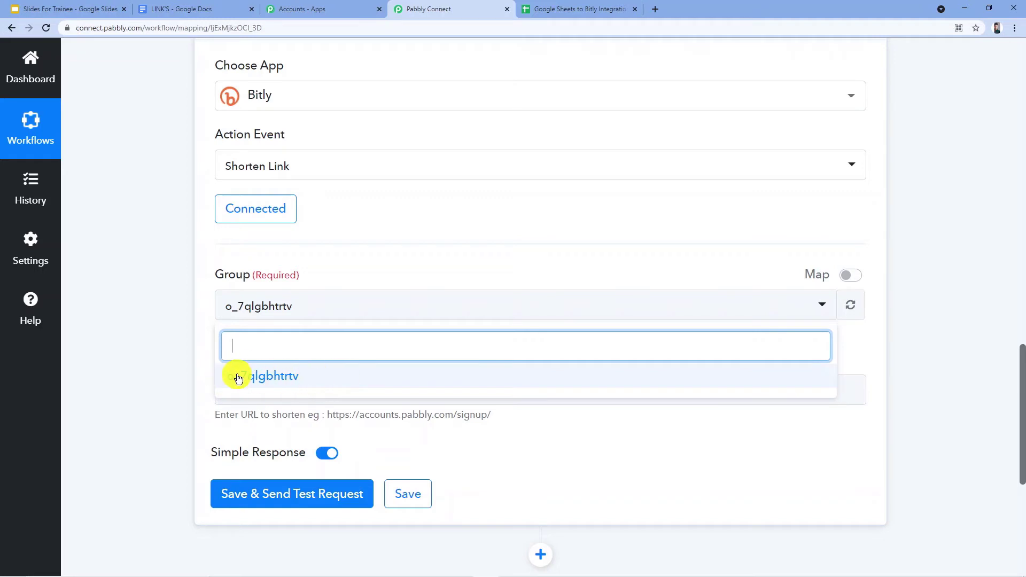
click(383, 272)
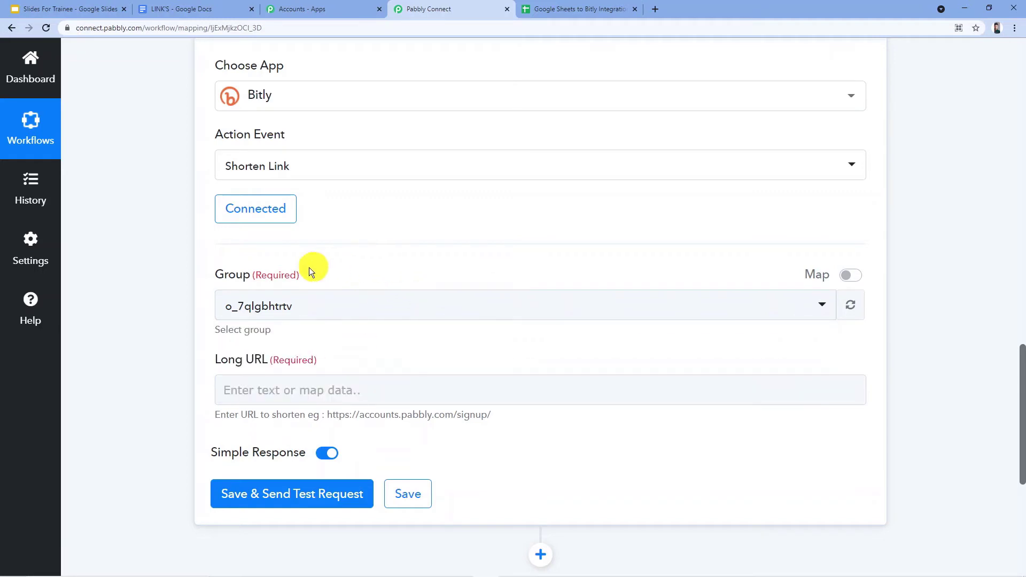
Review the Long URL in the trigger's received response, enlarging its value box to show the whole address.
scroll(331, 357, down, 2)
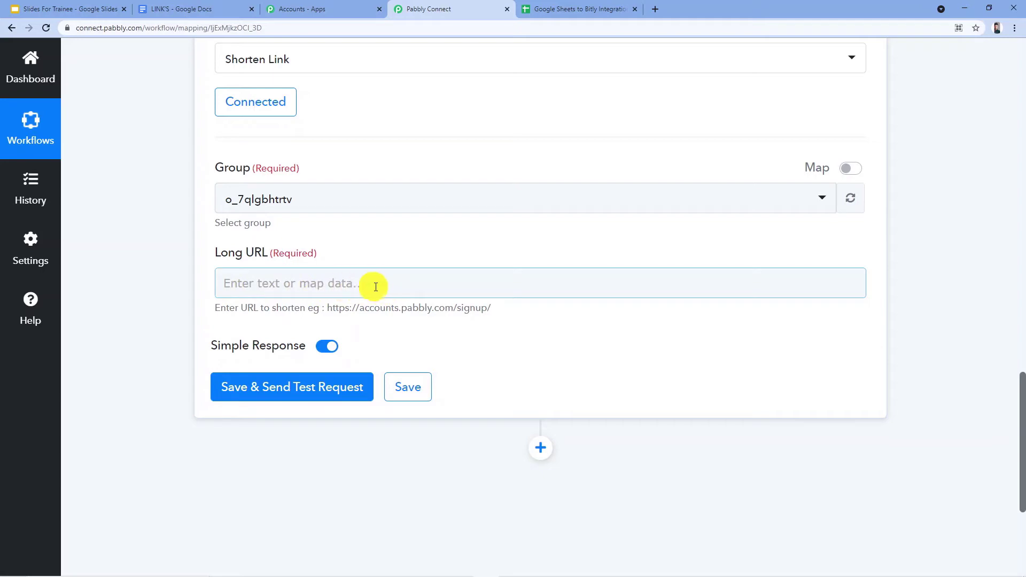
scroll(374, 285, up, 8)
scroll(393, 290, up, 4)
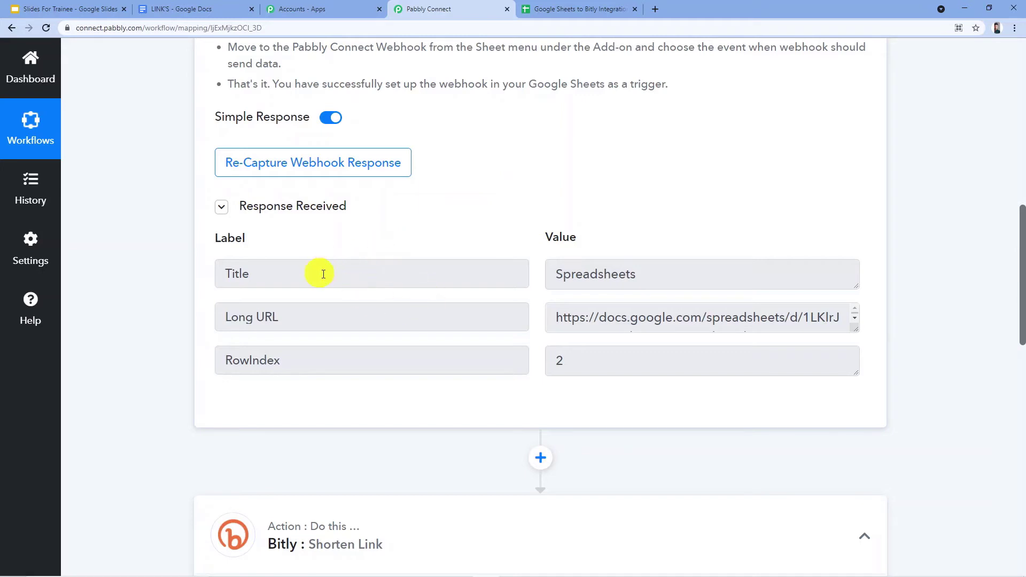
drag(855, 328, 856, 388)
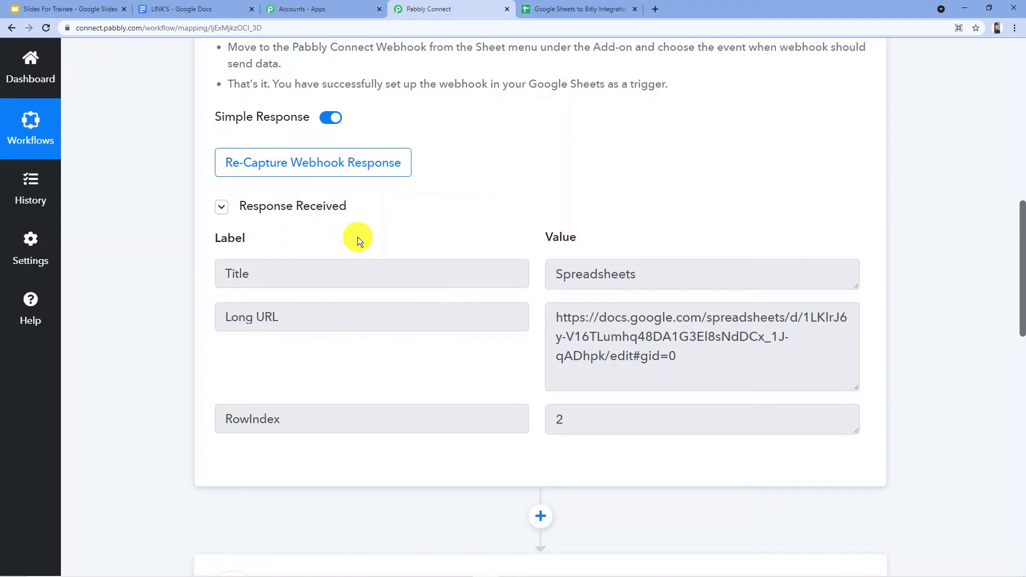
scroll(358, 237, down, 2)
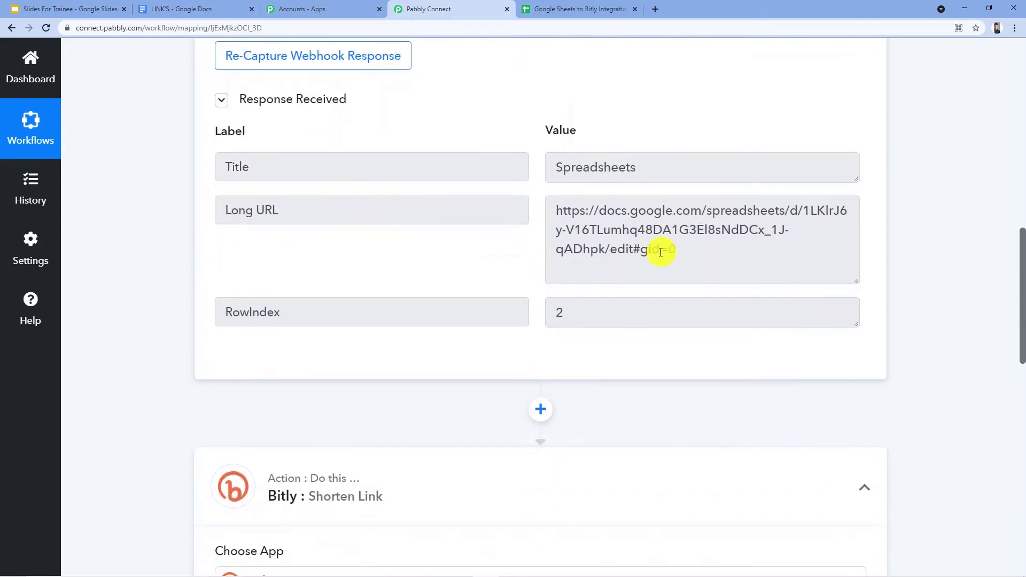
click(685, 250)
drag(684, 250, 538, 196)
click(521, 236)
Map the Bitly action's Long URL field to the Long URL from the Google Sheets: New Spreadsheet Row step.
scroll(647, 234, down, 10)
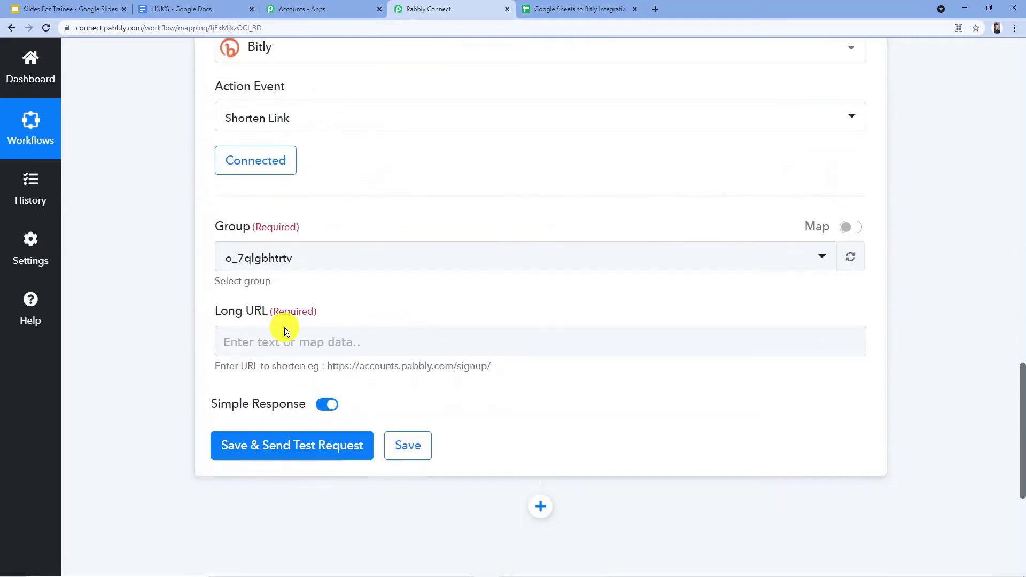
scroll(415, 199, down, 2)
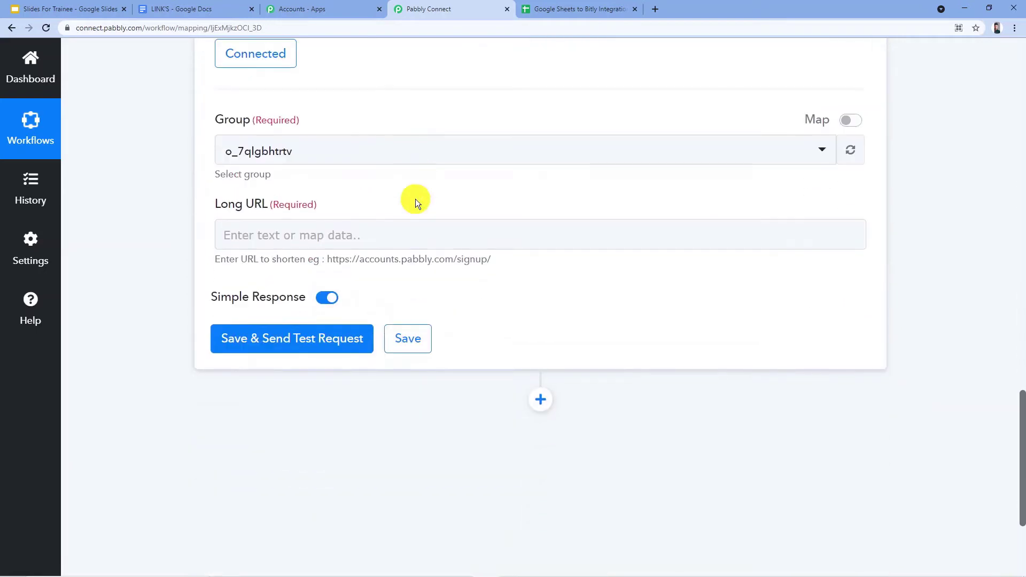
click(265, 235)
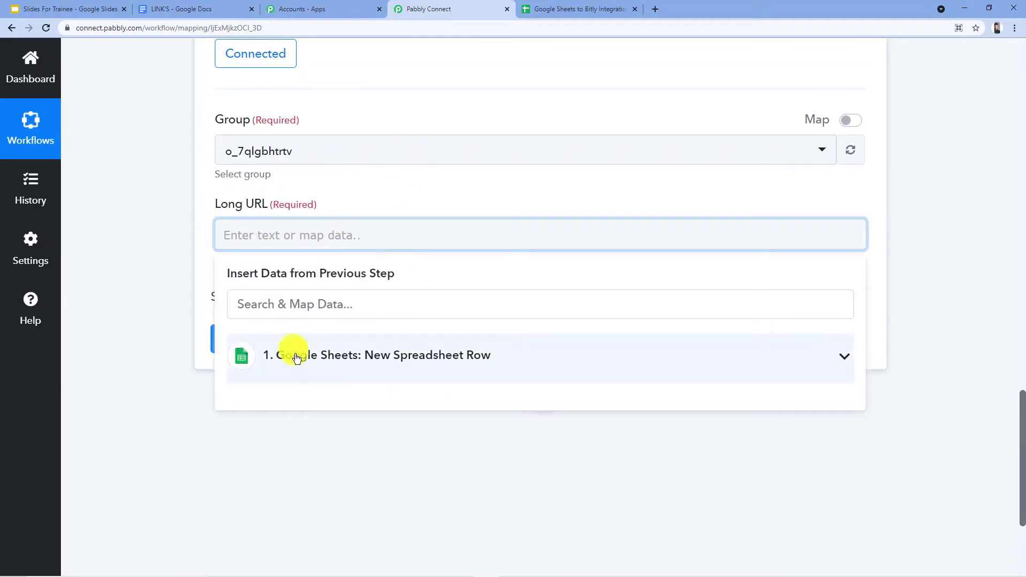
click(428, 363)
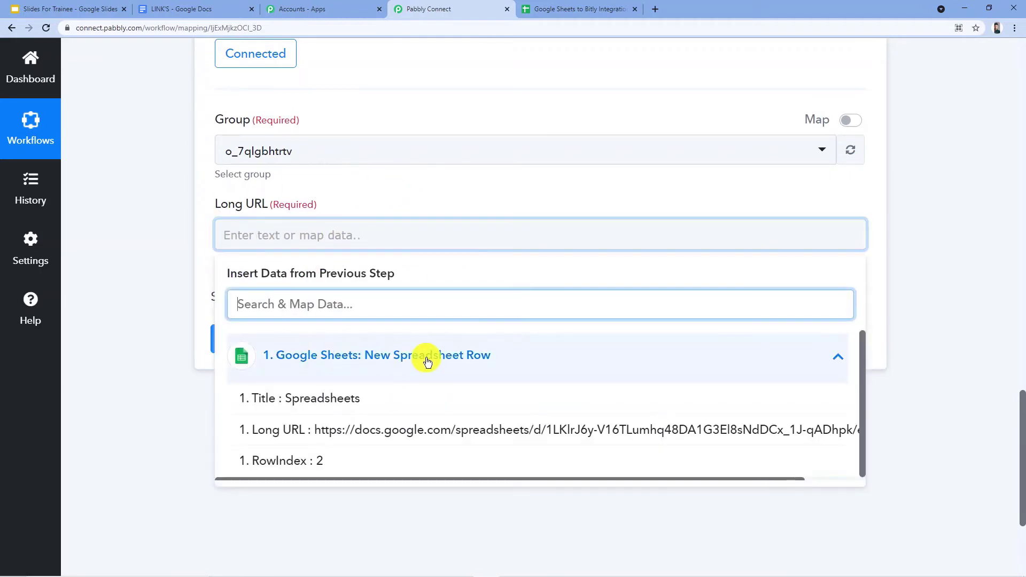
click(297, 431)
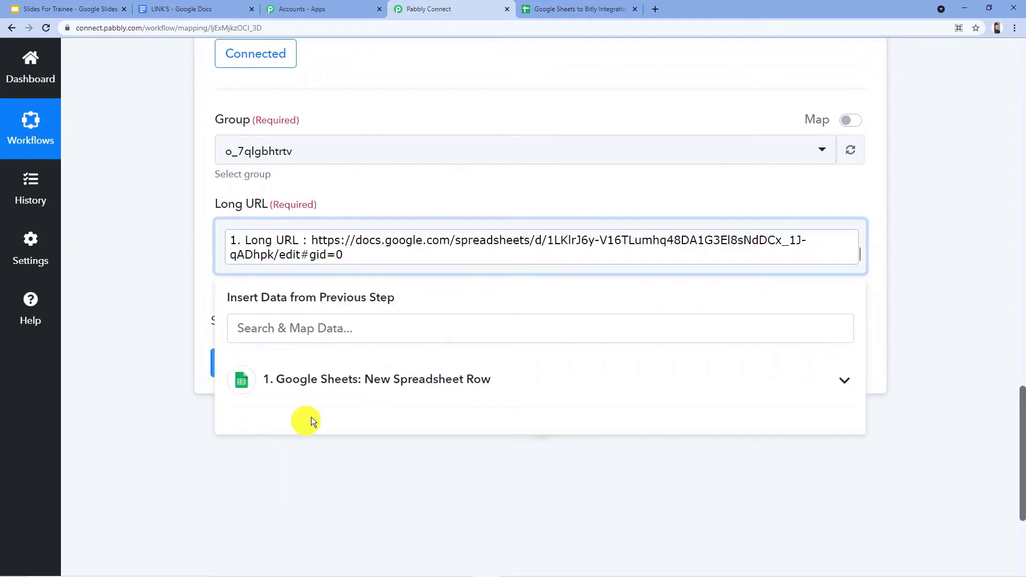
click(355, 197)
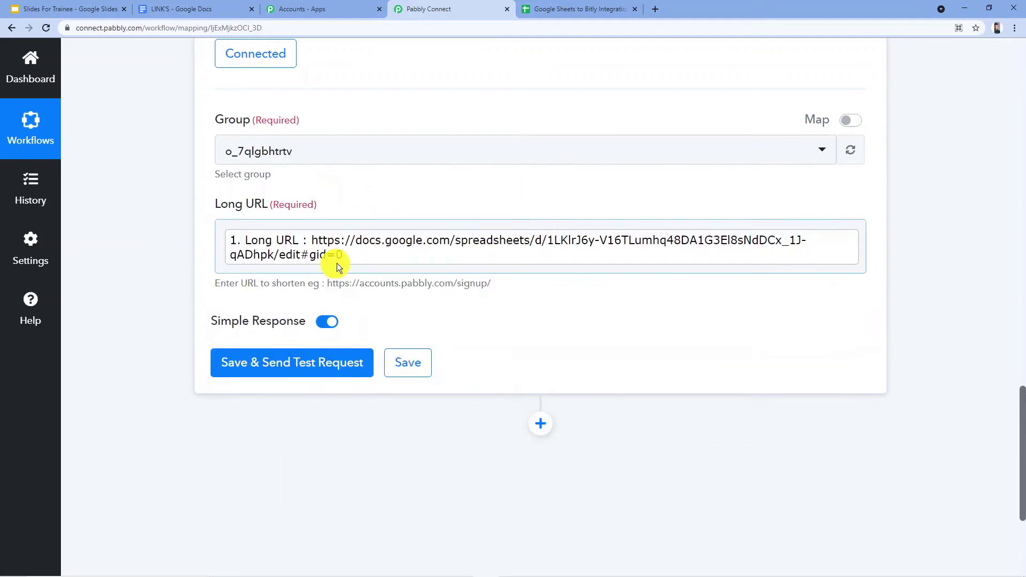
Compare the mapped Long URL with the trigger's response, then save the Bitly action and send a test request.
scroll(582, 254, up, 14)
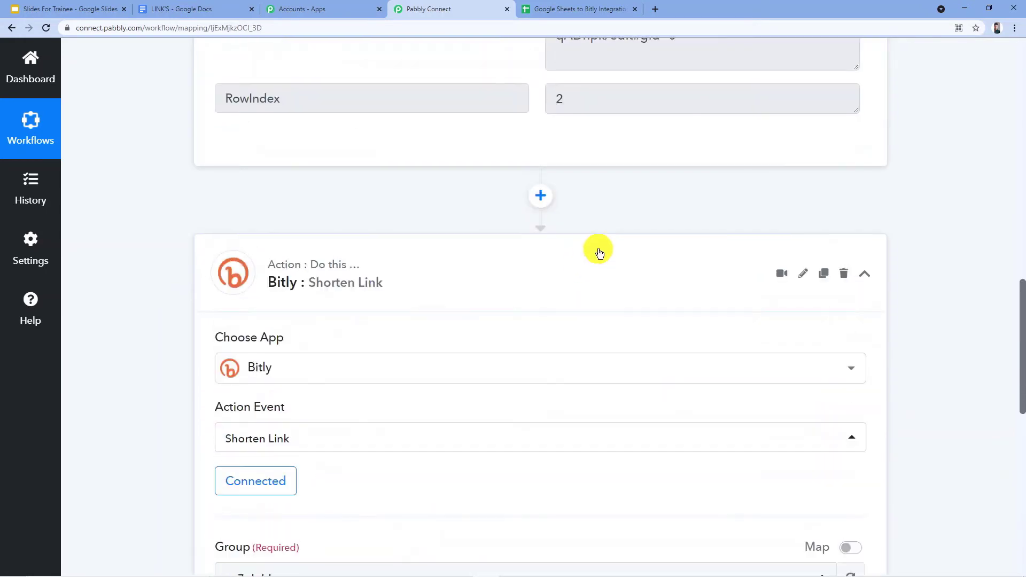
scroll(529, 230, down, 2)
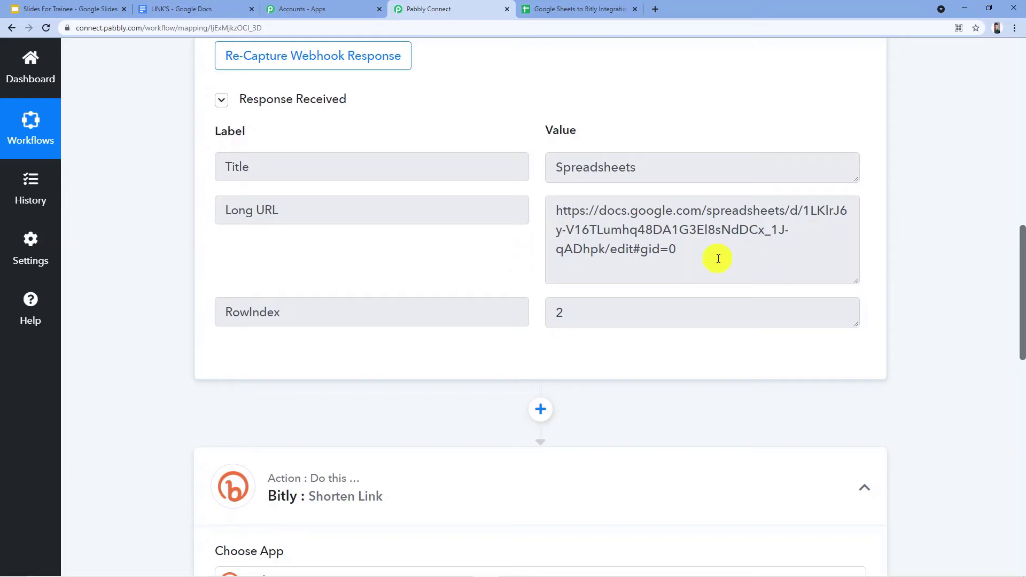
drag(677, 250, 545, 206)
scroll(544, 235, down, 14)
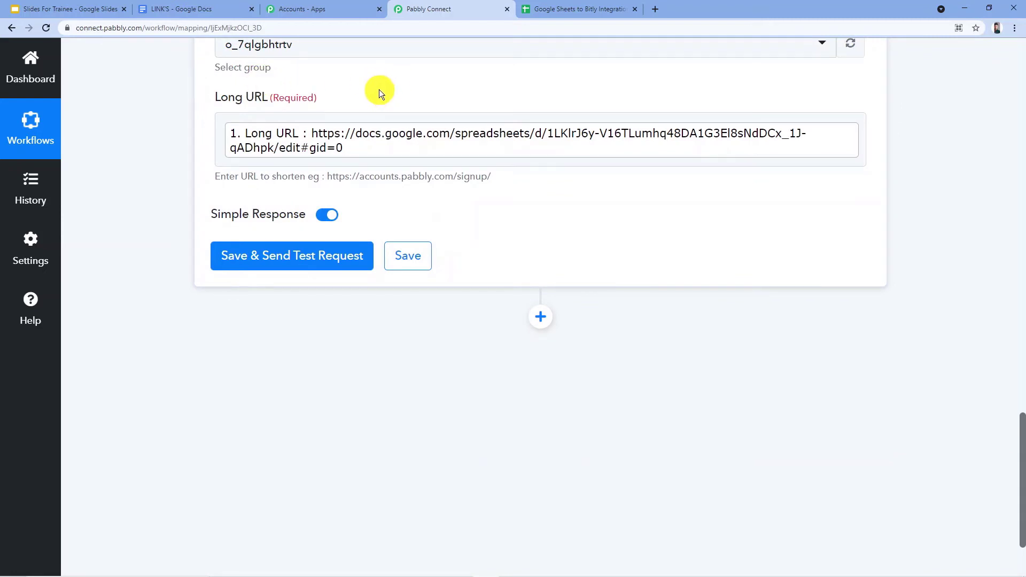
click(287, 261)
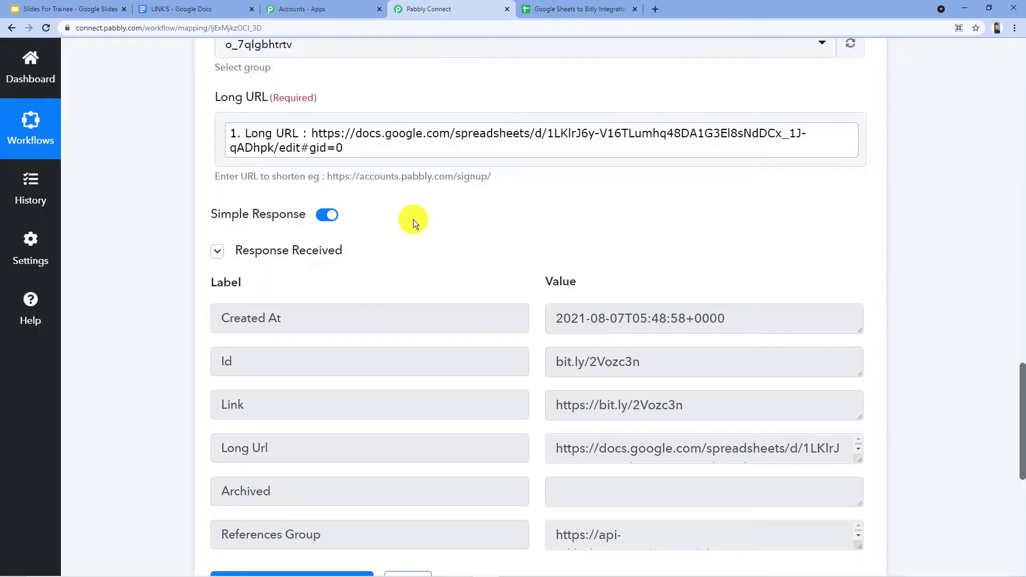
scroll(412, 220, down, 2)
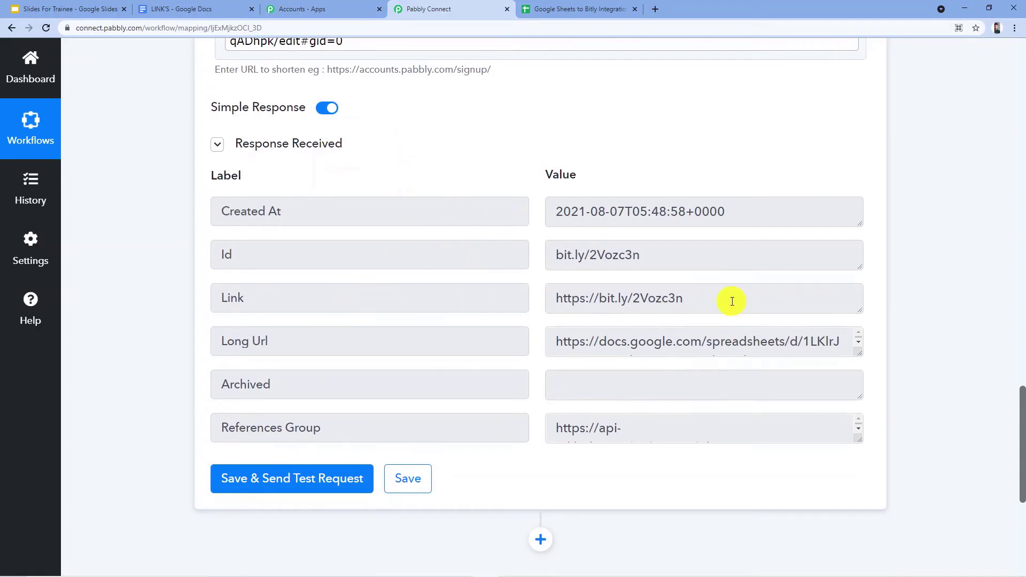
Review the Bitly response, enlarging the Long Url value box and comparing the full address with the shortened Link.
drag(729, 298, 435, 350)
click(536, 351)
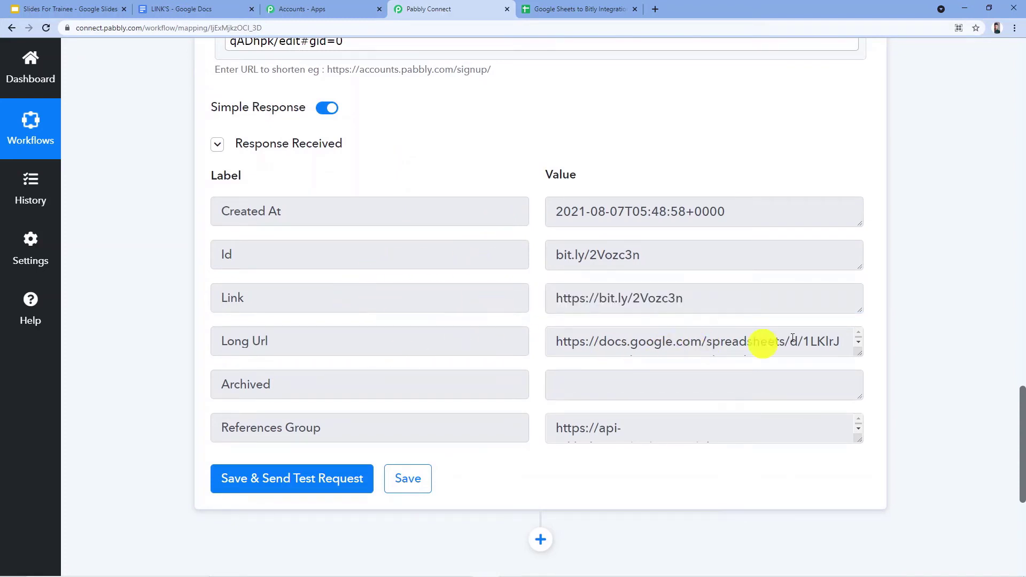
drag(856, 351, 855, 427)
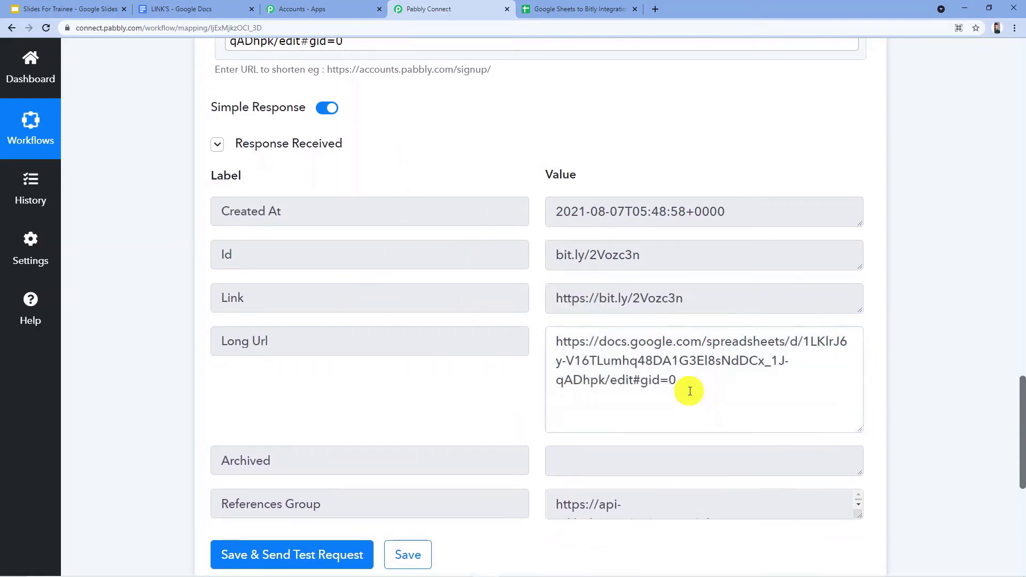
drag(690, 390, 547, 340)
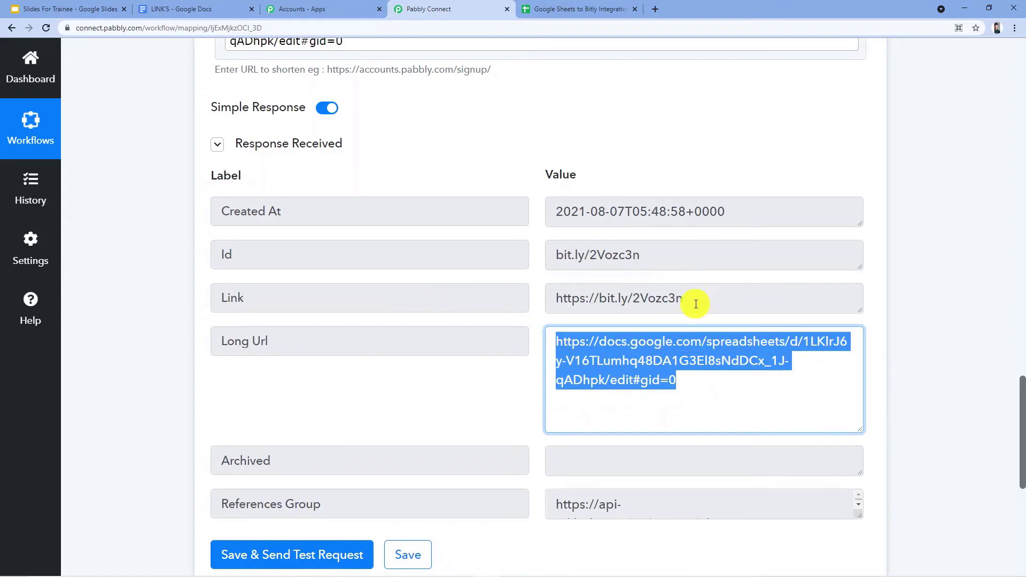
drag(694, 300, 533, 300)
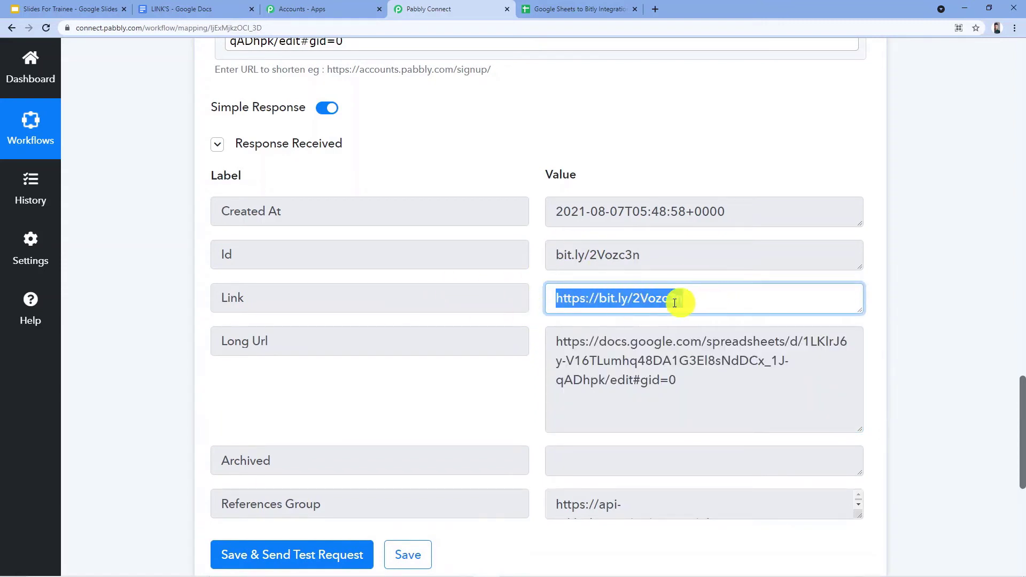
Add a new action step after the Bitly step and choose Google Sheets as its app.
scroll(675, 291, down, 2)
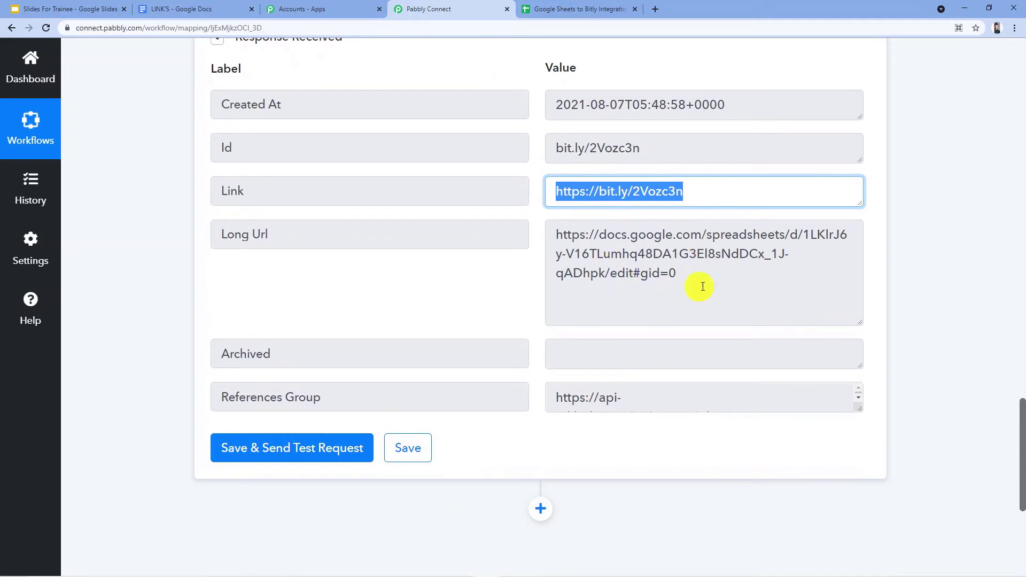
scroll(705, 279, down, 2)
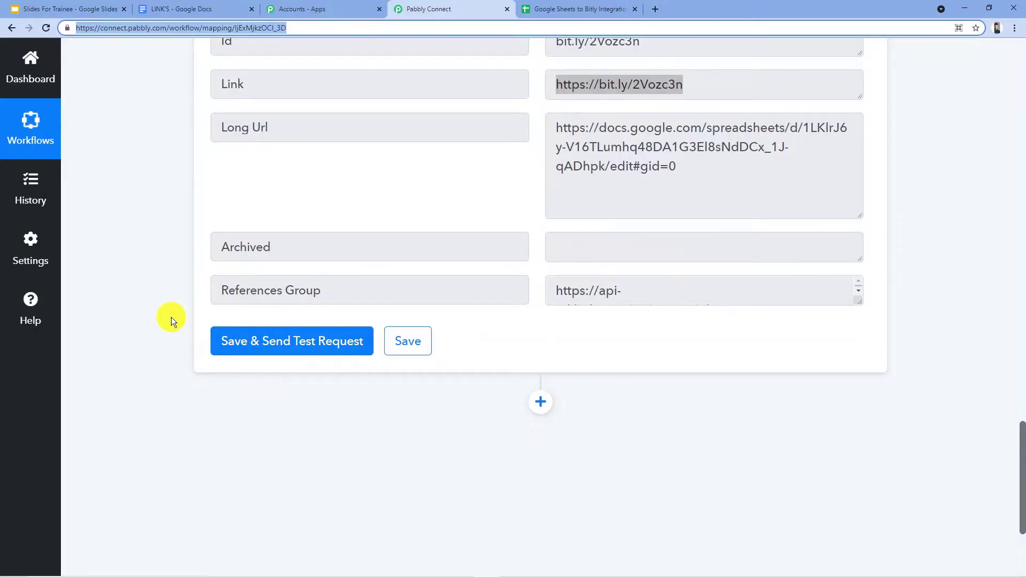
click(540, 402)
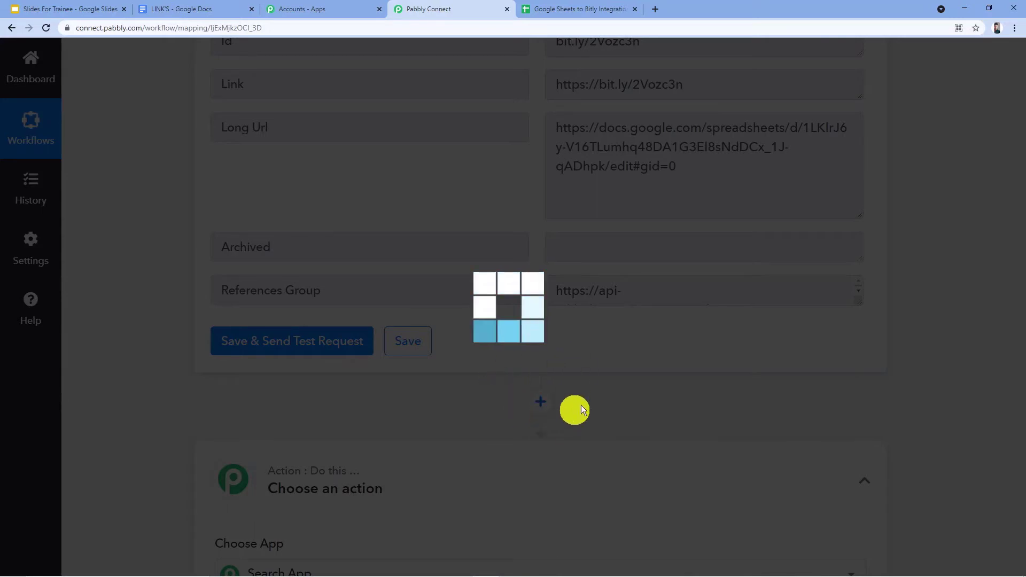
scroll(506, 297, down, 4)
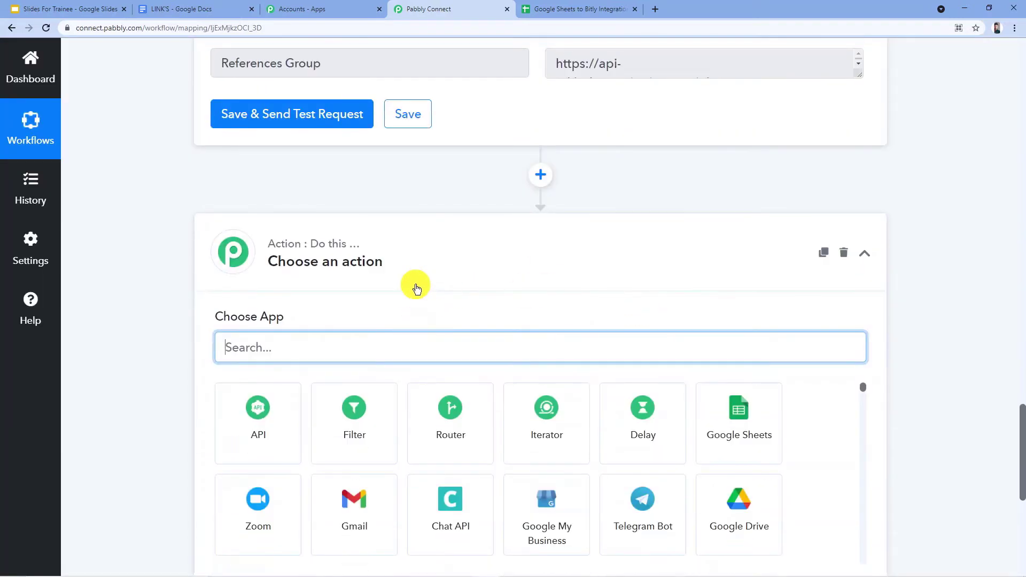
scroll(400, 240, down, 4)
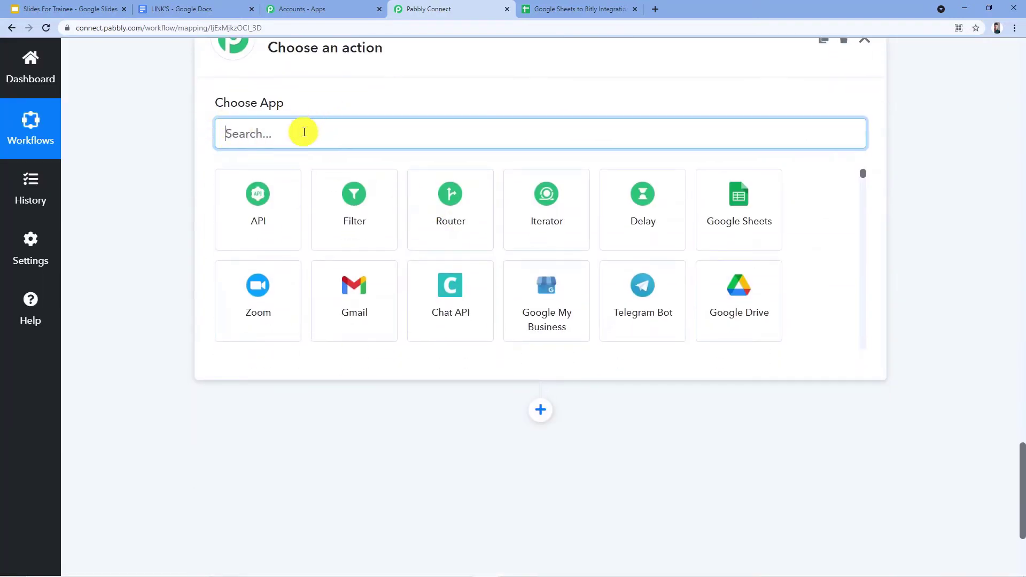
text(Google Sheets)
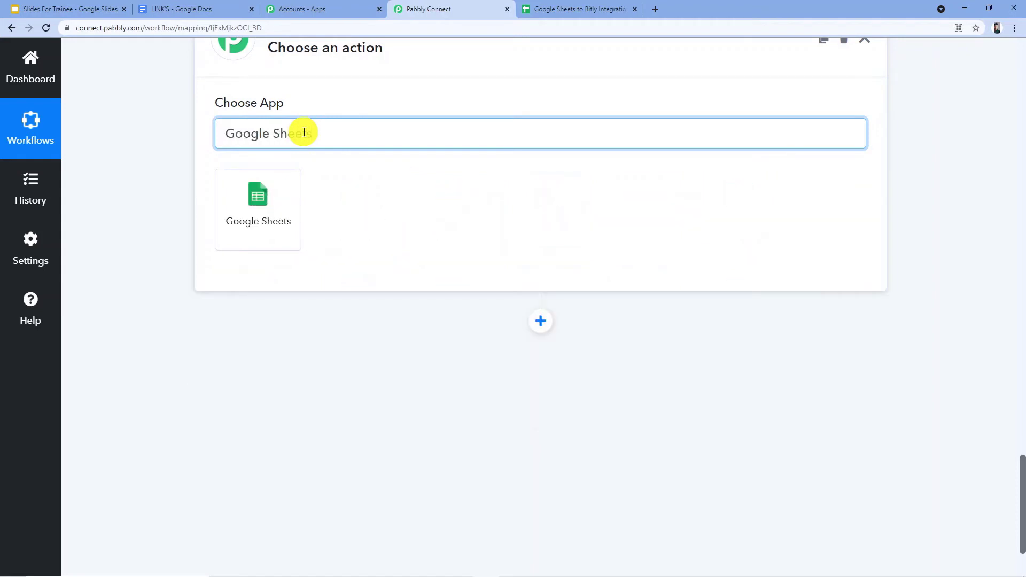
click(239, 204)
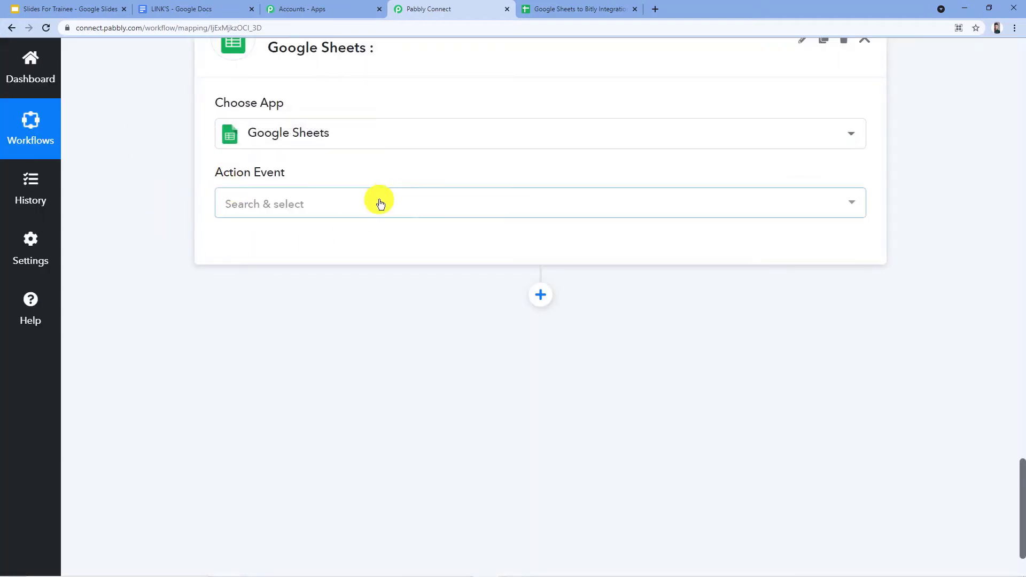
Set the Google Sheets action event to Update Values.
click(380, 204)
scroll(367, 268, down, 3)
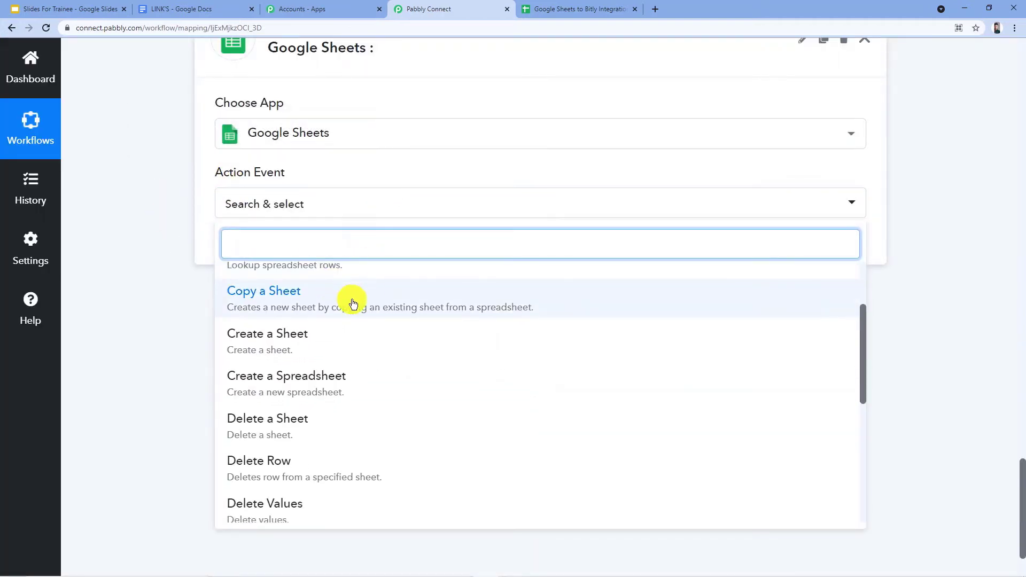
scroll(403, 316, down, 6)
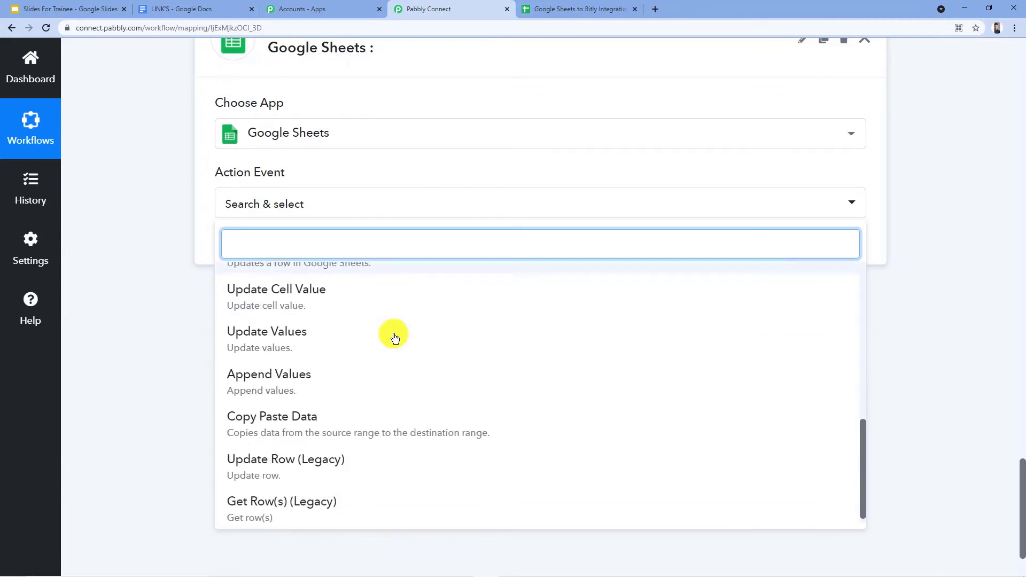
click(290, 332)
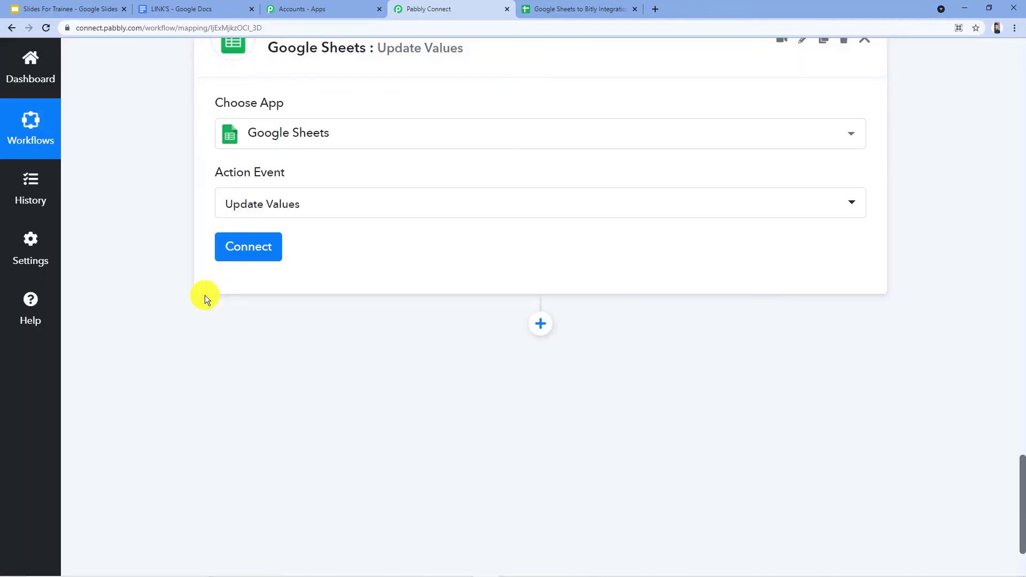
Add a new Google Sheets connection for the Update Values action, authorizing Pabbly Connect Sheets with the listed Google account.
click(246, 246)
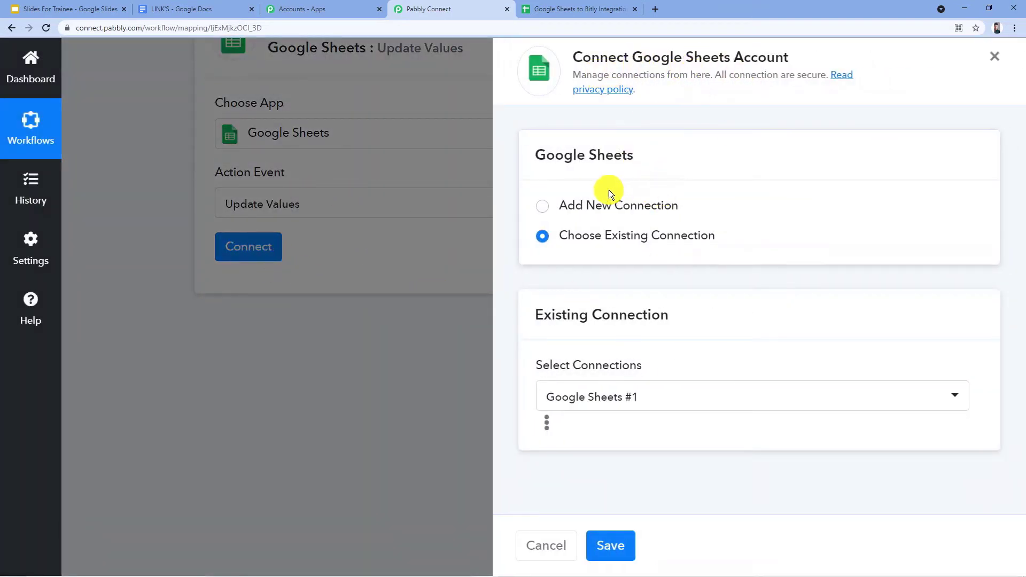
click(550, 205)
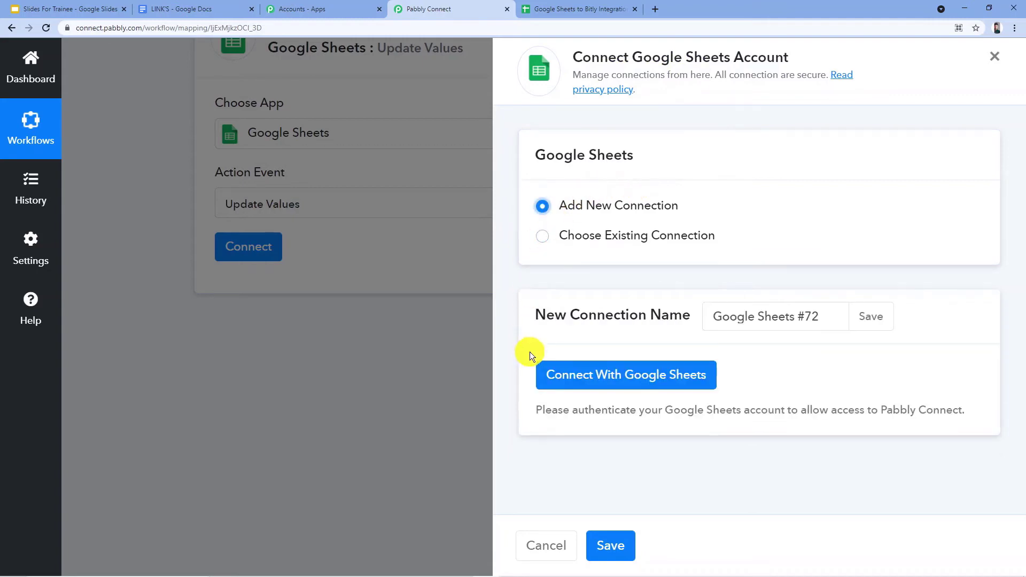
click(601, 384)
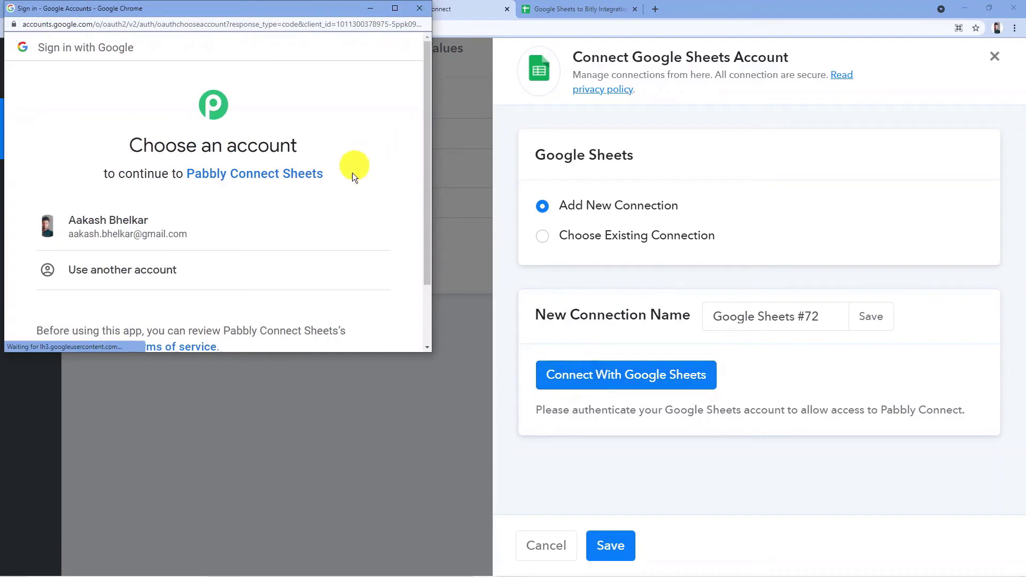
click(116, 228)
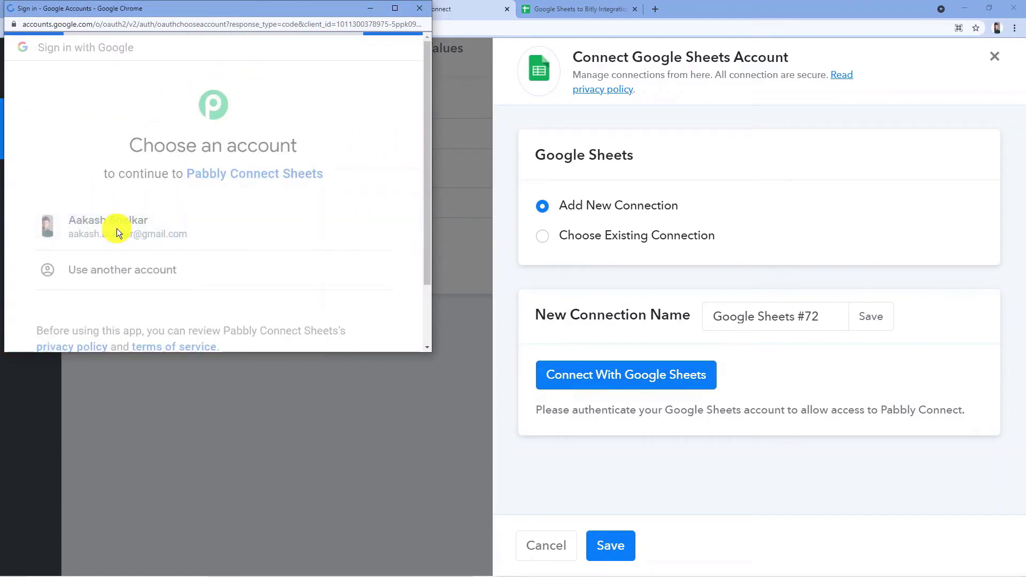
scroll(234, 187, down, 4)
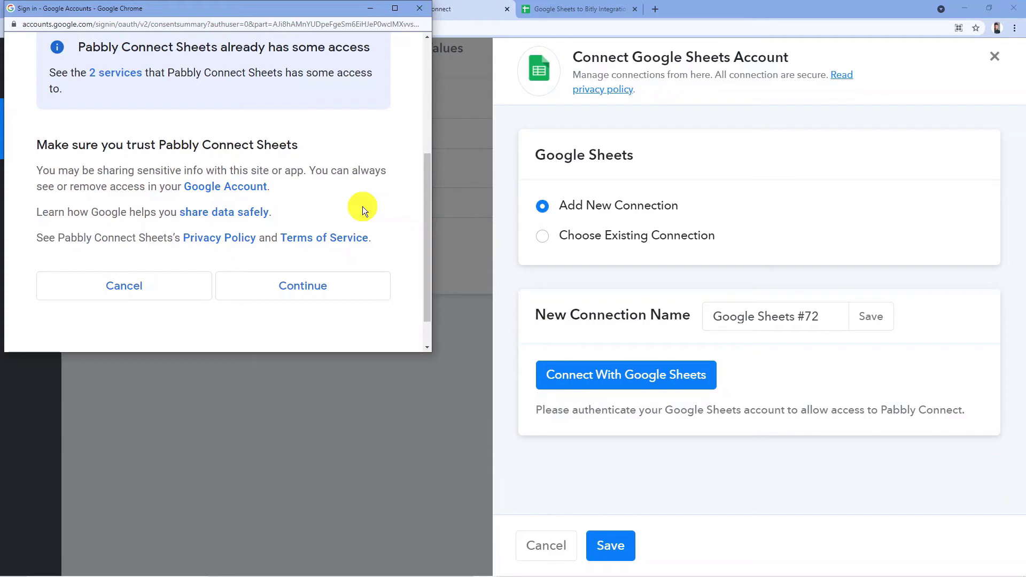
click(343, 293)
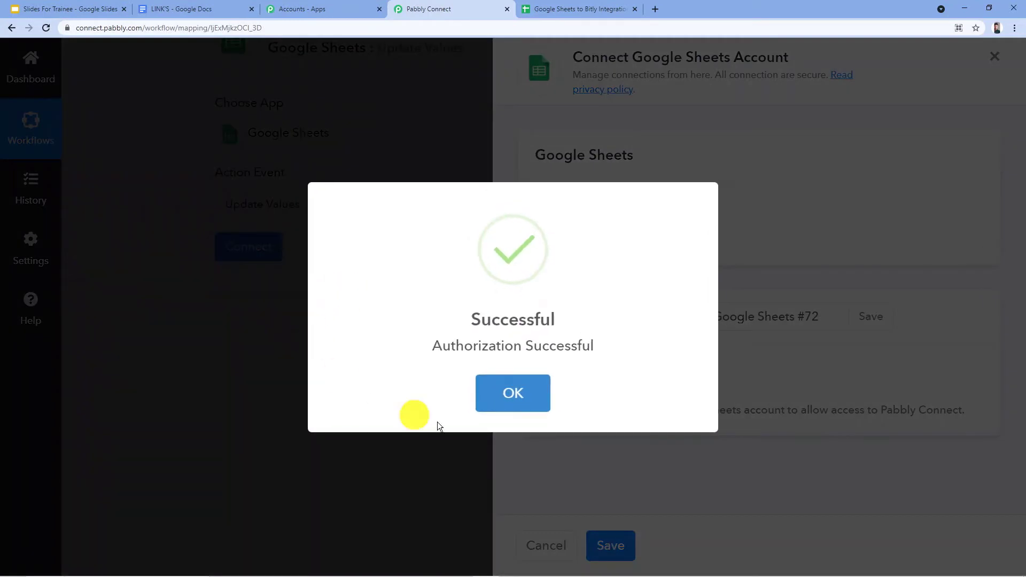
click(531, 389)
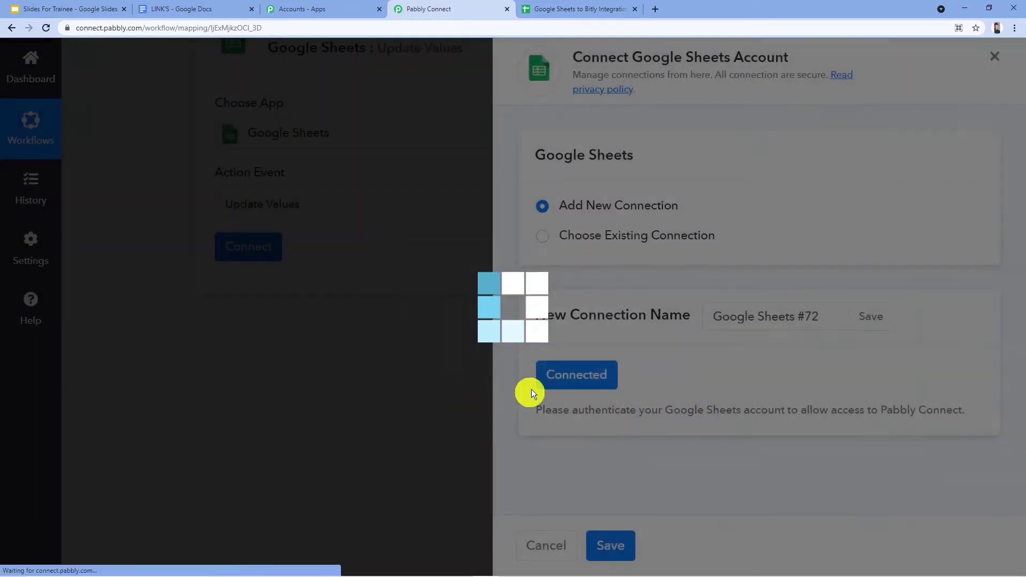
Look over the Update Values action's fields and browse the spreadsheets offered for Select Spreadsheet.
scroll(456, 267, down, 2)
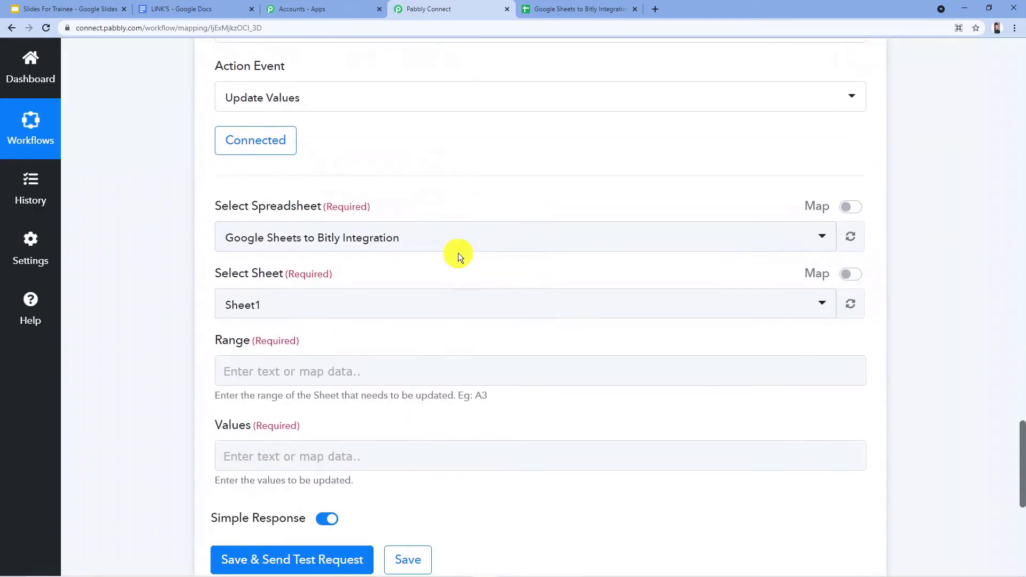
scroll(458, 253, up, 2)
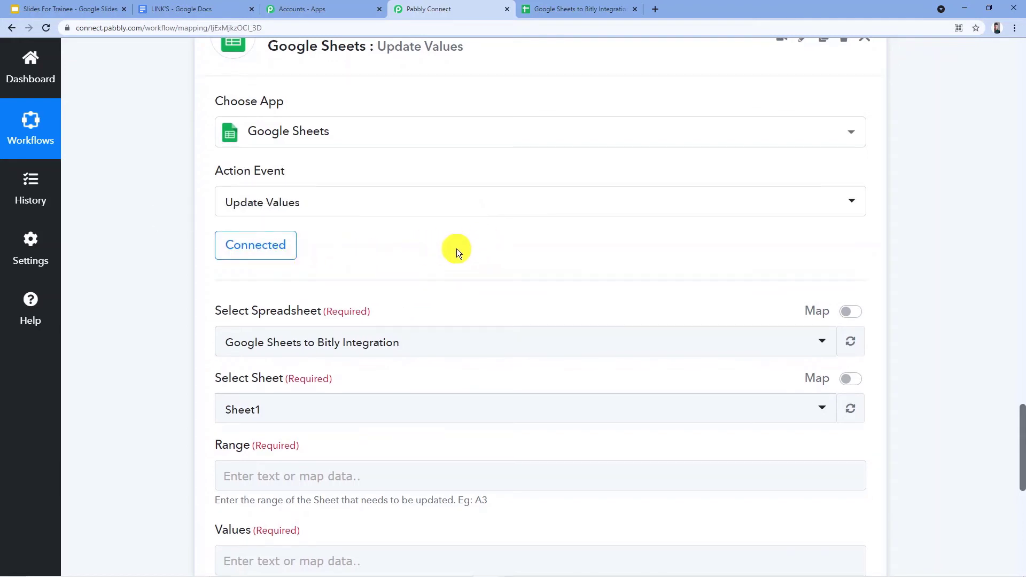
scroll(399, 209, down, 2)
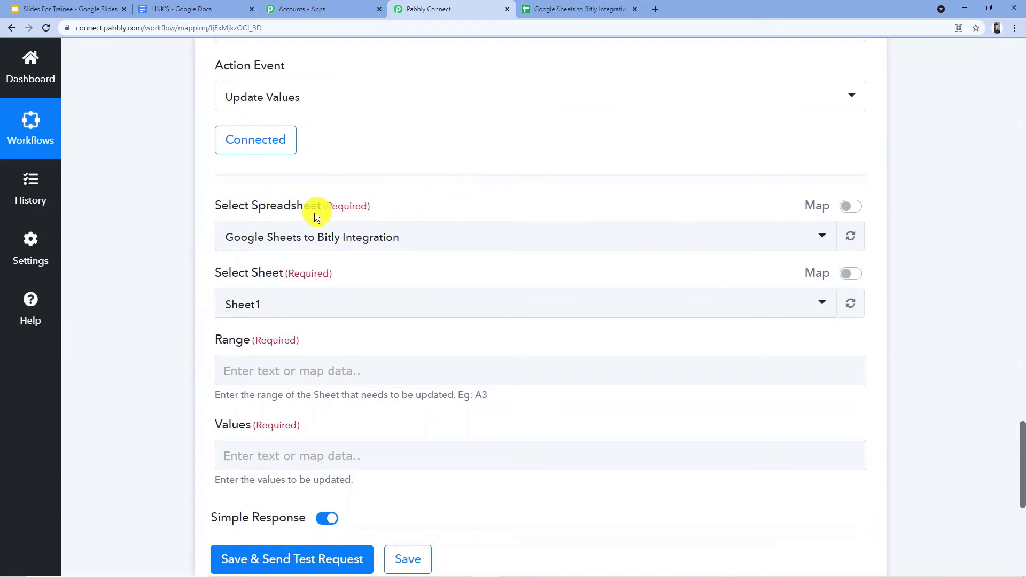
click(481, 235)
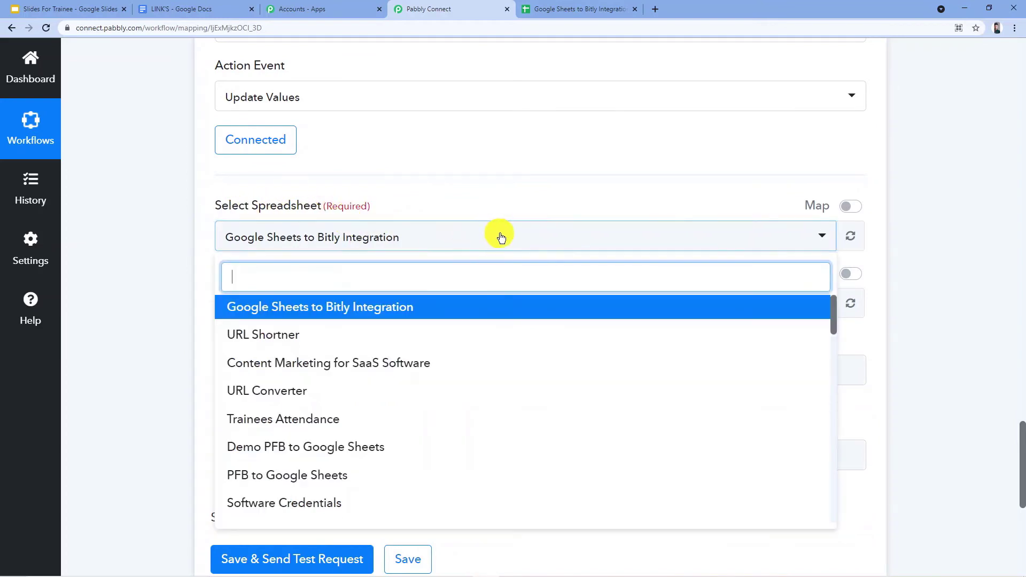
scroll(428, 319, down, 8)
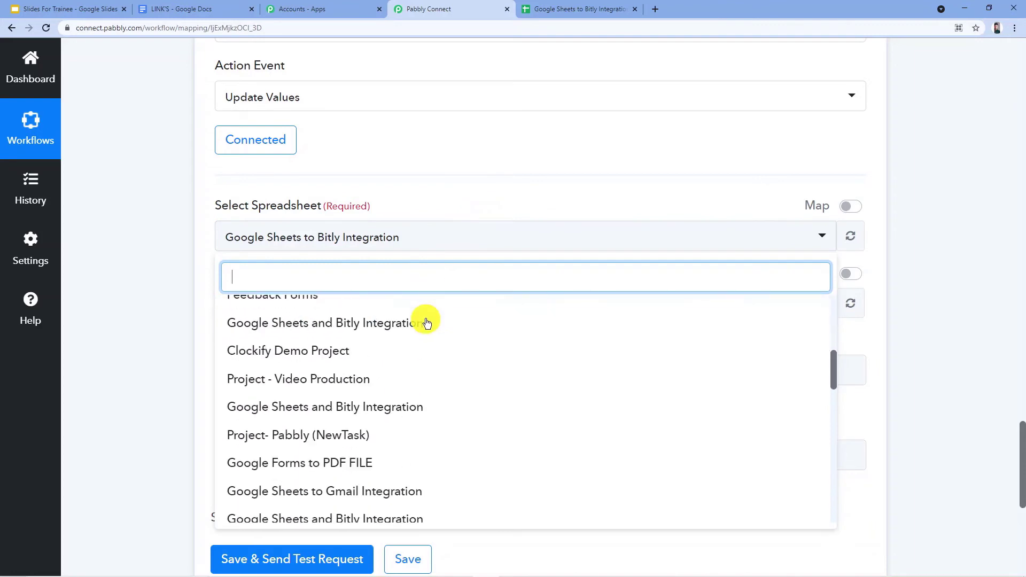
scroll(417, 335, up, 3)
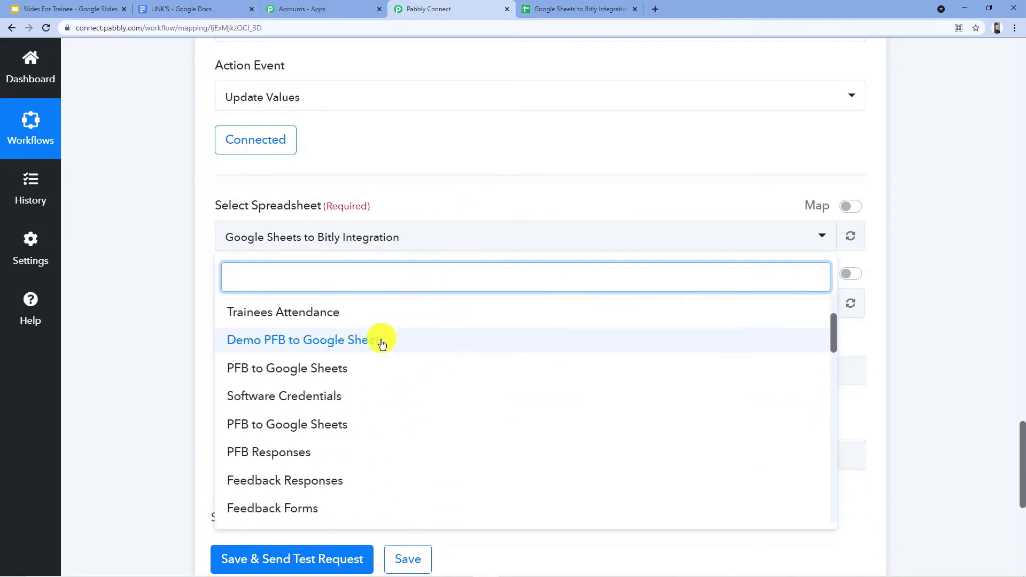
scroll(406, 406, down, 4)
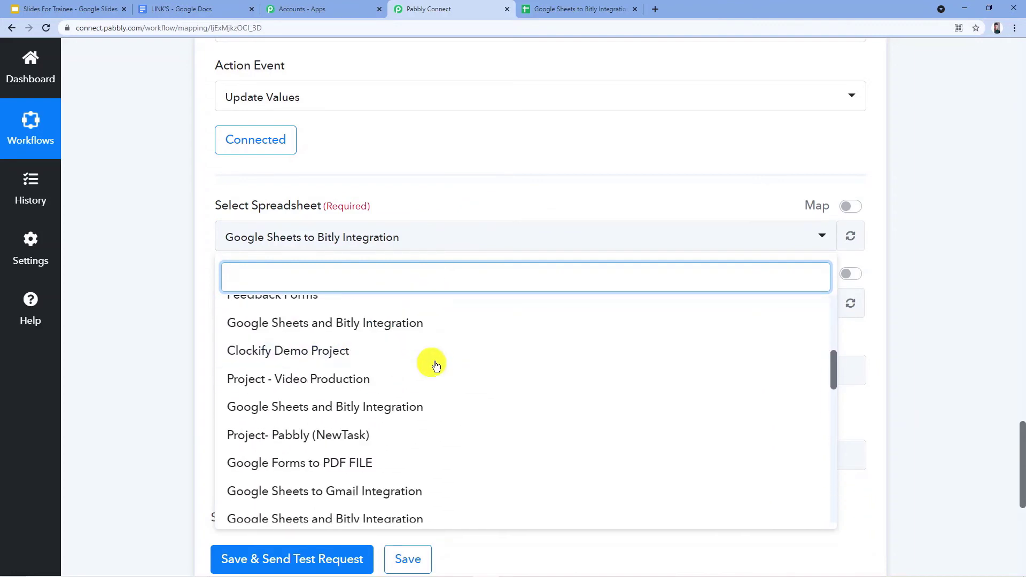
Open the Google Sheets home page in a new browser tab and look through the account's list of spreadsheets.
click(638, 5)
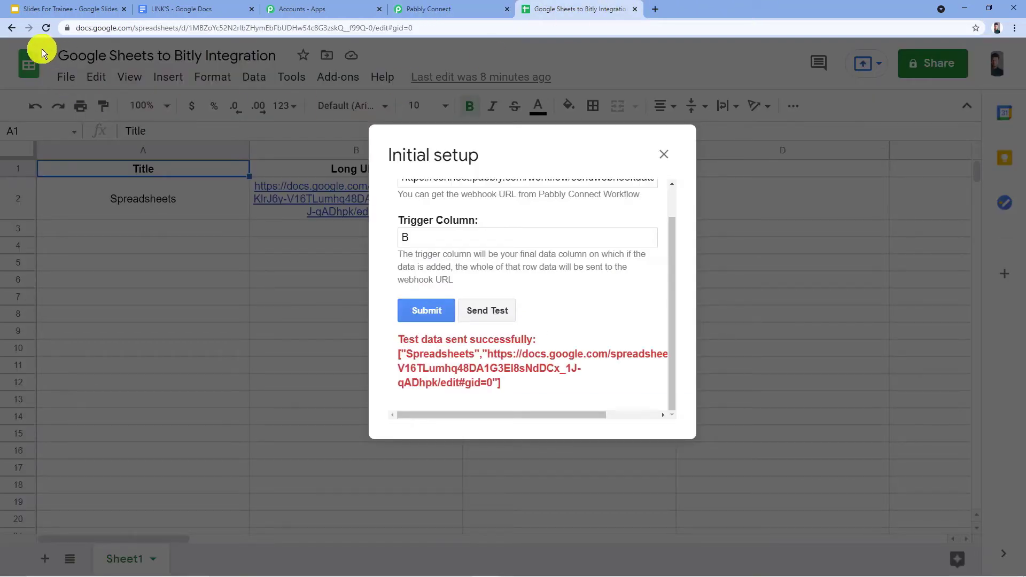
click(654, 9)
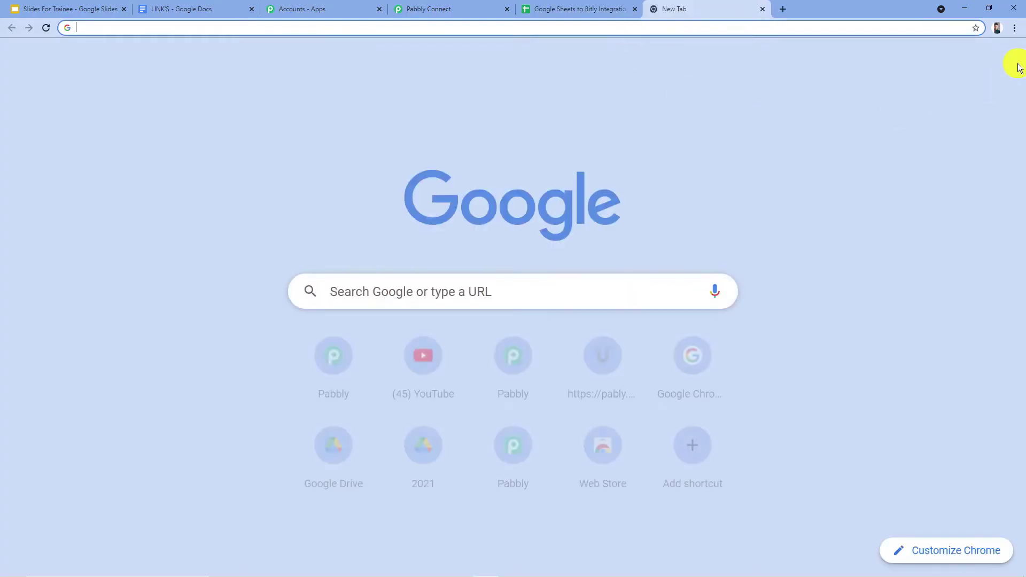
click(960, 67)
scroll(937, 224, down, 5)
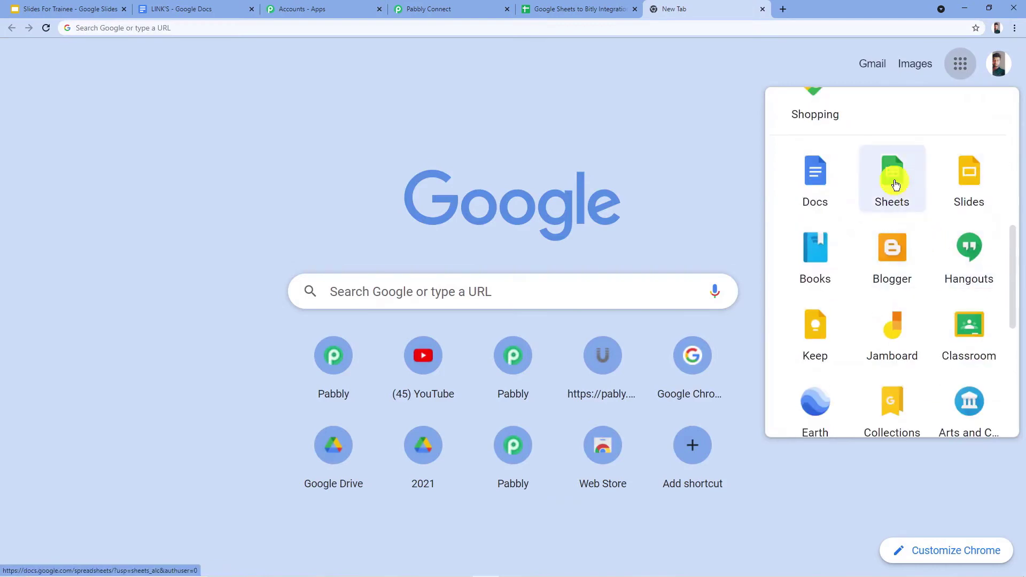
click(879, 176)
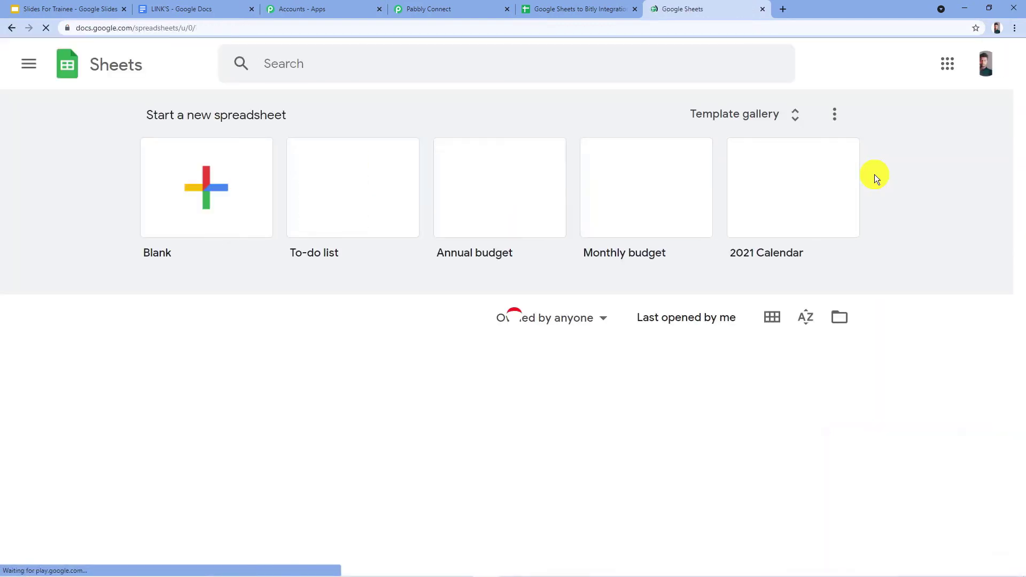
scroll(256, 269, down, 2)
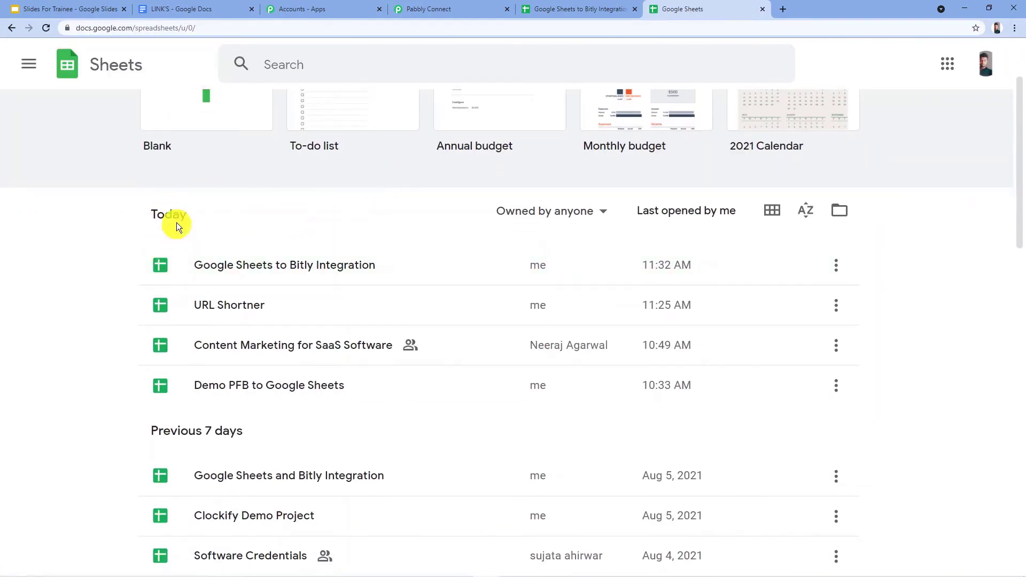
scroll(97, 241, down, 2)
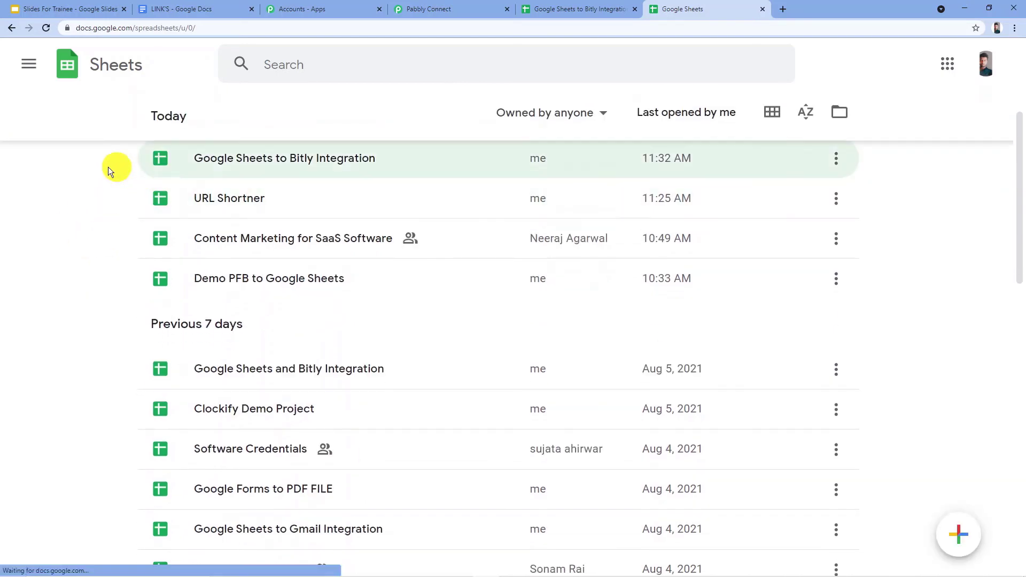
scroll(111, 224, down, 1)
scroll(115, 275, down, 9)
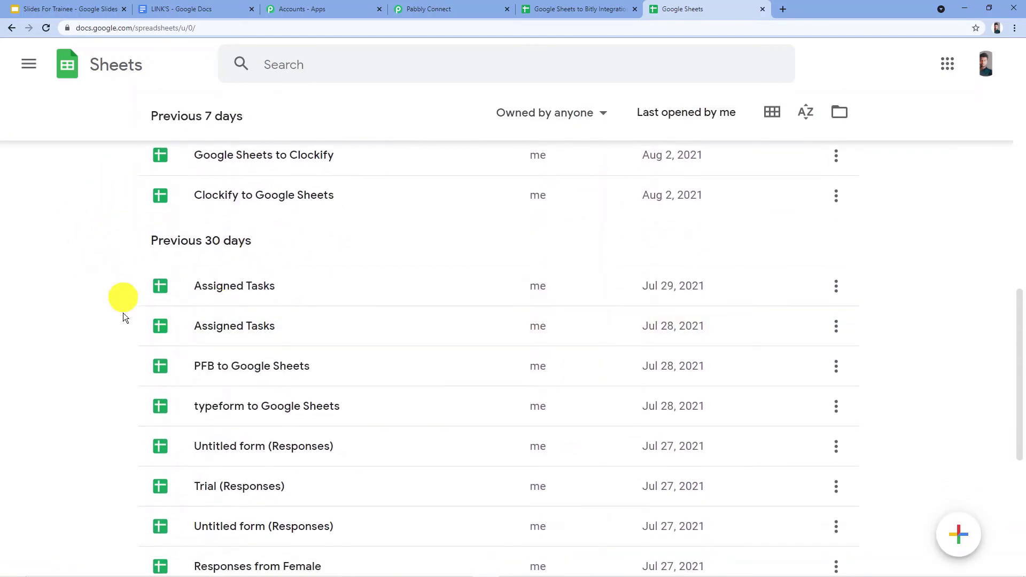
scroll(107, 283, down, 2)
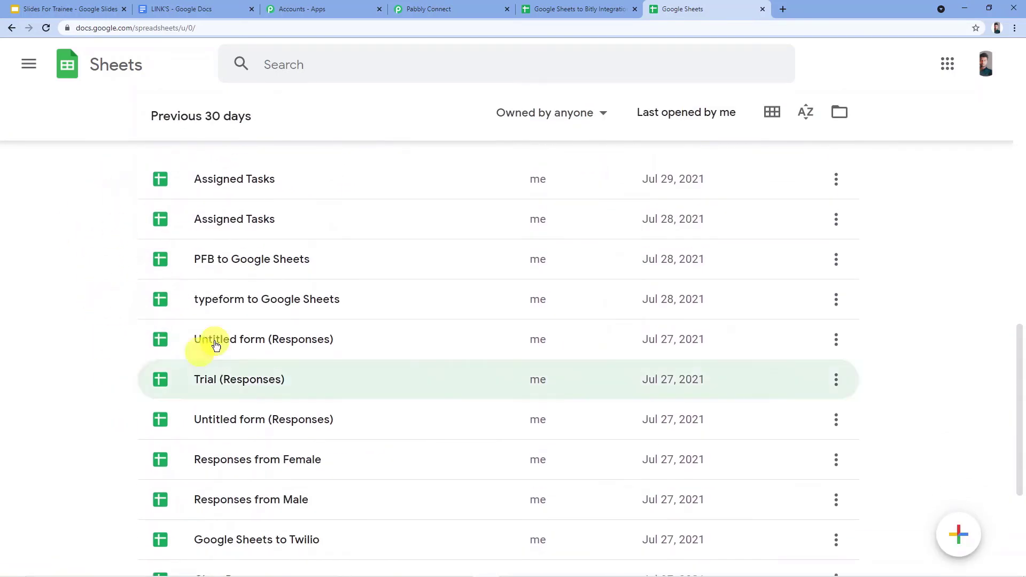
Return to the Pabbly Connect workflow and select the spreadsheet "Google Sheets to Bitly Integration" for the Update Values action.
click(458, 10)
scroll(413, 229, up, 2)
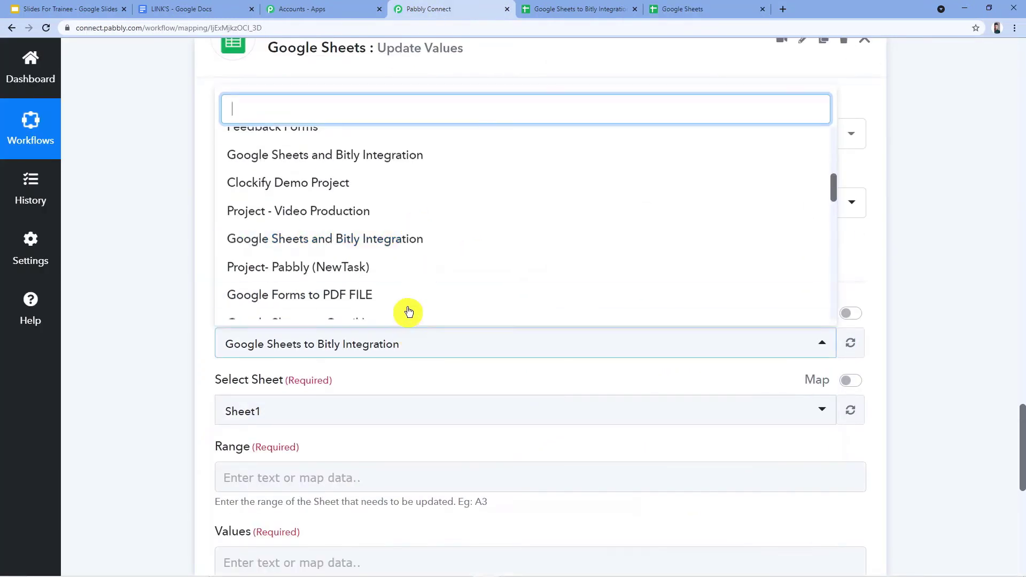
scroll(415, 246, down, 3)
scroll(415, 246, up, 3)
scroll(396, 204, down, 5)
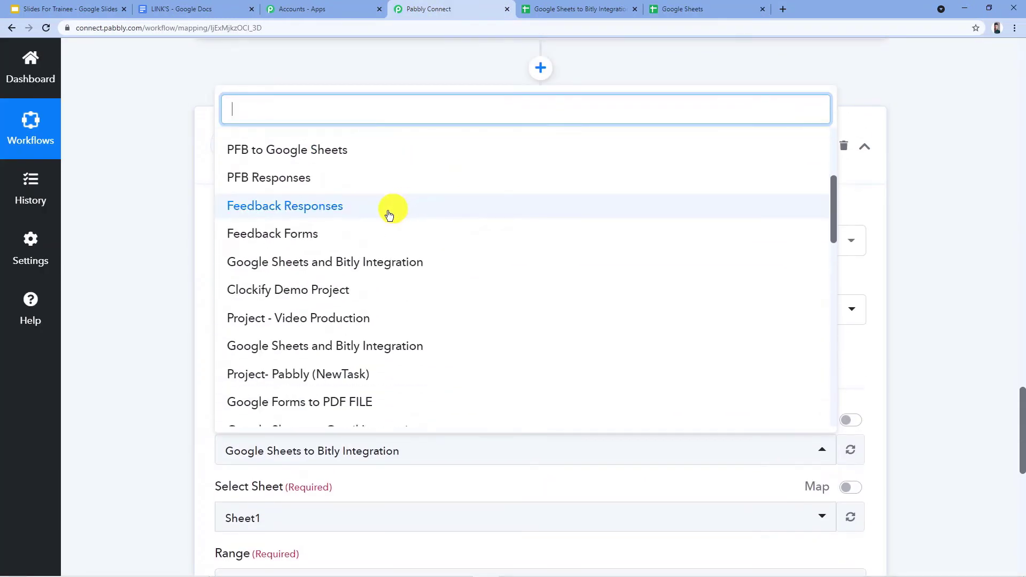
scroll(231, 245, up, 4)
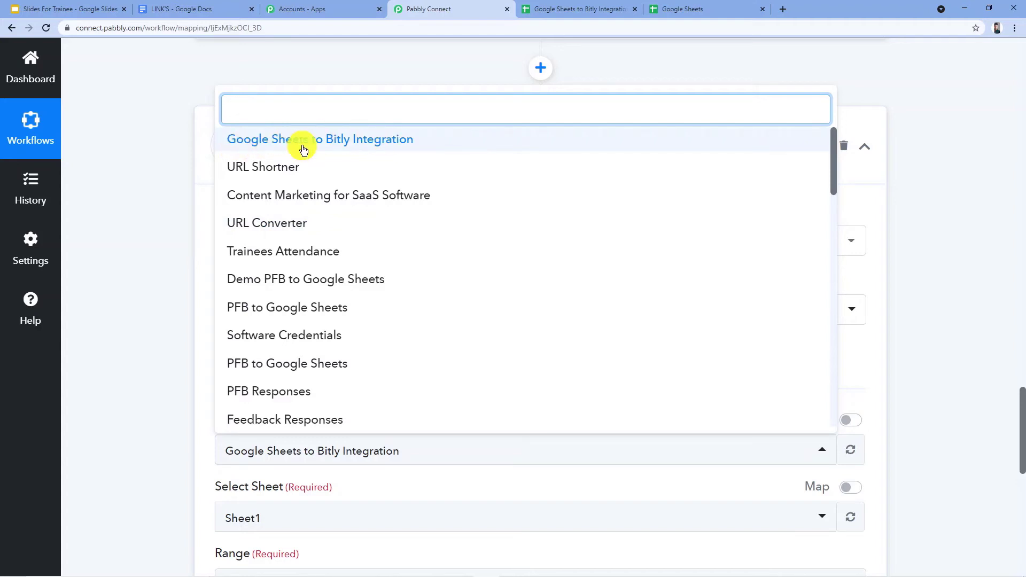
click(374, 141)
scroll(326, 331, down, 2)
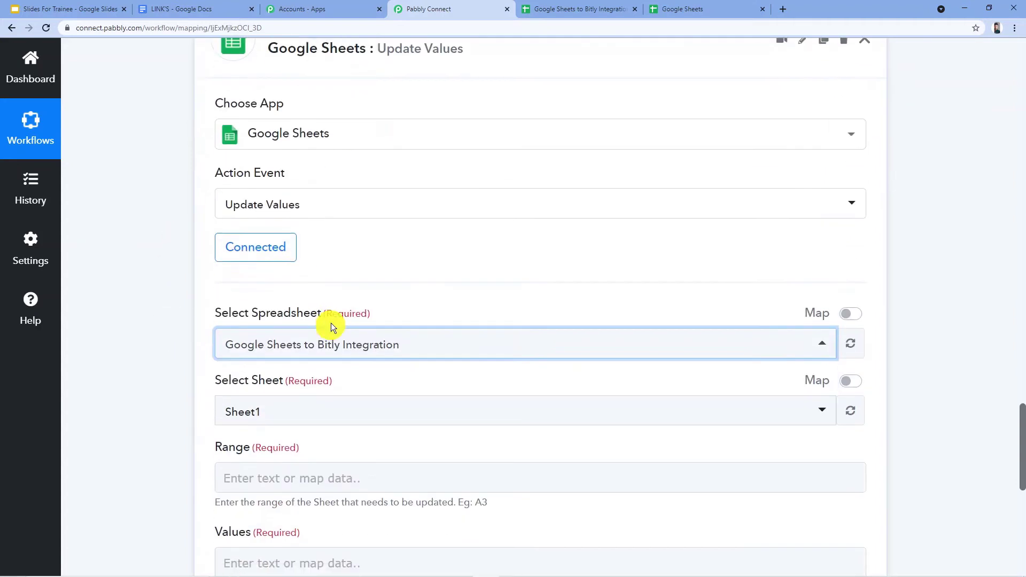
scroll(377, 278, down, 2)
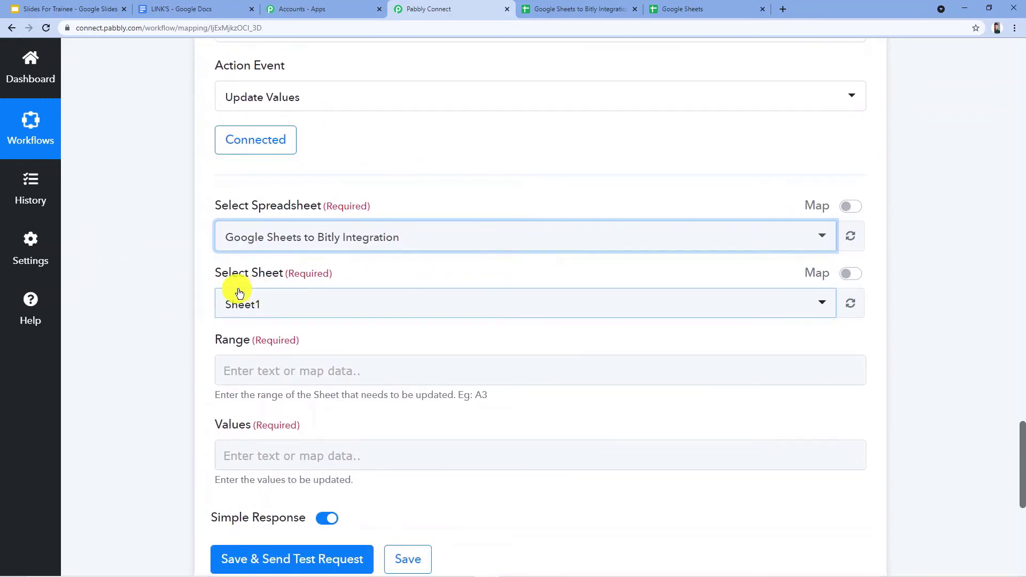
Check the sheet name in the Google Sheets to Bitly Integration spreadsheet and submit its webhook Initial setup with trigger column B.
click(586, 8)
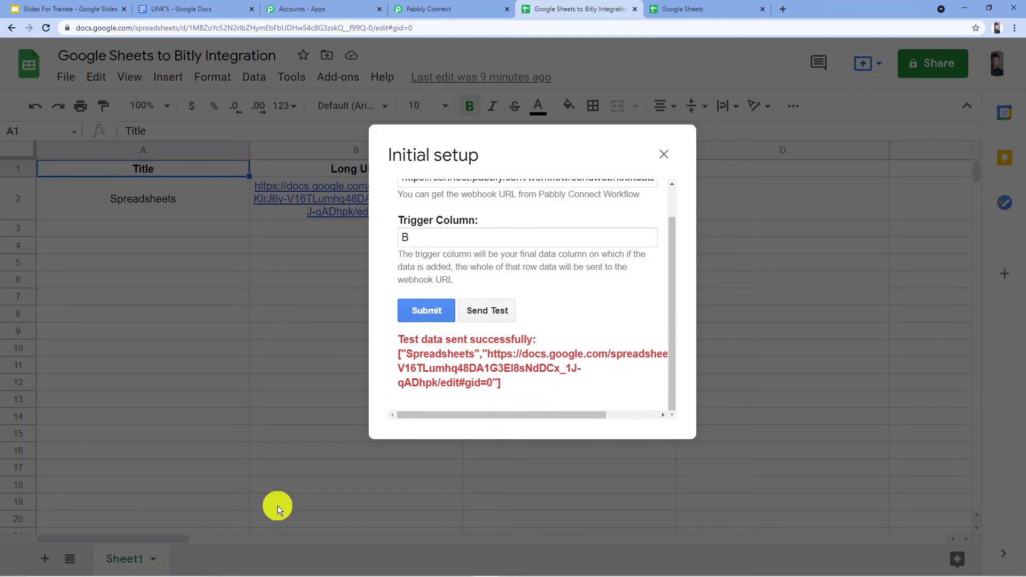
click(439, 9)
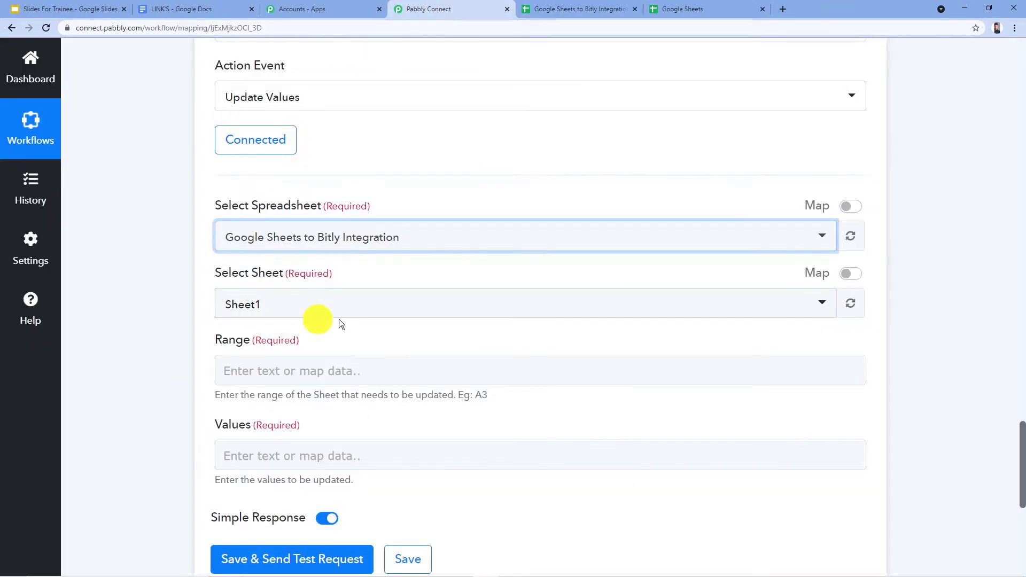
scroll(345, 319, down, 2)
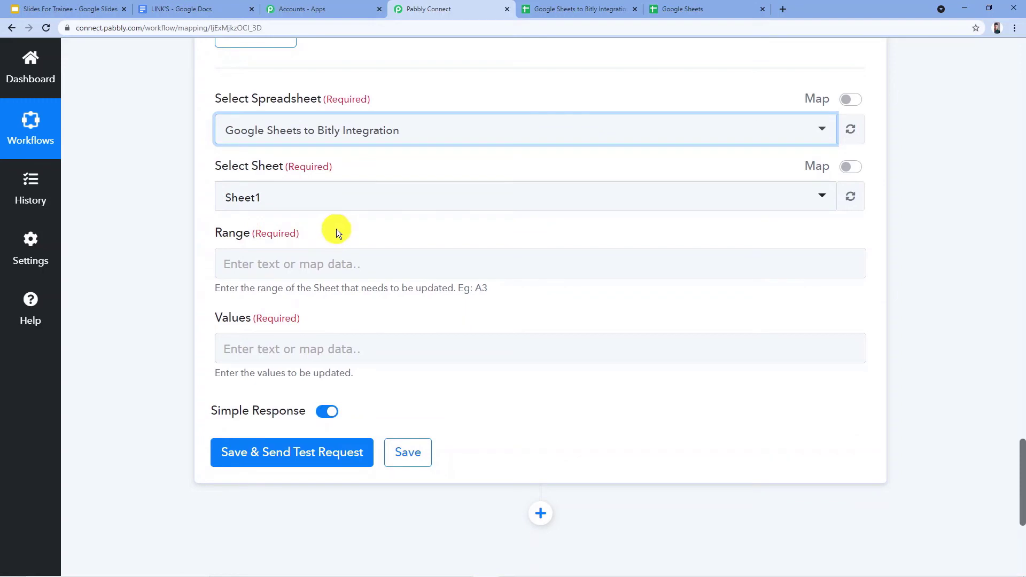
click(274, 269)
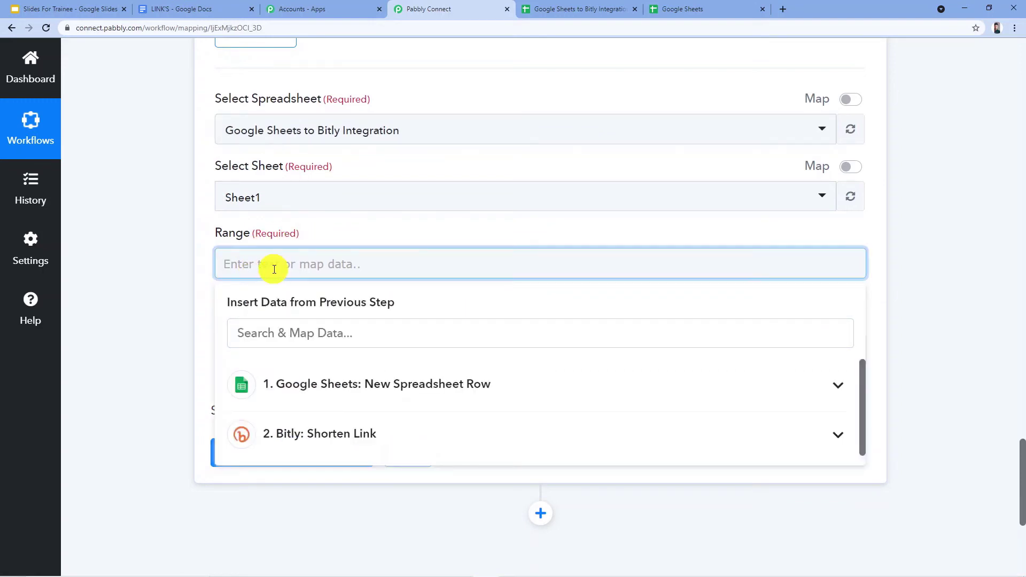
click(615, 9)
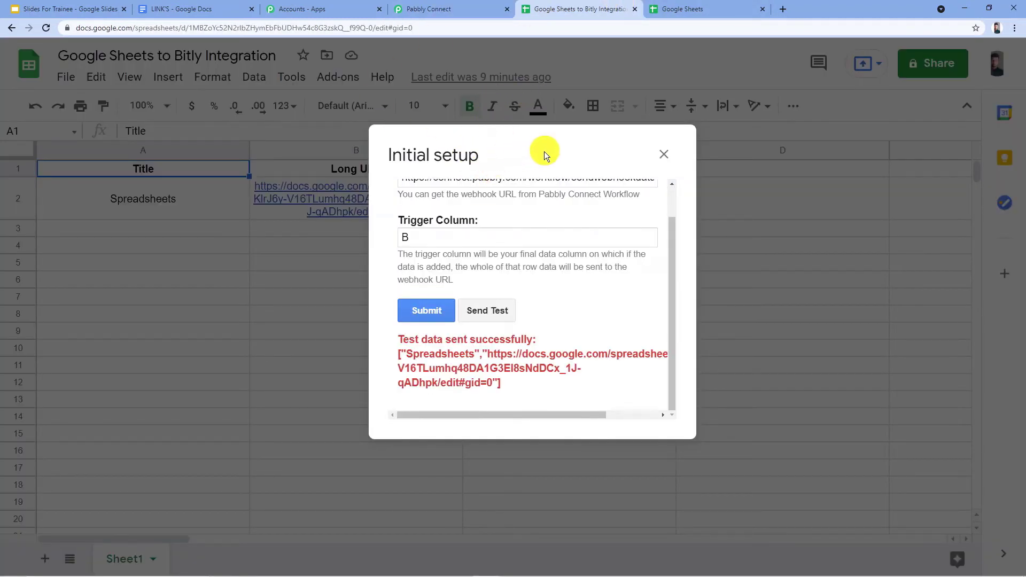
click(434, 313)
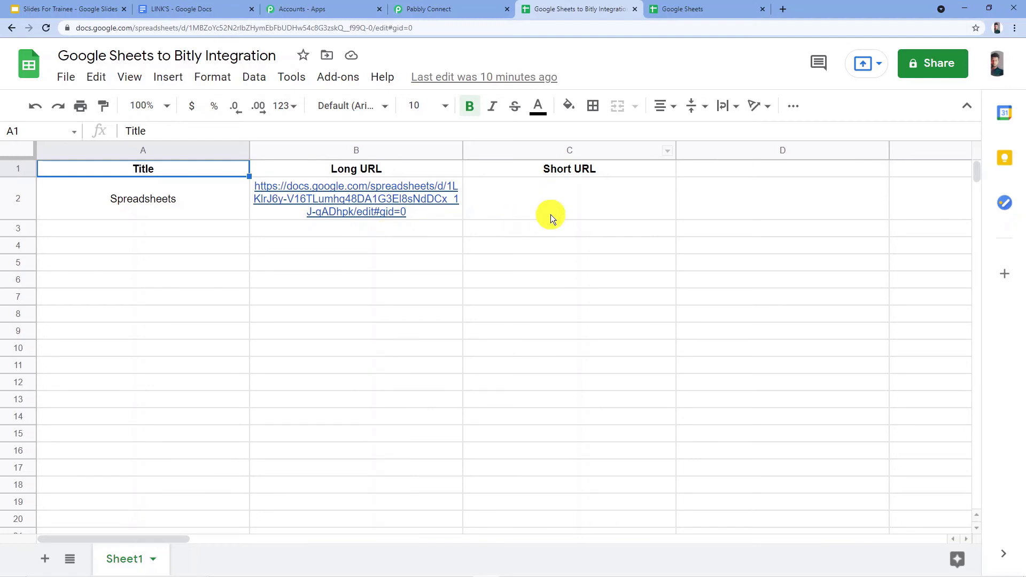
Enter C as the column letter in the Update Values action's Range and check the RowIndex entry in the trigger's response.
click(460, 9)
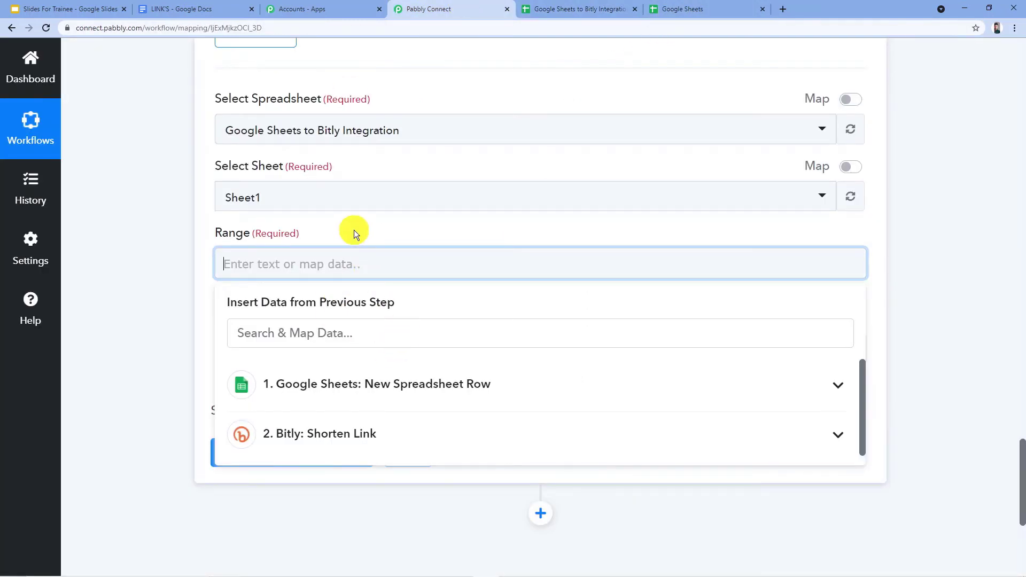
text(C)
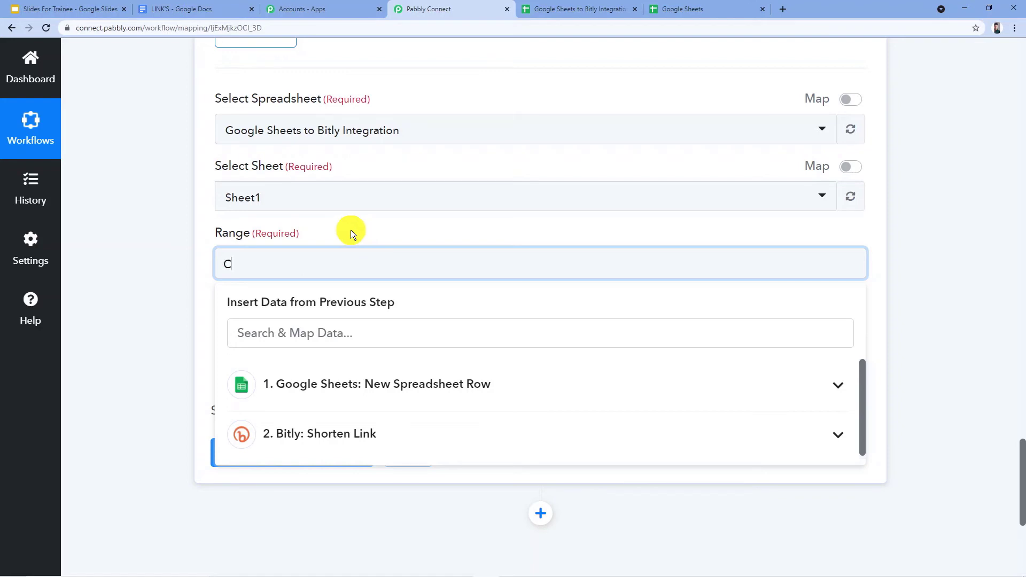
scroll(490, 246, up, 15)
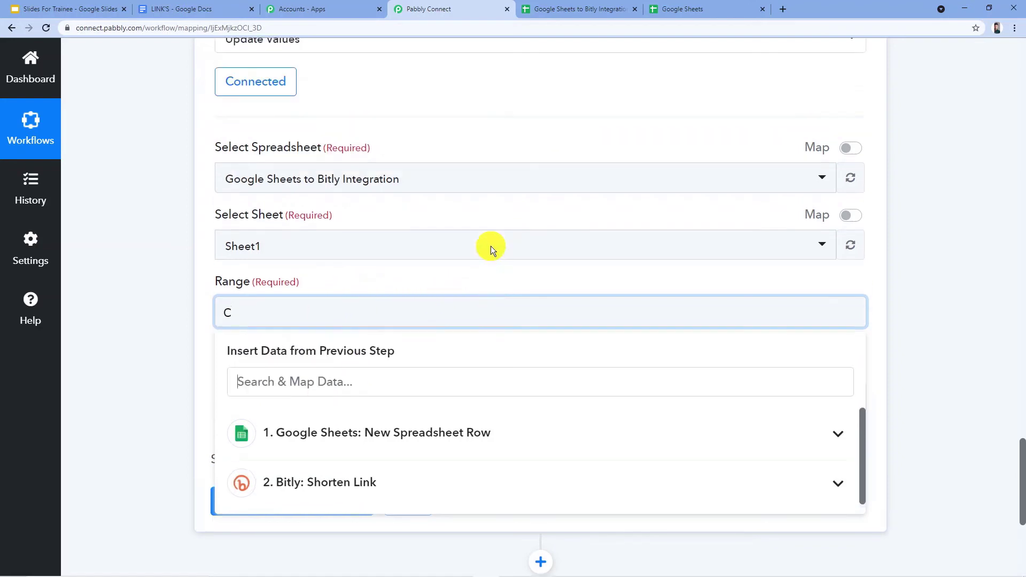
scroll(538, 255, up, 10)
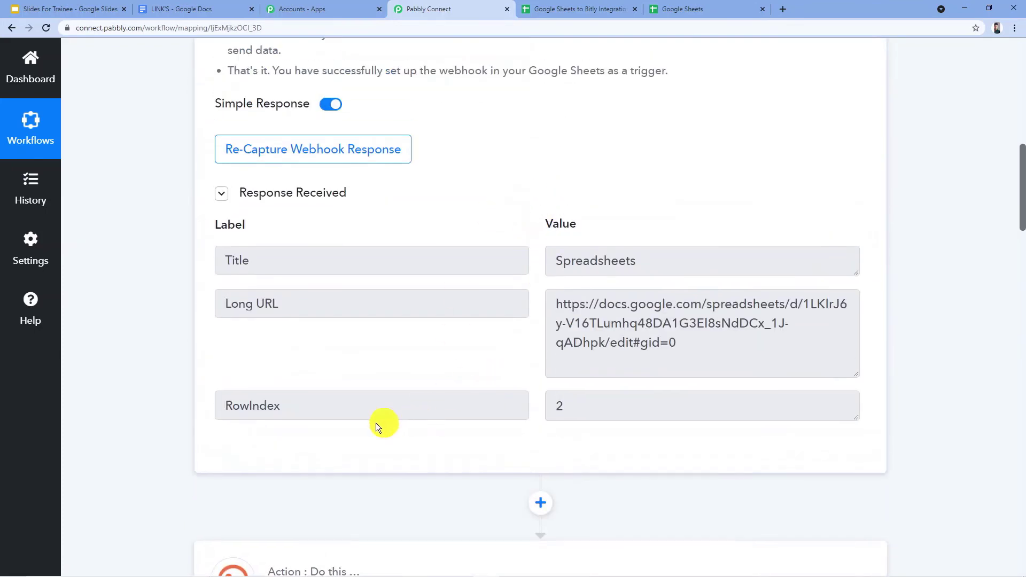
drag(321, 405, 204, 406)
click(367, 351)
drag(615, 409, 360, 410)
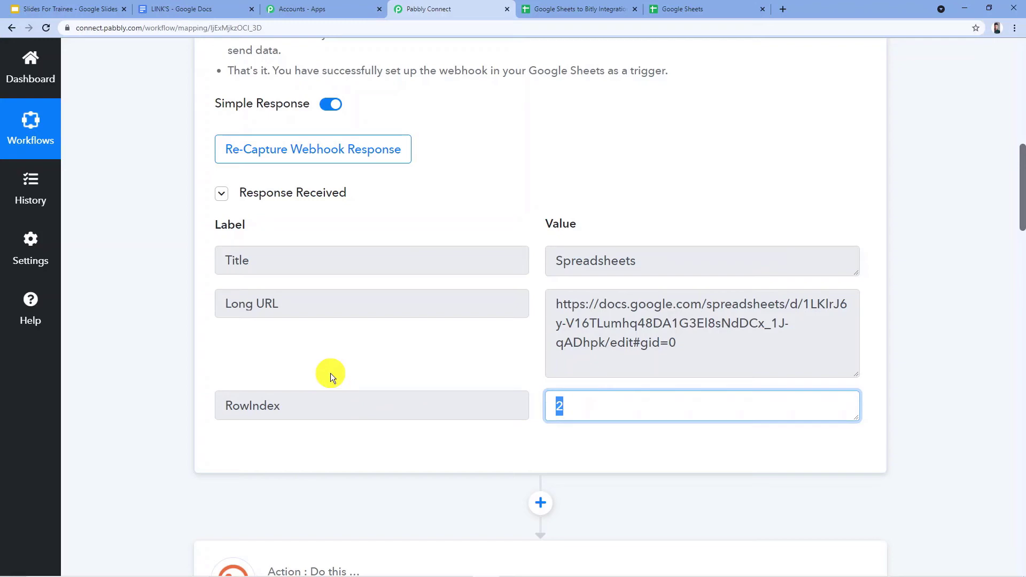
Append the RowIndex value from the New Spreadsheet Row trigger directly after the C in the Range.
scroll(531, 316, down, 10)
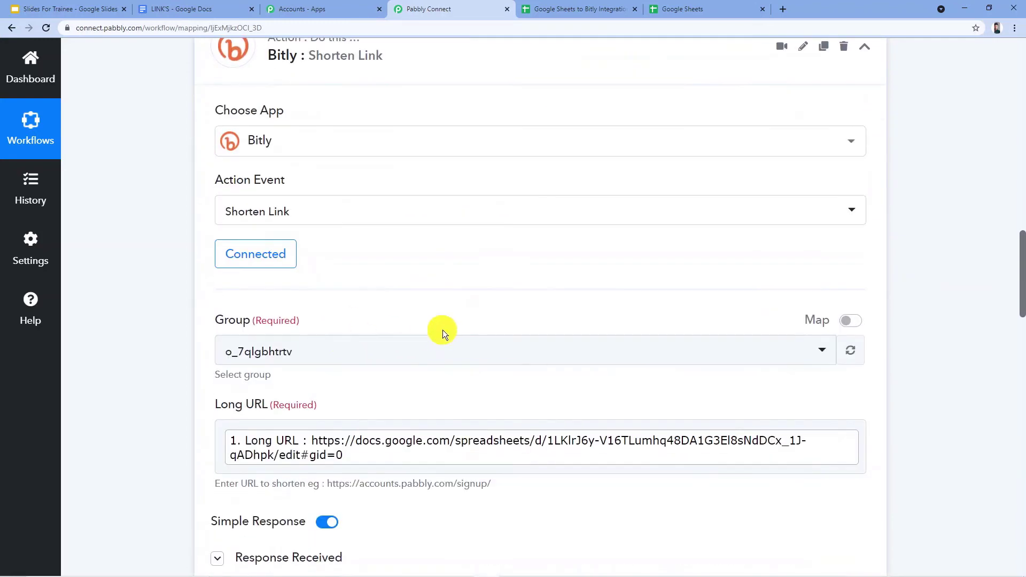
scroll(442, 331, down, 15)
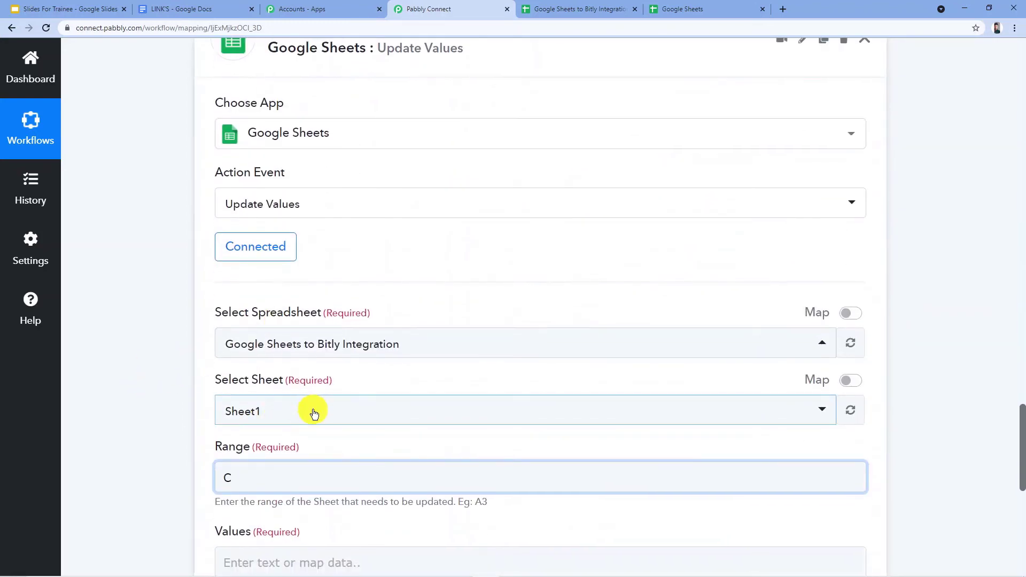
click(271, 476)
scroll(270, 439, down, 4)
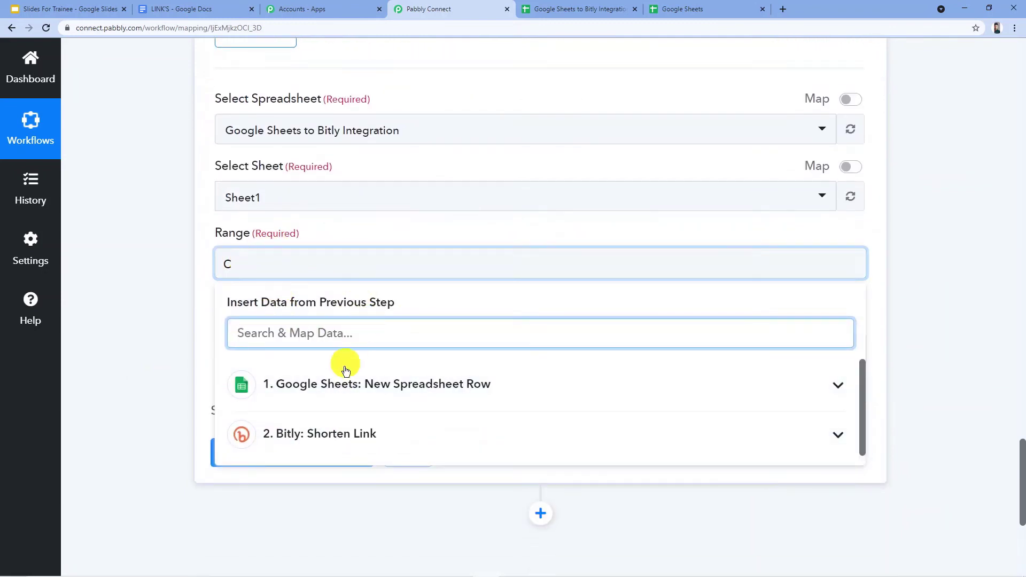
click(394, 386)
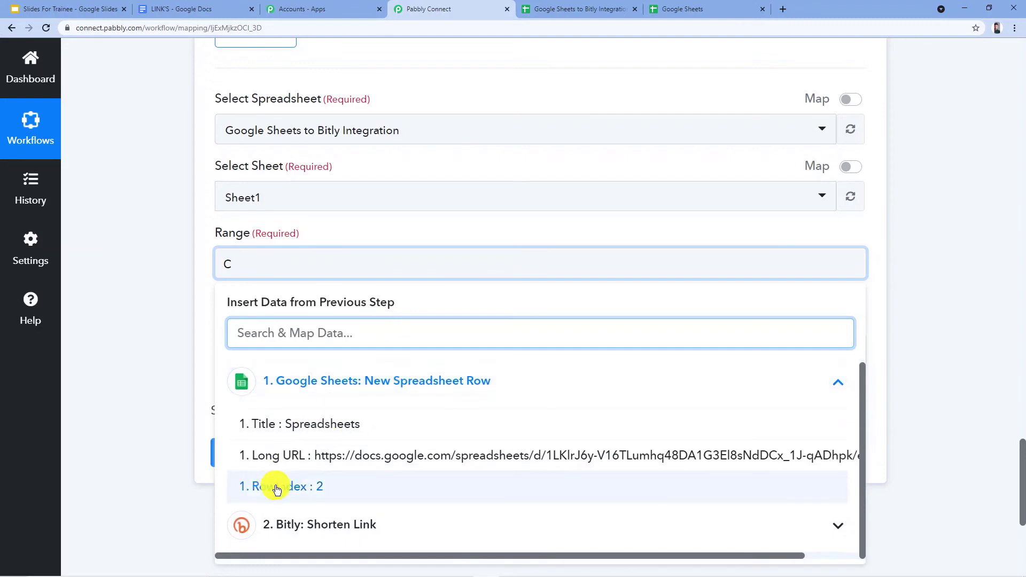
click(321, 485)
click(348, 229)
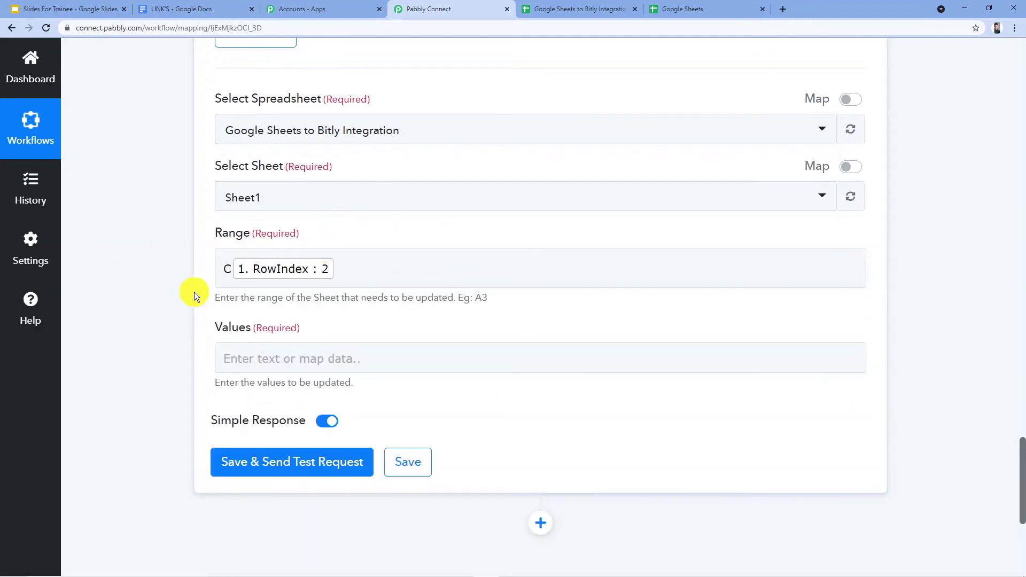
Compare the mapped Range with the spreadsheet's Short URL column and the RowIndex in the trigger's response.
click(234, 281)
click(588, 9)
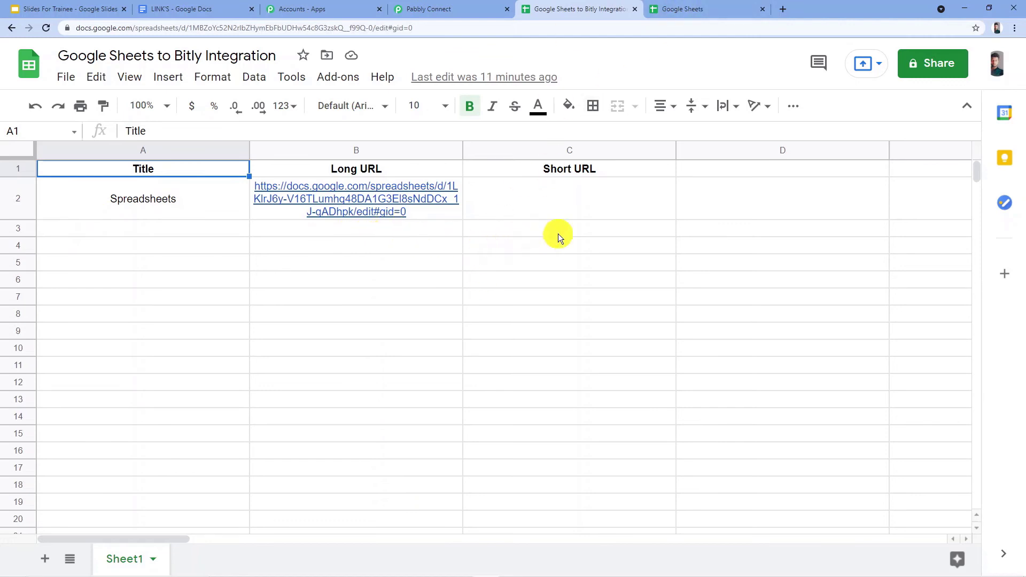
click(481, 9)
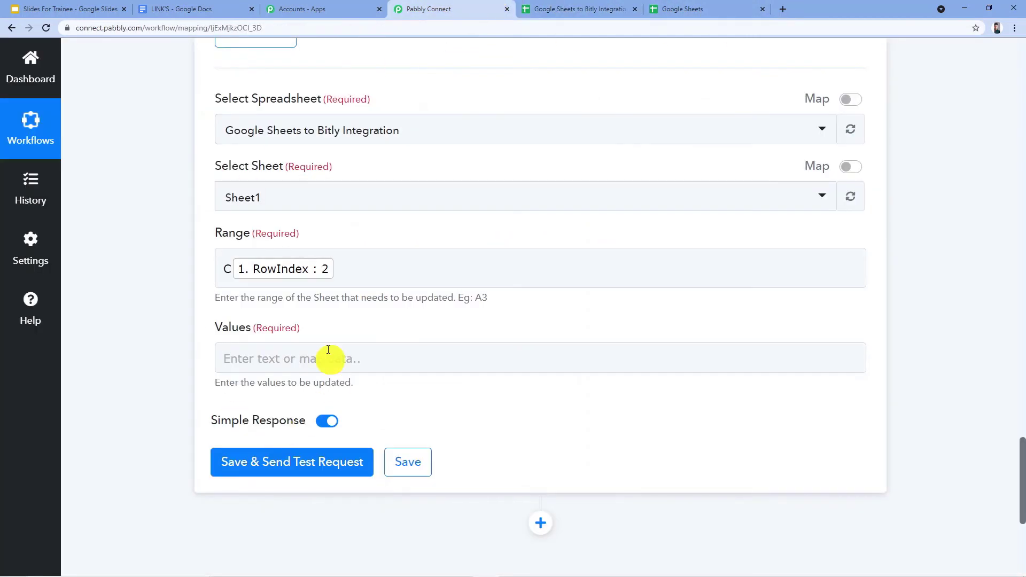
click(410, 262)
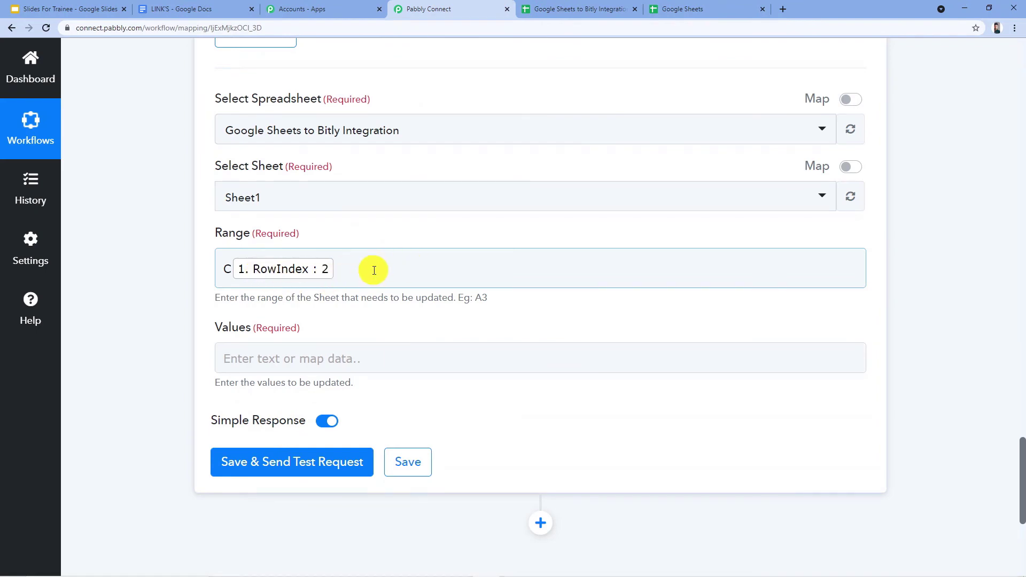
scroll(397, 266, up, 20)
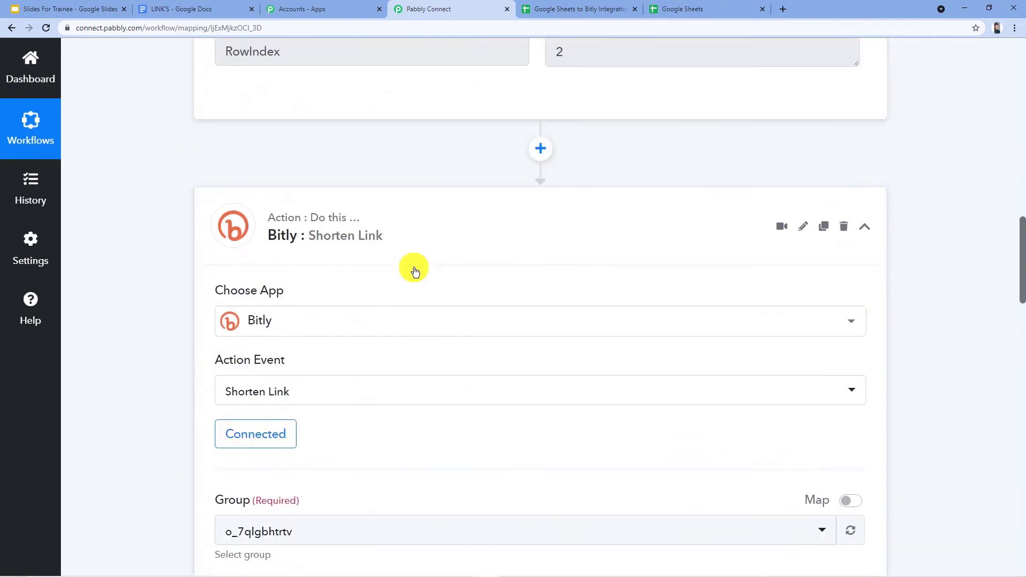
scroll(415, 271, up, 7)
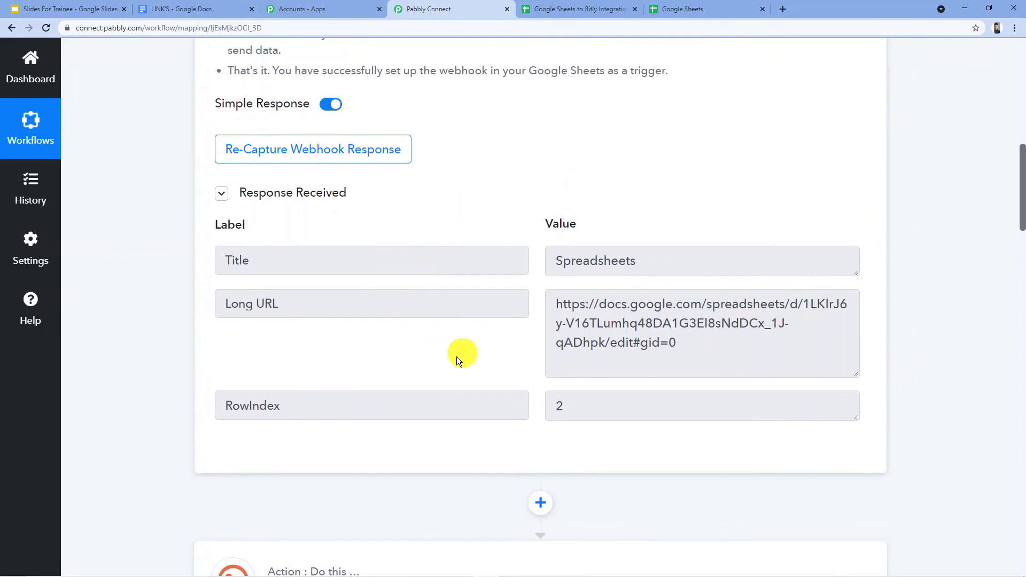
drag(588, 399, 438, 399)
click(464, 348)
scroll(463, 349, down, 12)
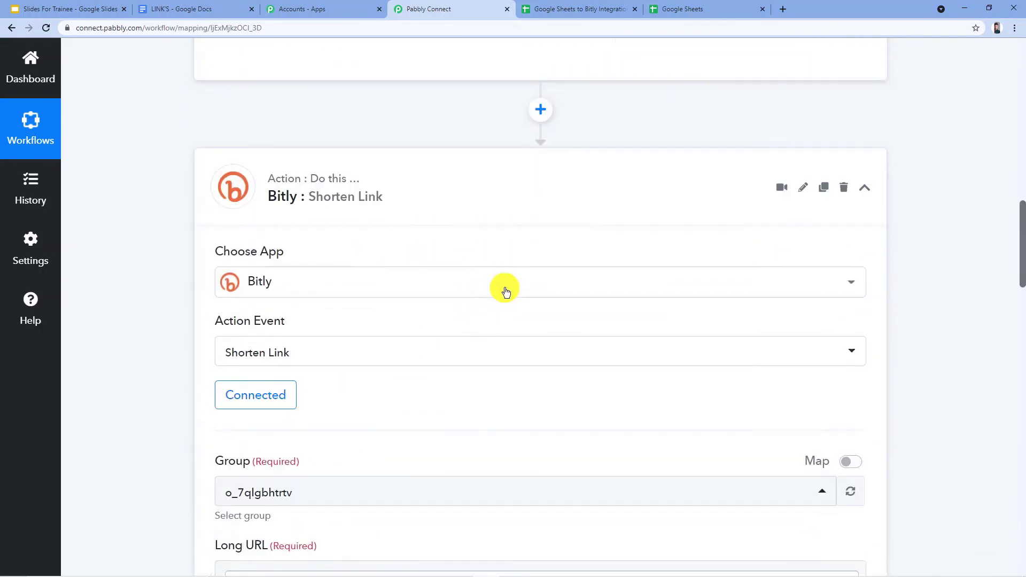
scroll(294, 300, down, 20)
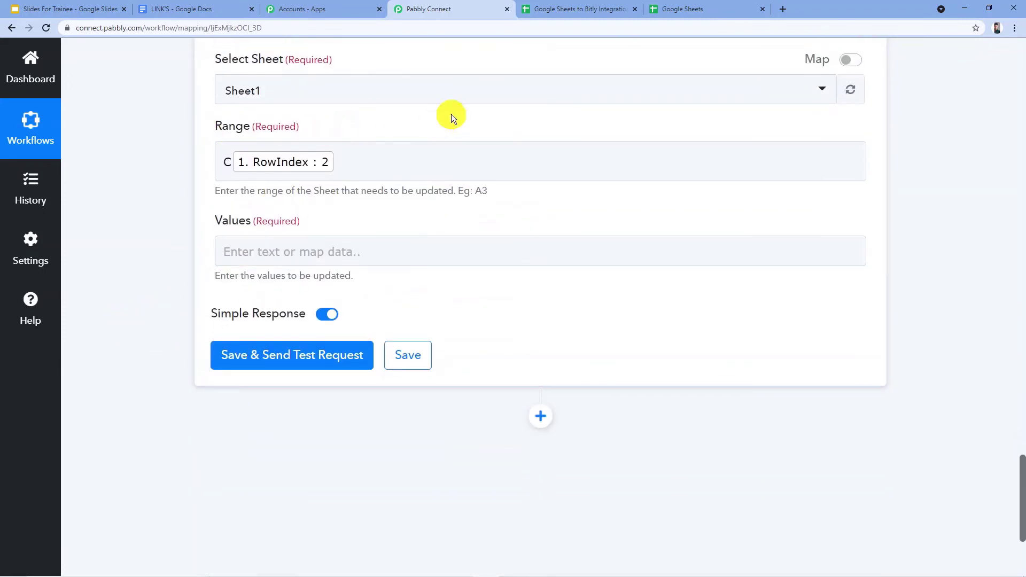
Enter an empty pair of double quotation marks as the Values of the Update Values action.
click(291, 252)
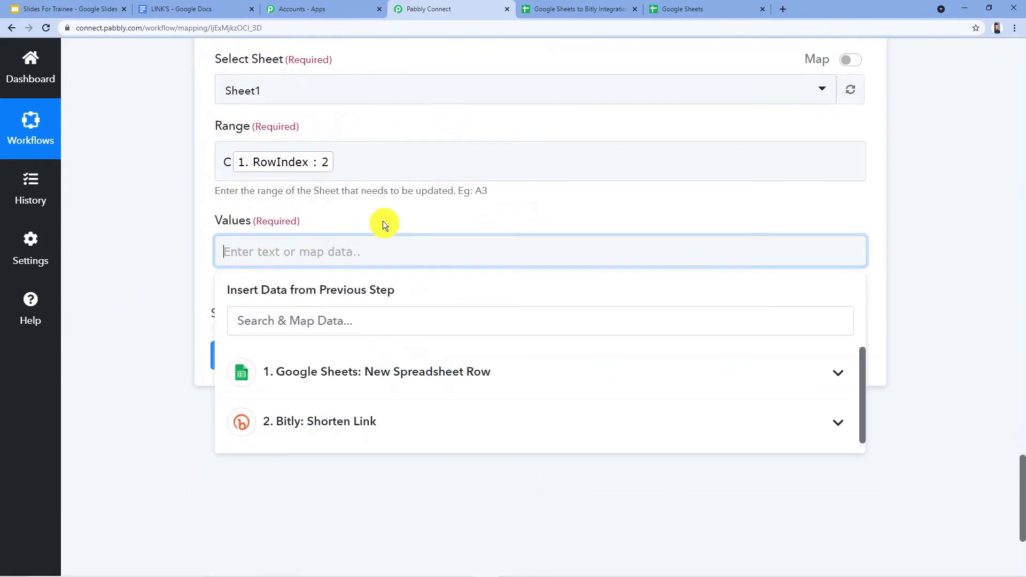
click(342, 216)
click(288, 253)
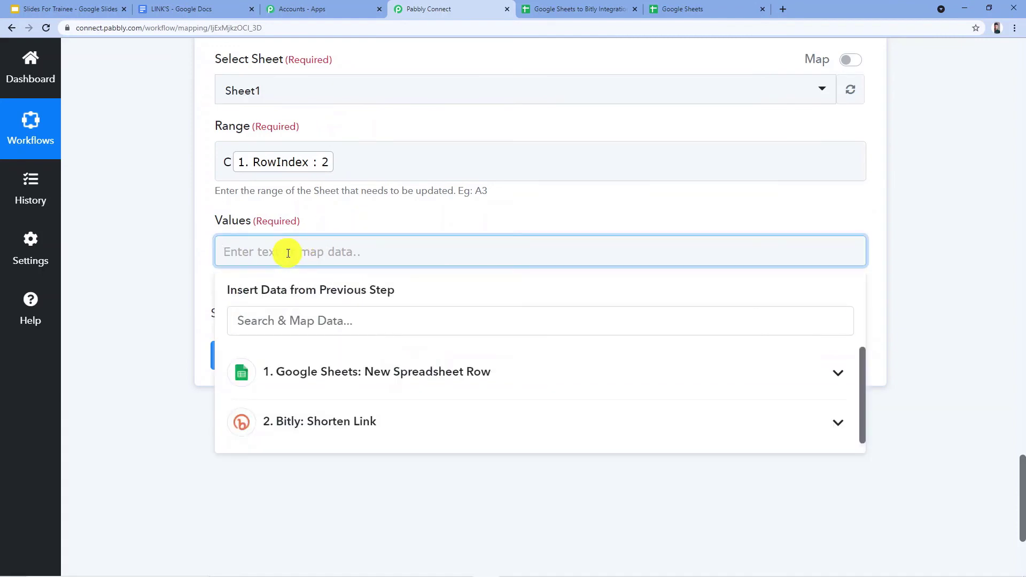
text("")
click(445, 218)
Examine the Link entry and its shortened URL in the Bitly Shorten Link action's response.
scroll(502, 284, up, 8)
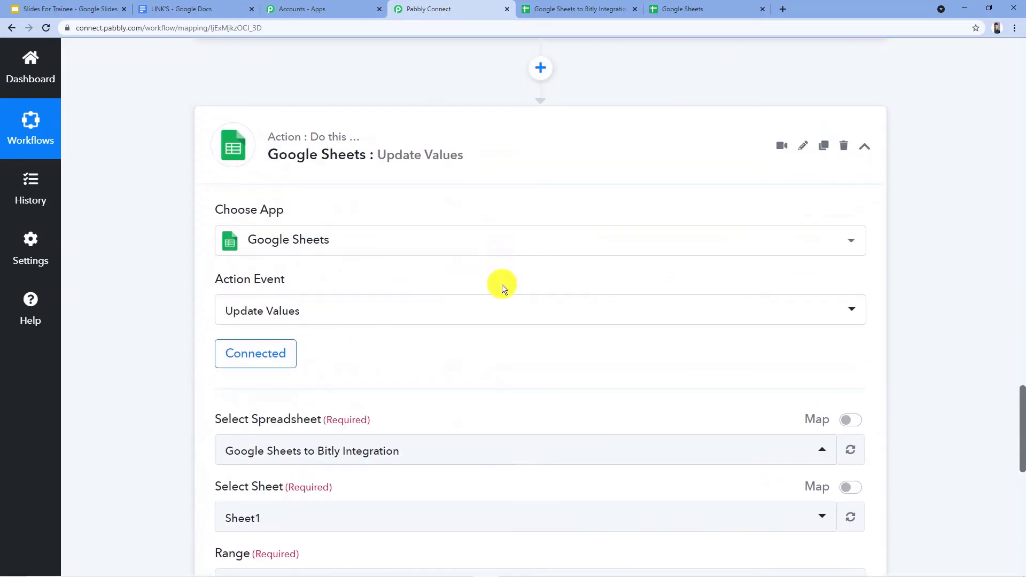
scroll(503, 288, up, 9)
drag(685, 285, 543, 296)
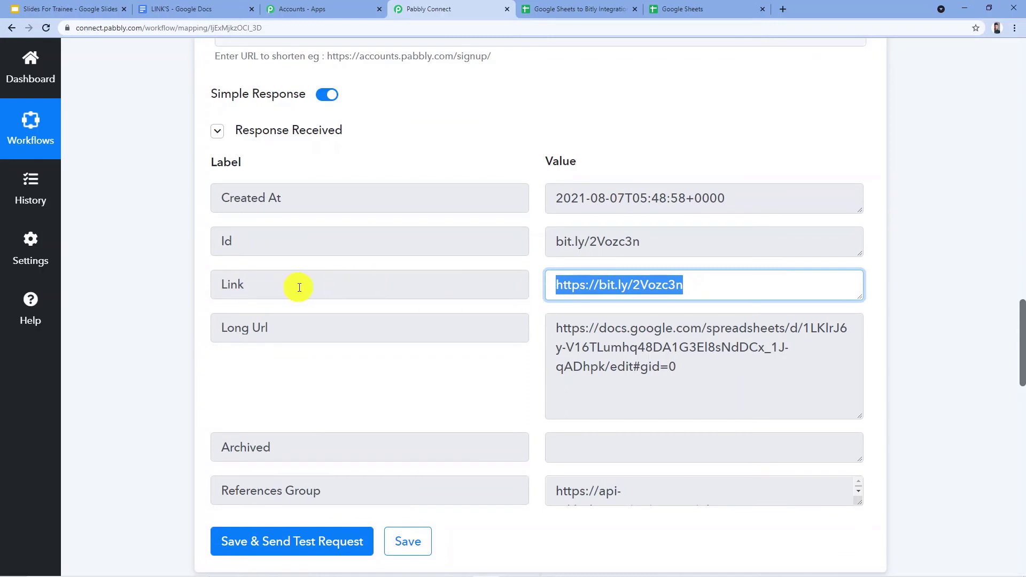
double_click(266, 287)
click(684, 284)
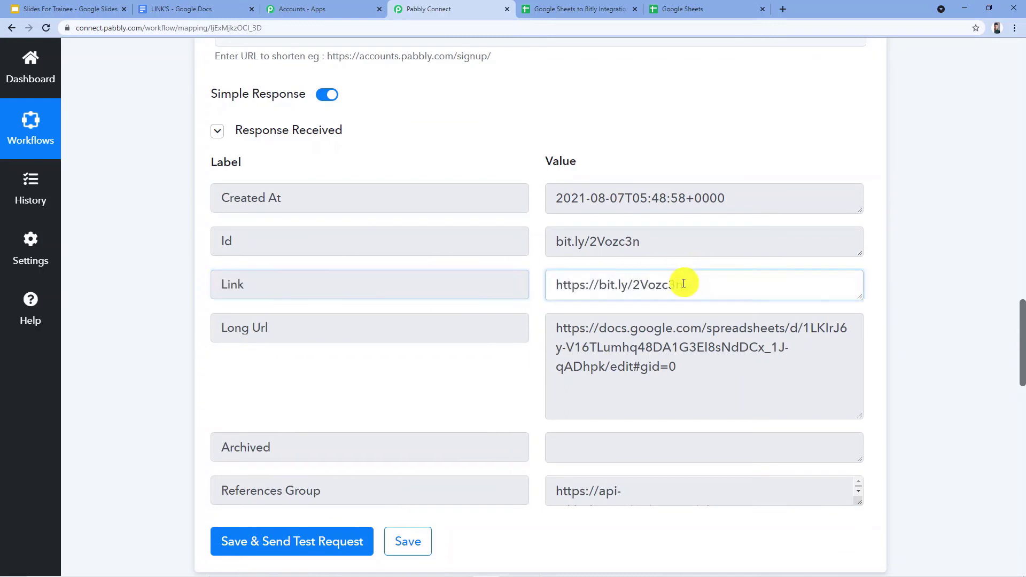
drag(684, 284, 500, 287)
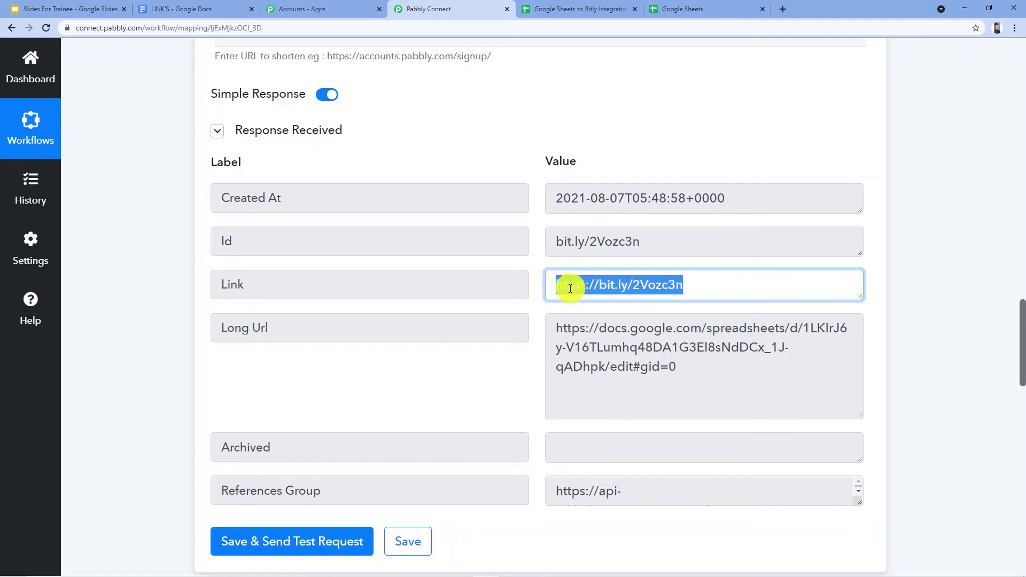
scroll(628, 285, down, 14)
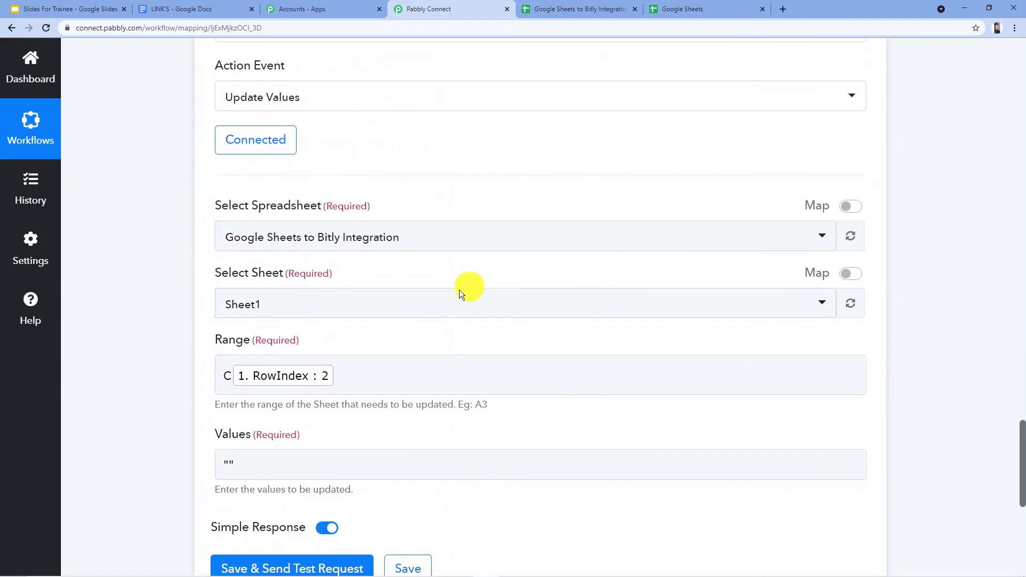
Map the Link value from the Bitly Shorten Link step between the double quotation marks in Values.
scroll(460, 289, down, 2)
click(246, 357)
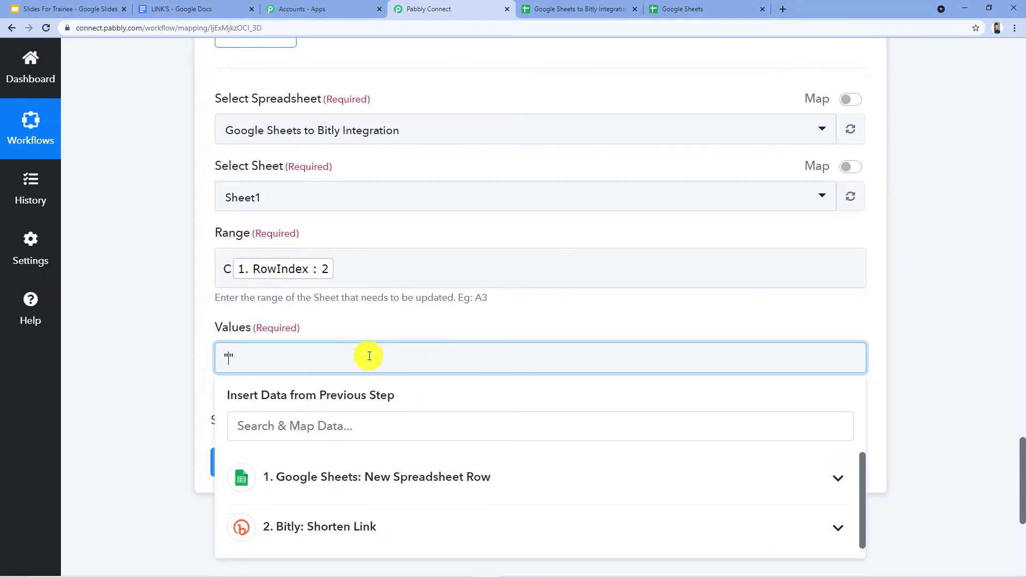
scroll(369, 353, down, 2)
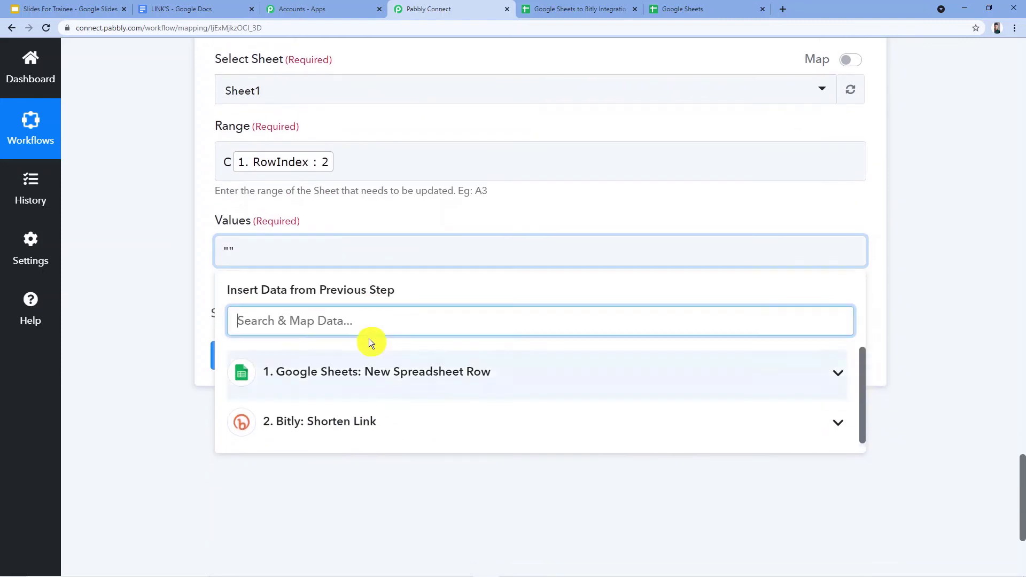
click(374, 425)
scroll(339, 419, down, 2)
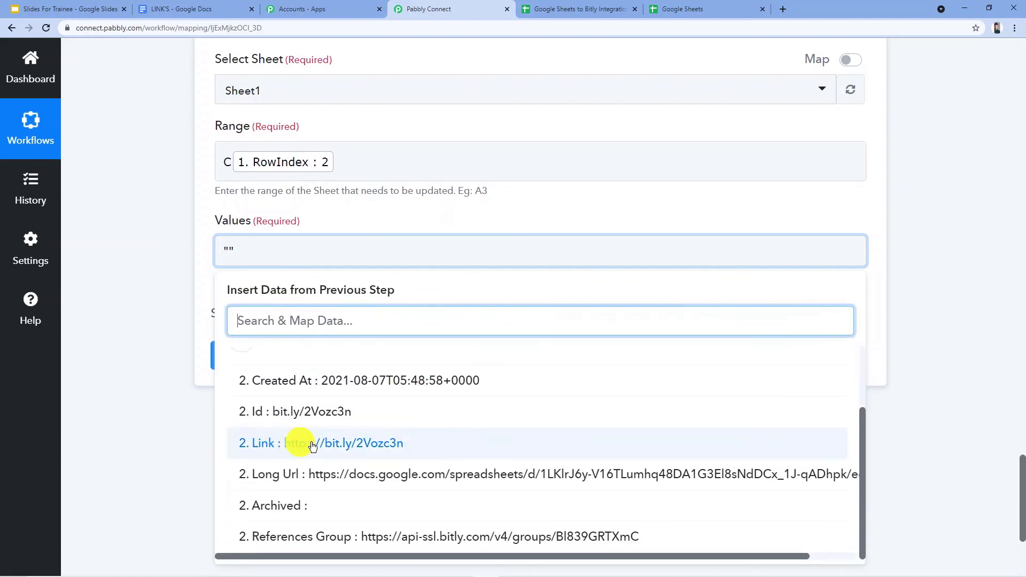
click(403, 445)
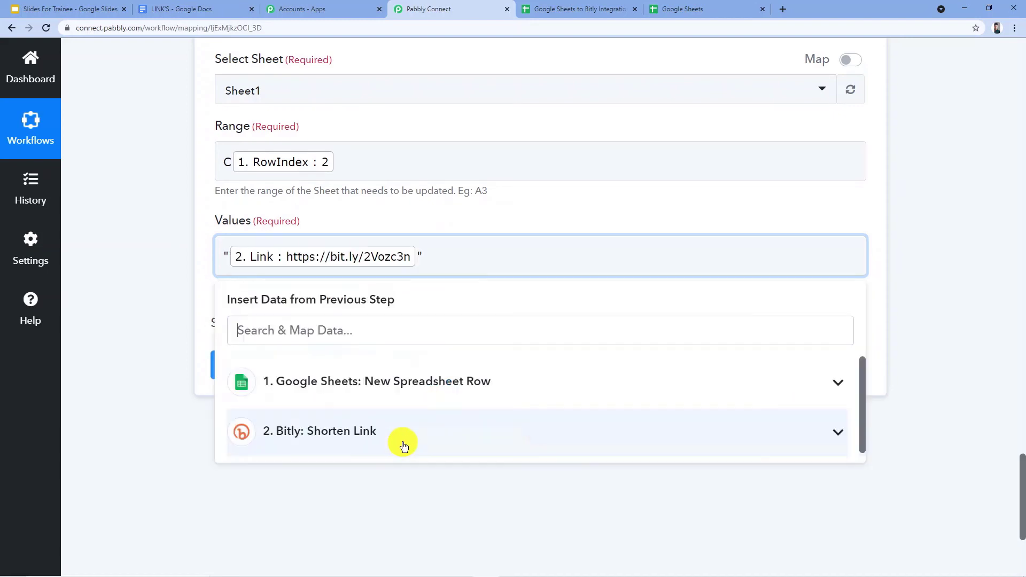
click(139, 318)
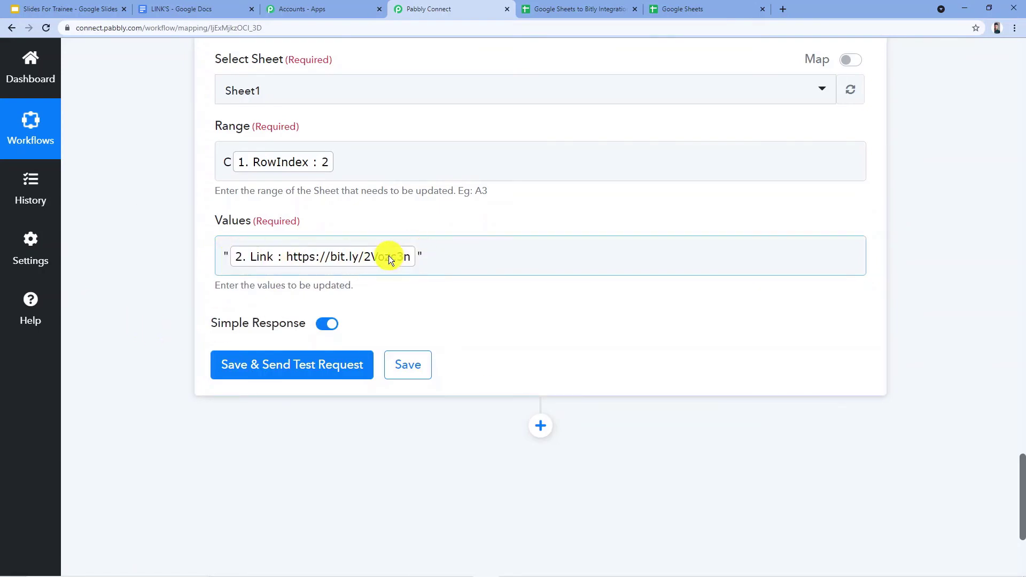
click(411, 298)
Save the Update Values action and send its test request.
scroll(411, 297, up, 4)
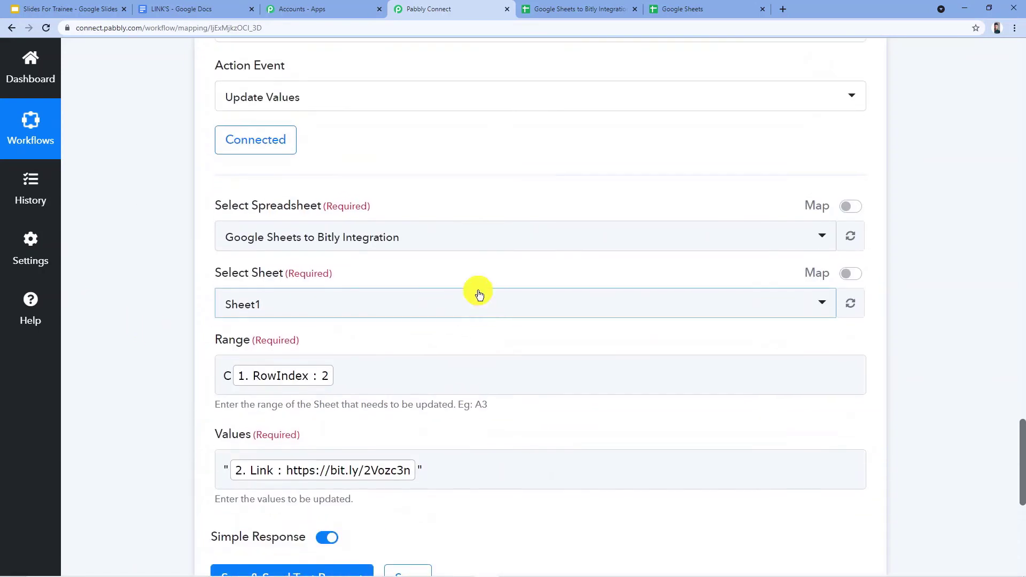
scroll(470, 289, up, 2)
scroll(431, 227, down, 2)
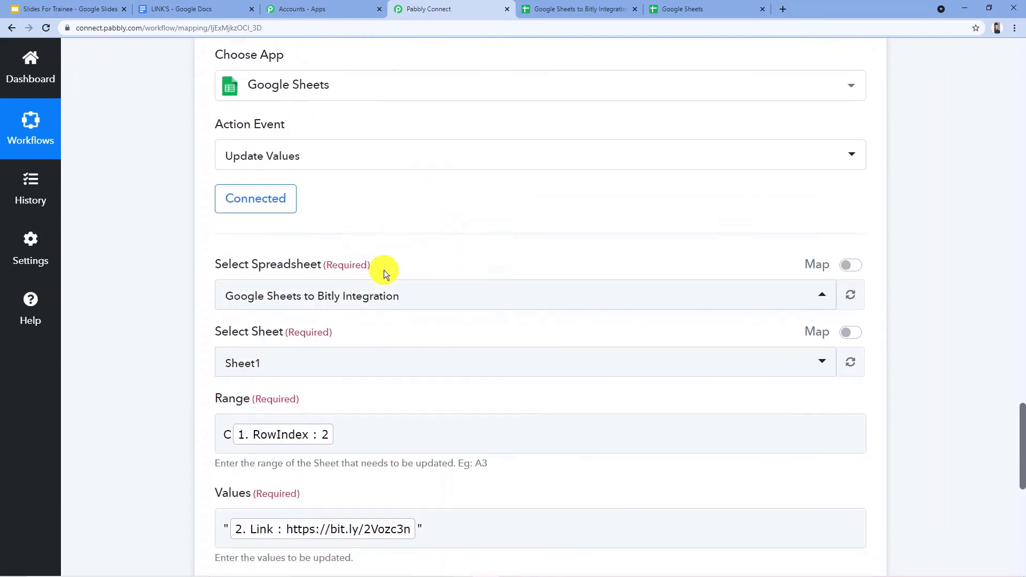
scroll(424, 256, down, 4)
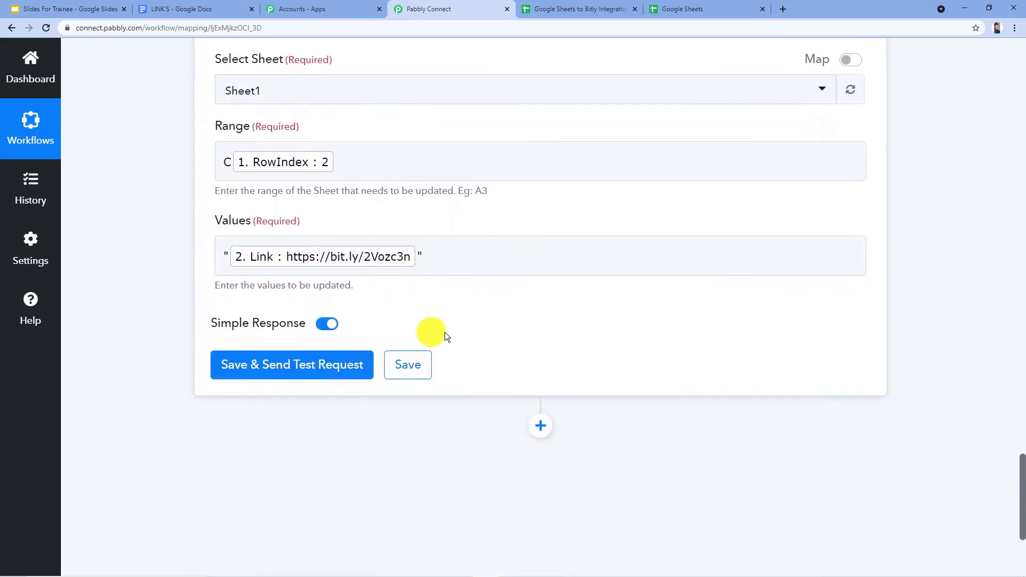
click(300, 374)
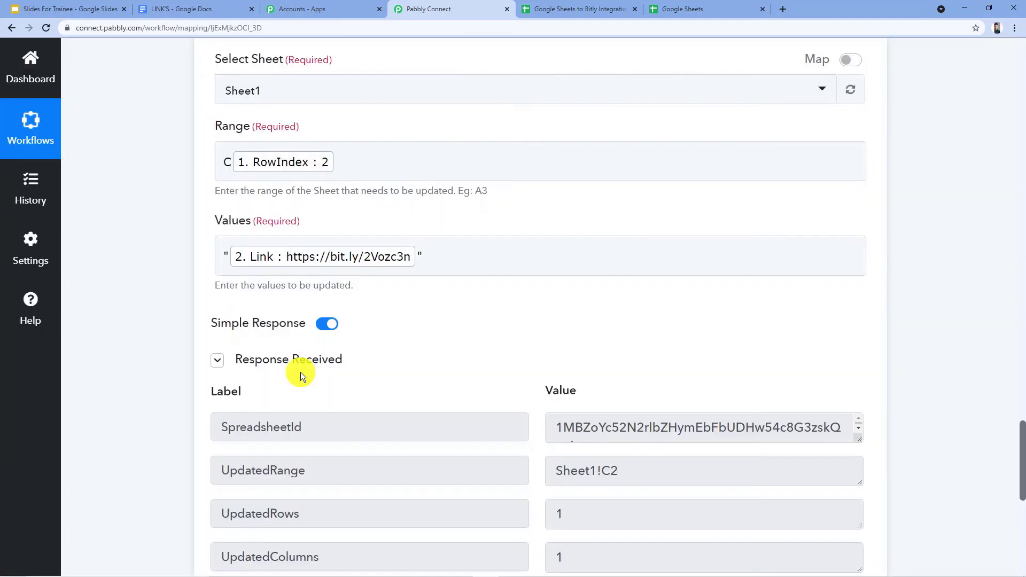
scroll(441, 352, down, 2)
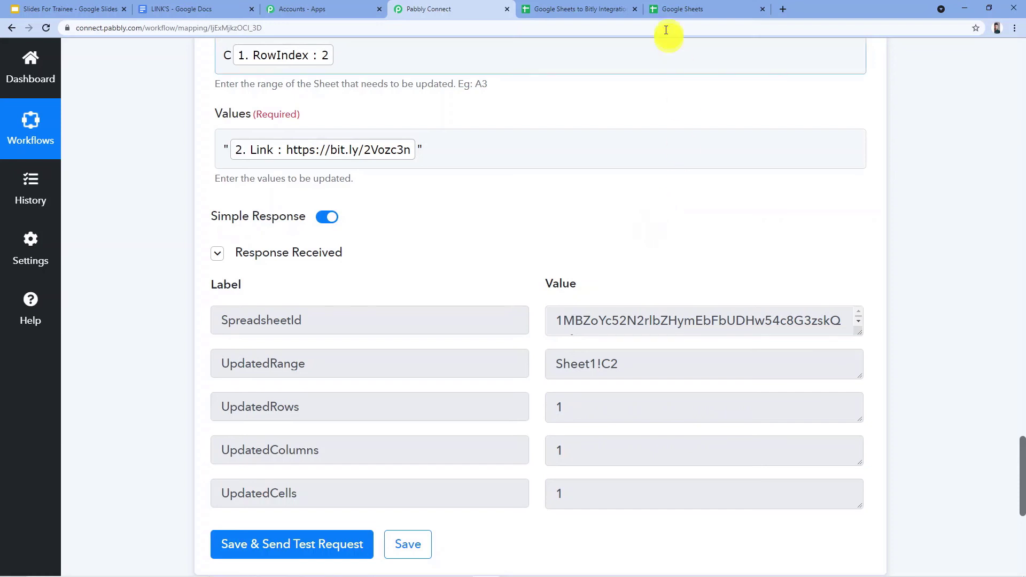
Check the Short URL cell of the Spreadsheets row in the Google Sheets to Bitly Integration spreadsheet.
click(600, 9)
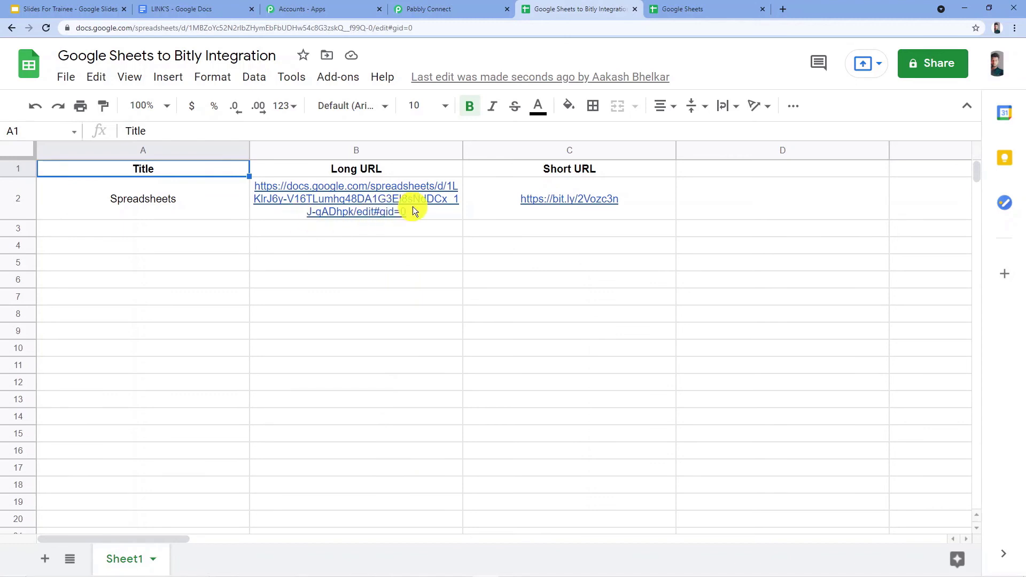
mouse_move(432, 212)
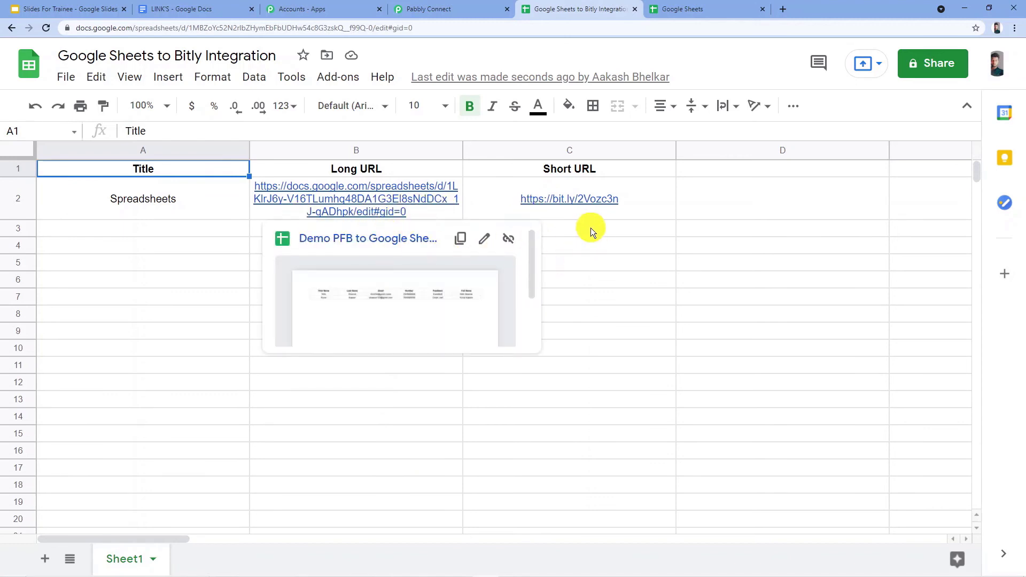
click(649, 198)
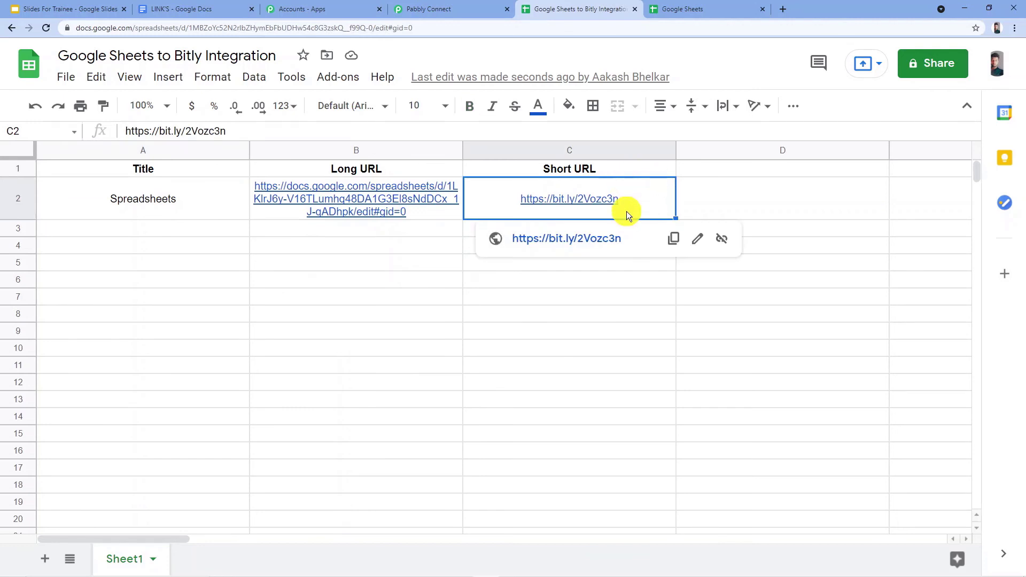
click(411, 232)
click(224, 236)
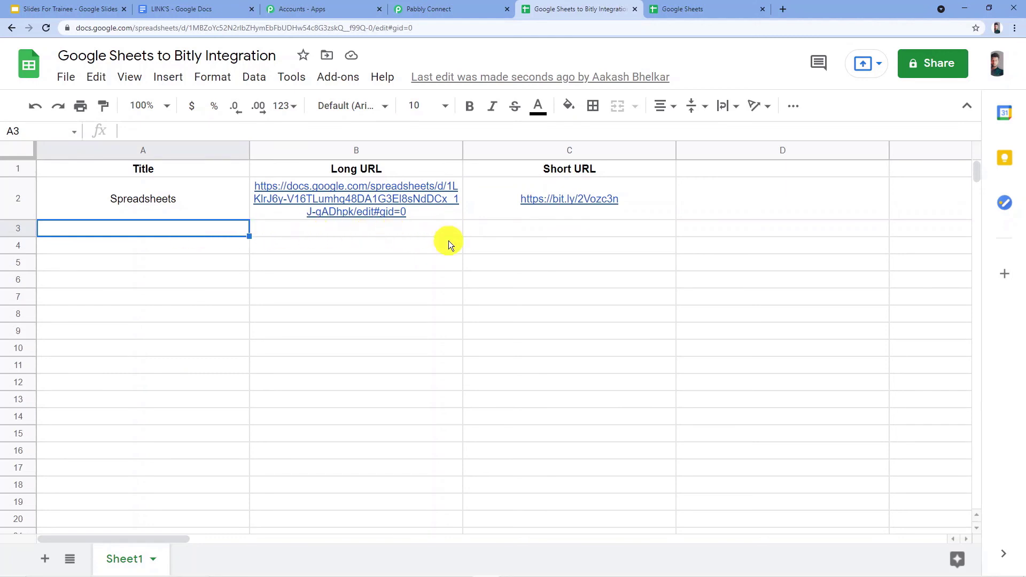
Copy the full LinkedIn URL under the Linkdin heading in the LINK'S Google Docs document.
click(177, 8)
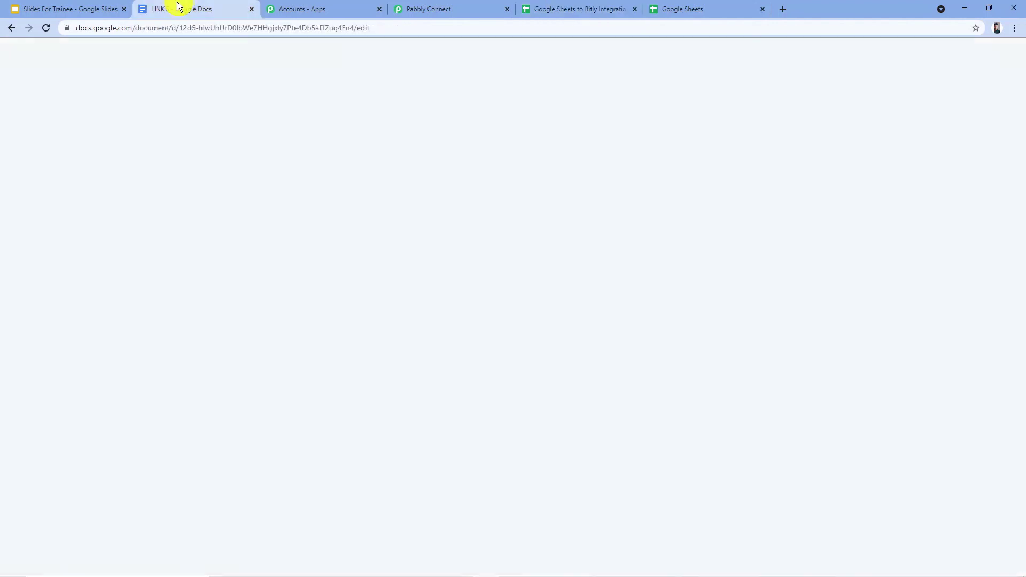
click(292, 354)
drag(713, 342, 224, 341)
key(ctrl+c)
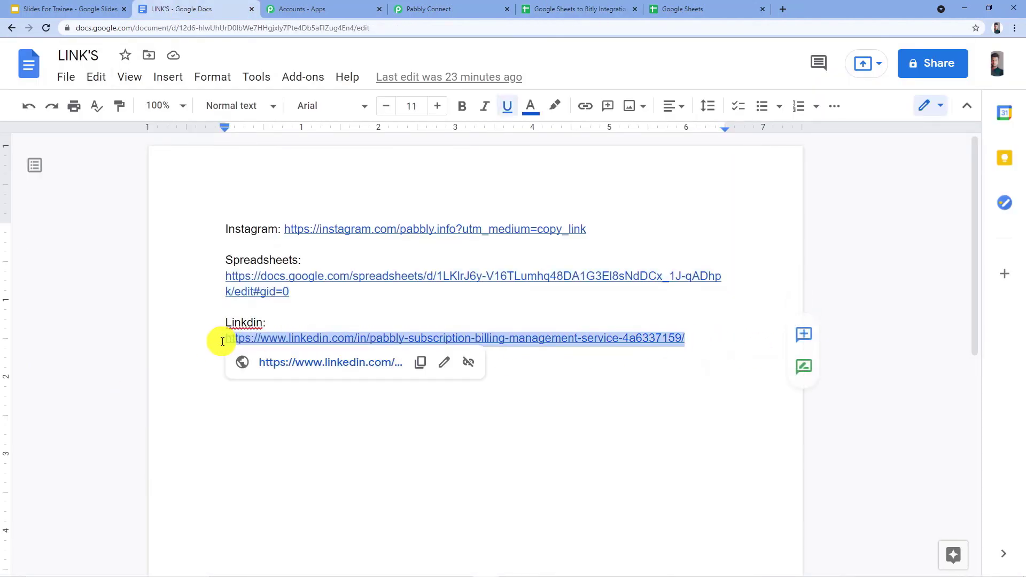
Enter Linkdin as the Title in cell A3 of the Google Sheets to Bitly Integration spreadsheet.
click(599, 9)
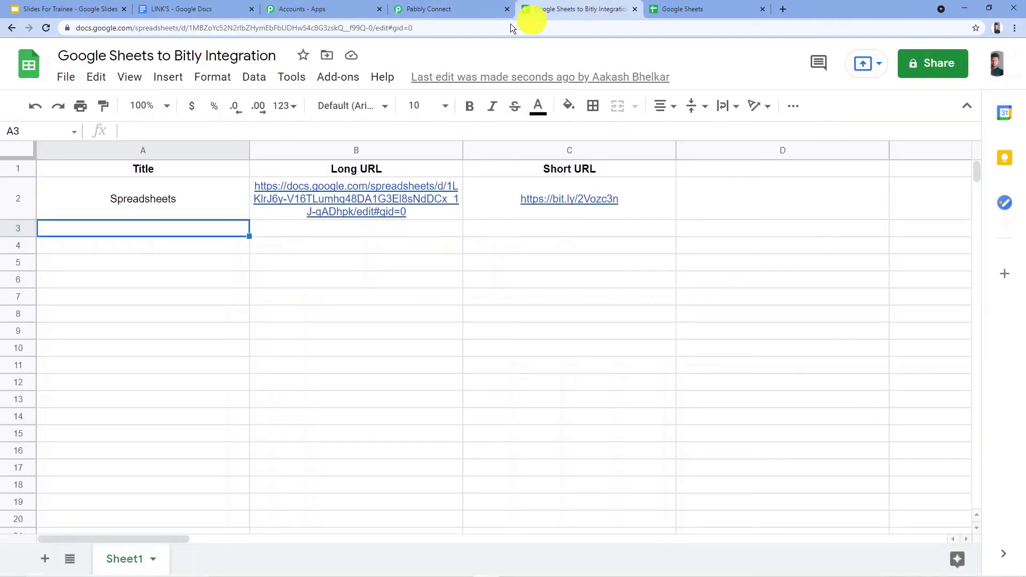
double_click(200, 230)
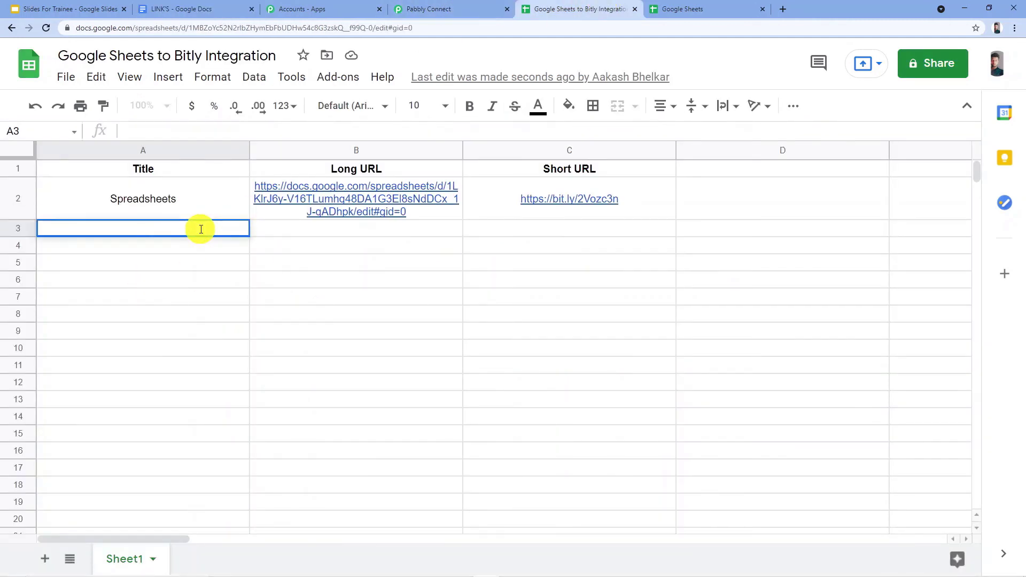
text(Linkdin)
key(Tab)
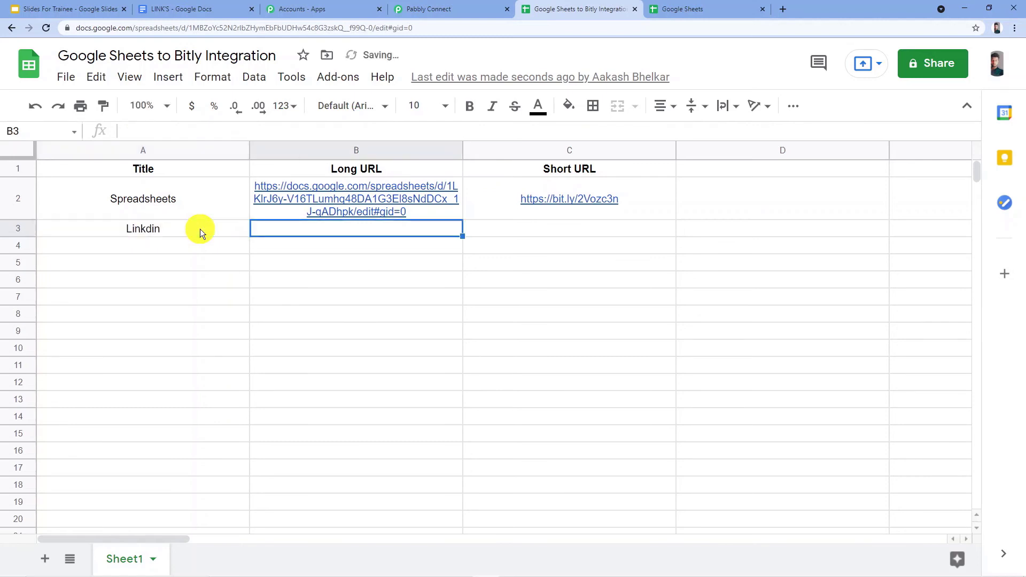
Paste the copied LinkedIn URL into the Long URL cell B3.
double_click(371, 229)
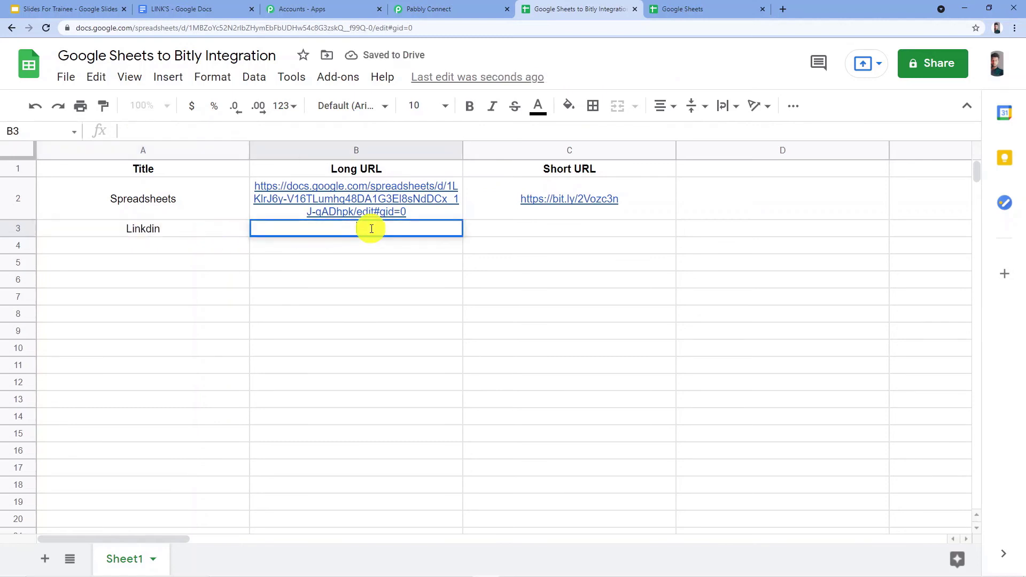
key(ctrl+v)
click(363, 256)
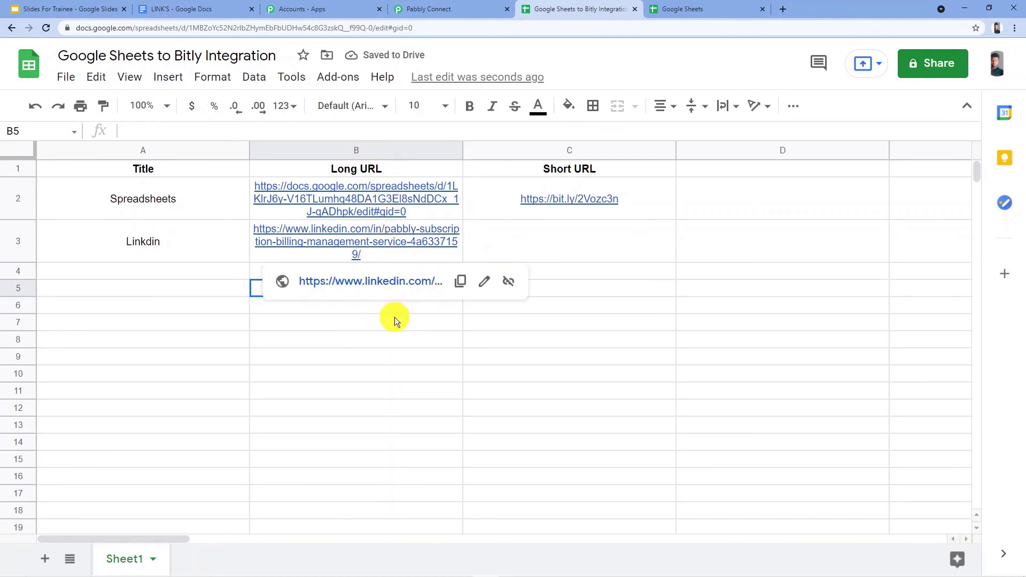
key(ctrl+l)
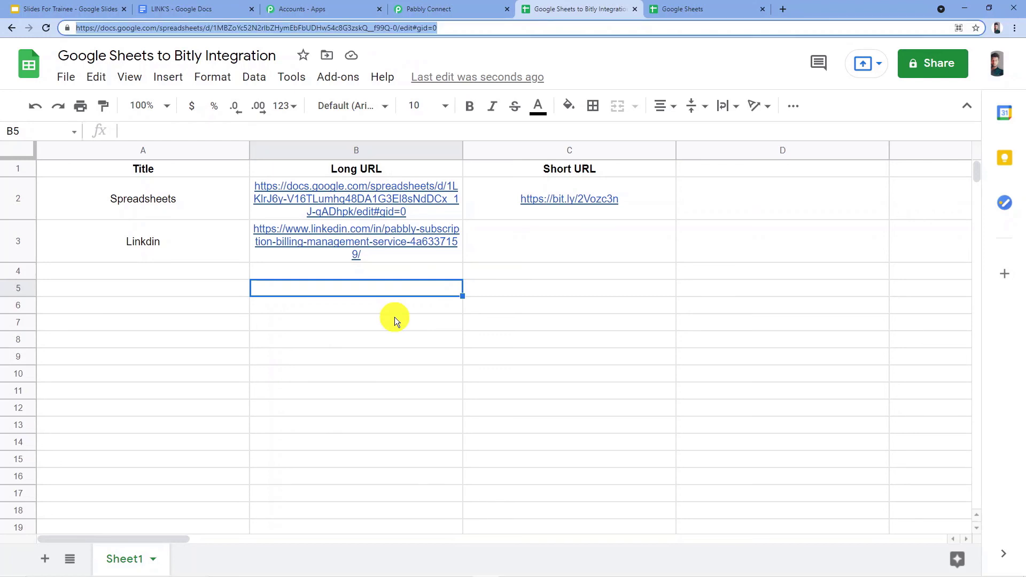
click(594, 256)
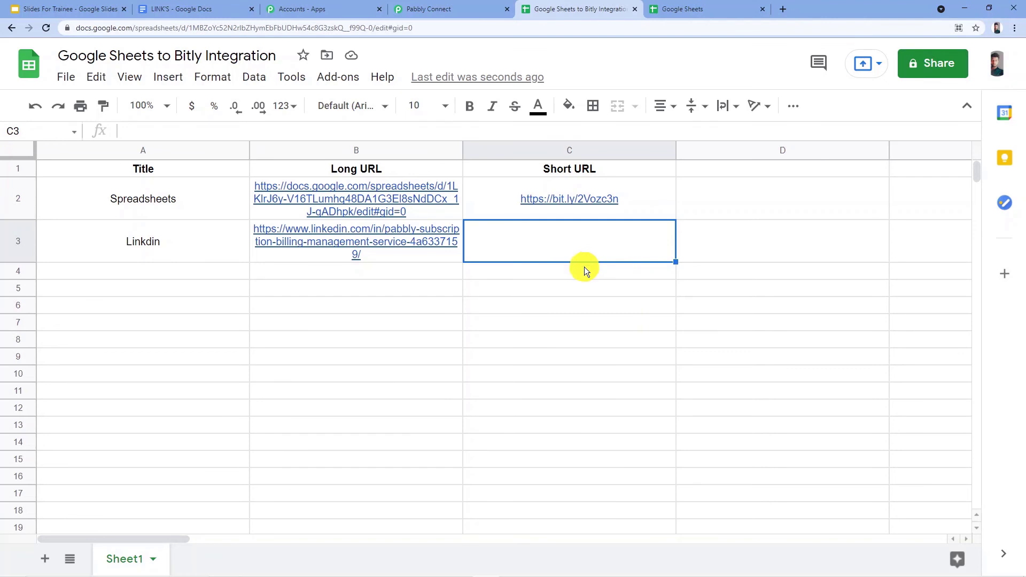
Activate Send On Event in the Pabbly Connect Webhooks add-on for this spreadsheet.
click(344, 80)
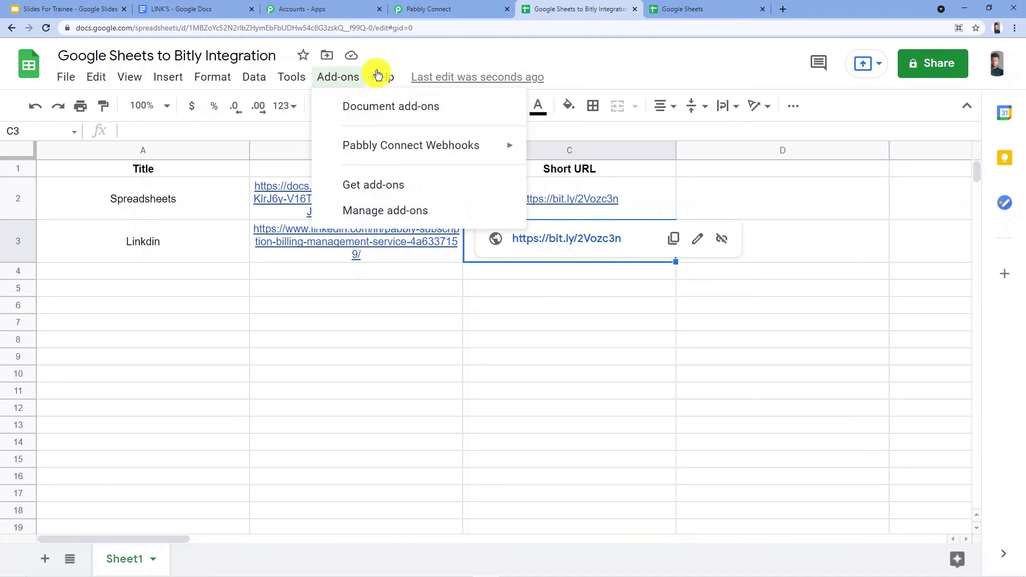
mouse_move(514, 152)
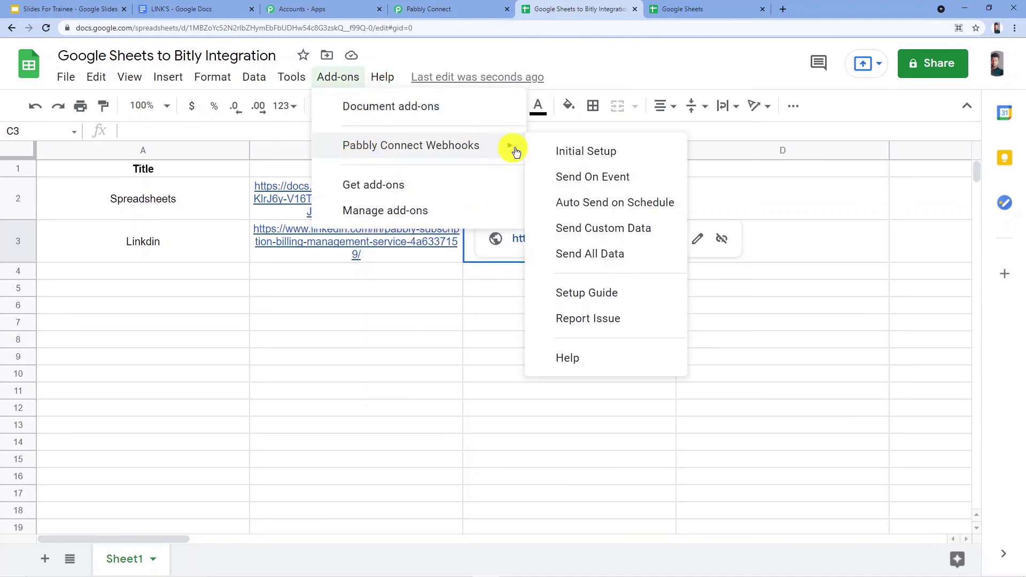
click(571, 178)
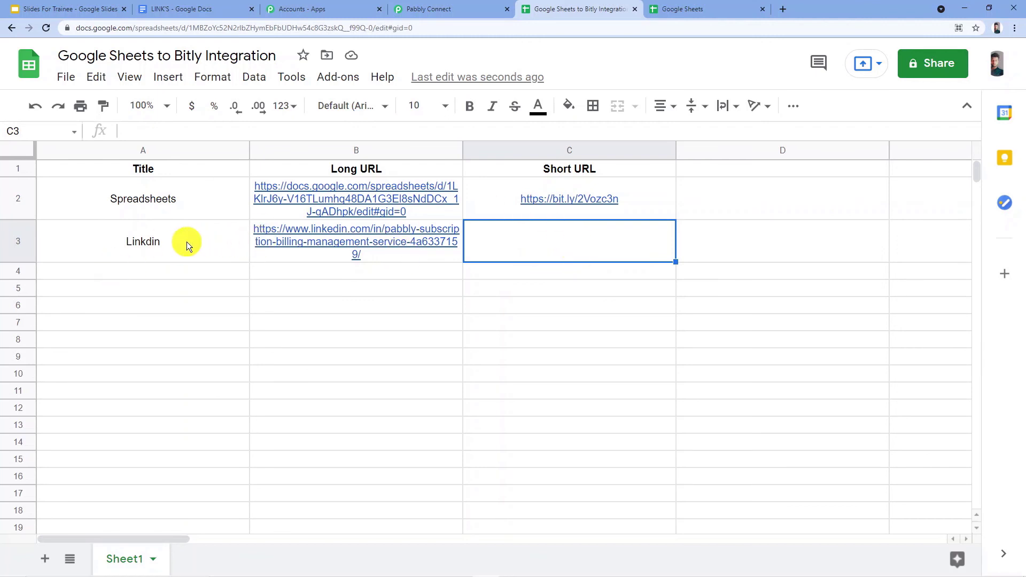
click(339, 78)
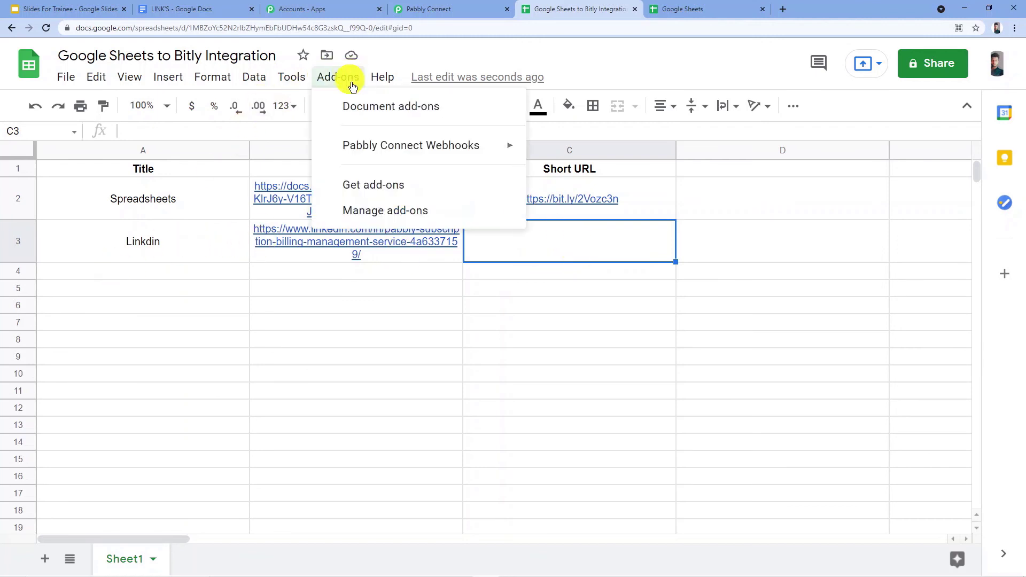
mouse_move(384, 147)
click(288, 271)
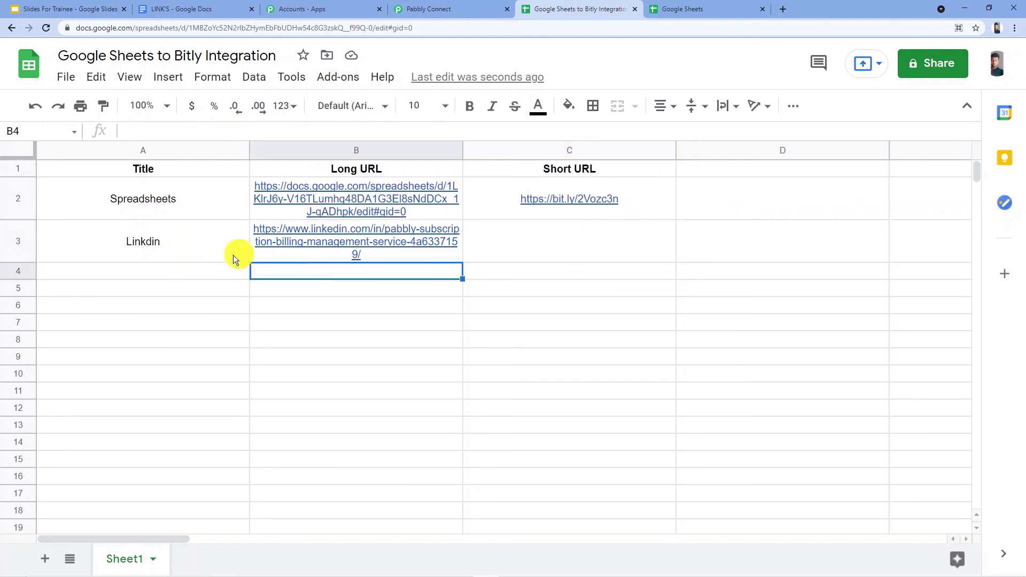
Clear the Long URL cell of the Linkdin row and paste the LinkedIn URL into it again.
click(175, 256)
click(302, 251)
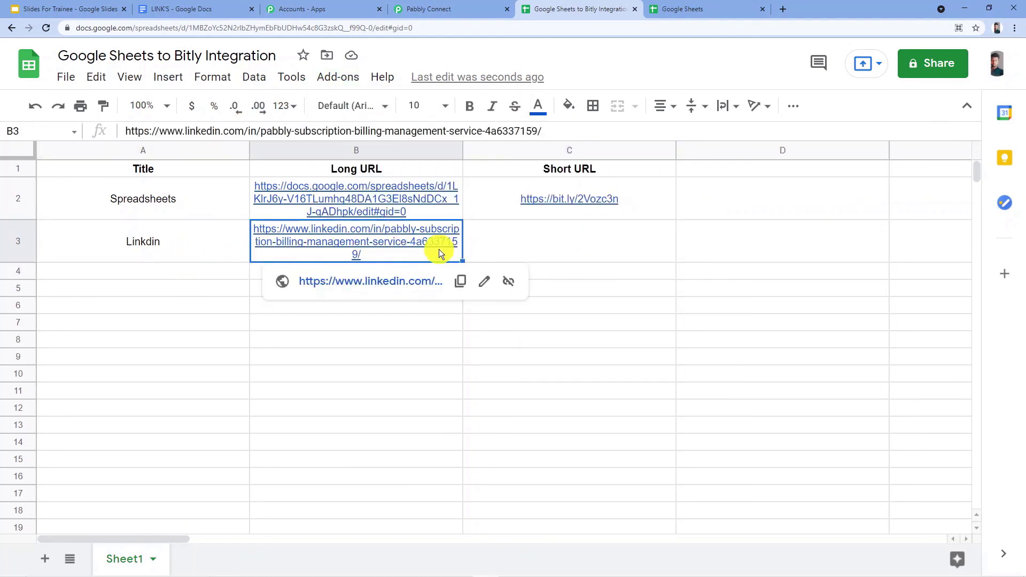
click(551, 241)
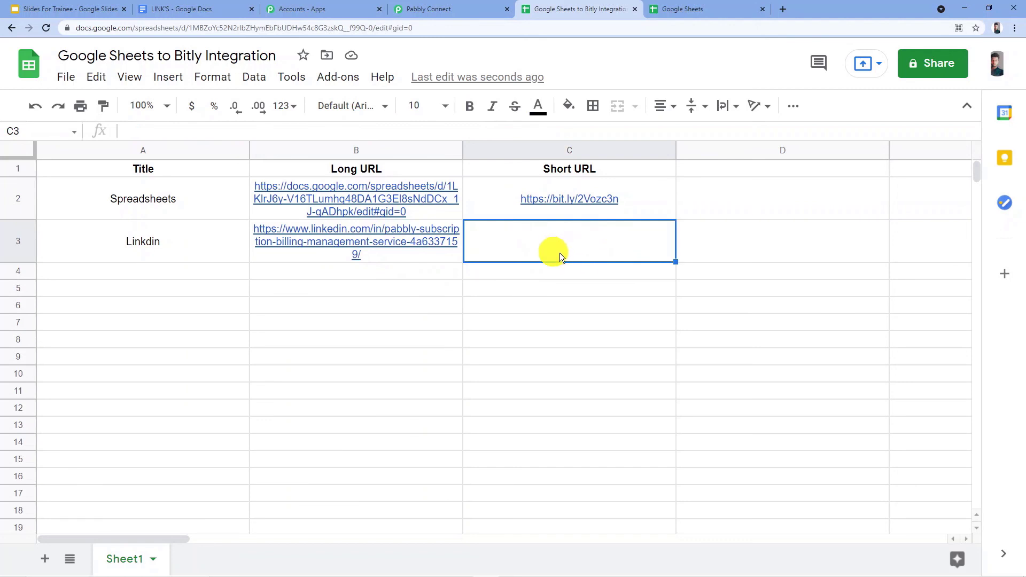
click(293, 239)
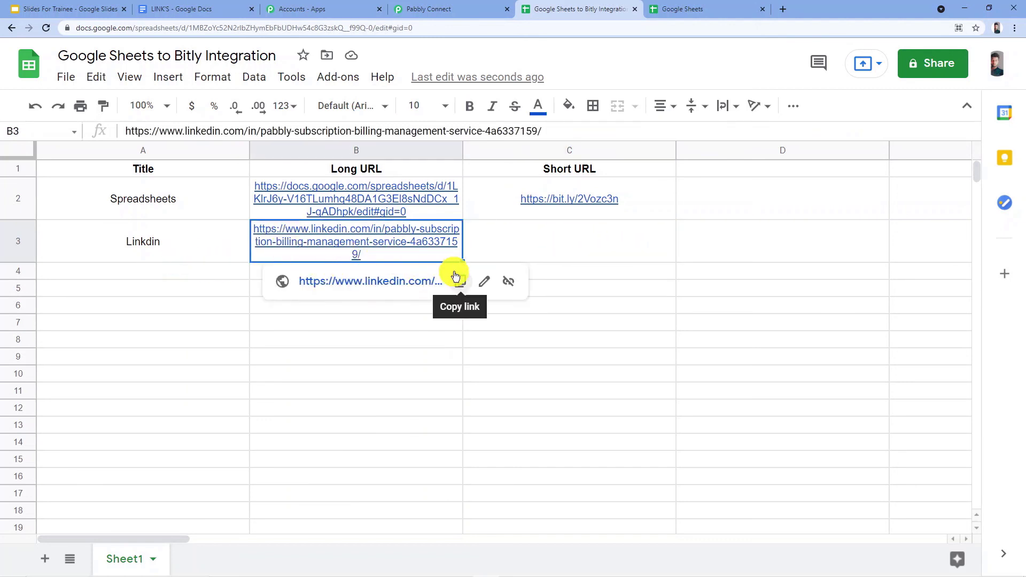
key(Delete)
click(279, 302)
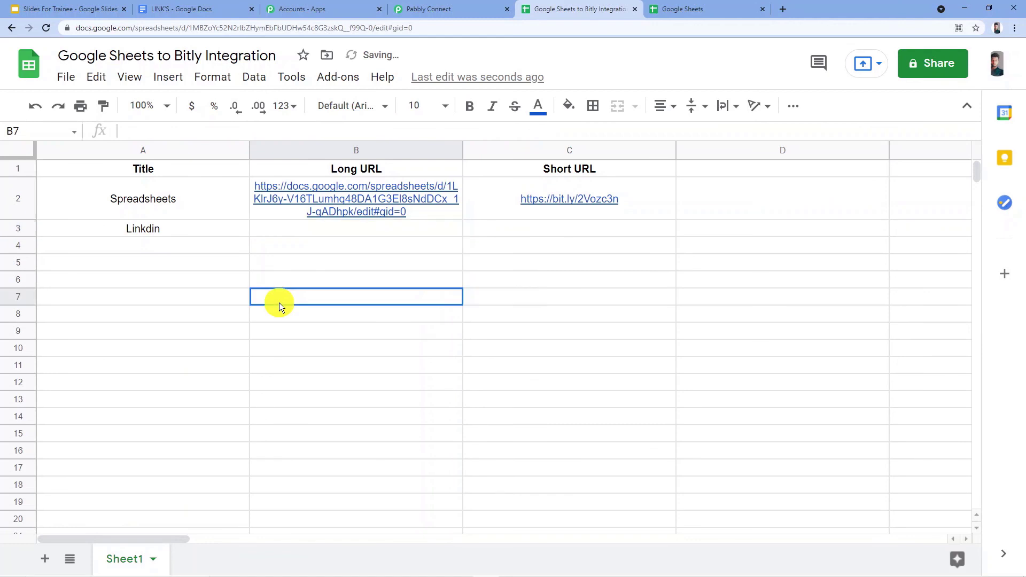
click(321, 227)
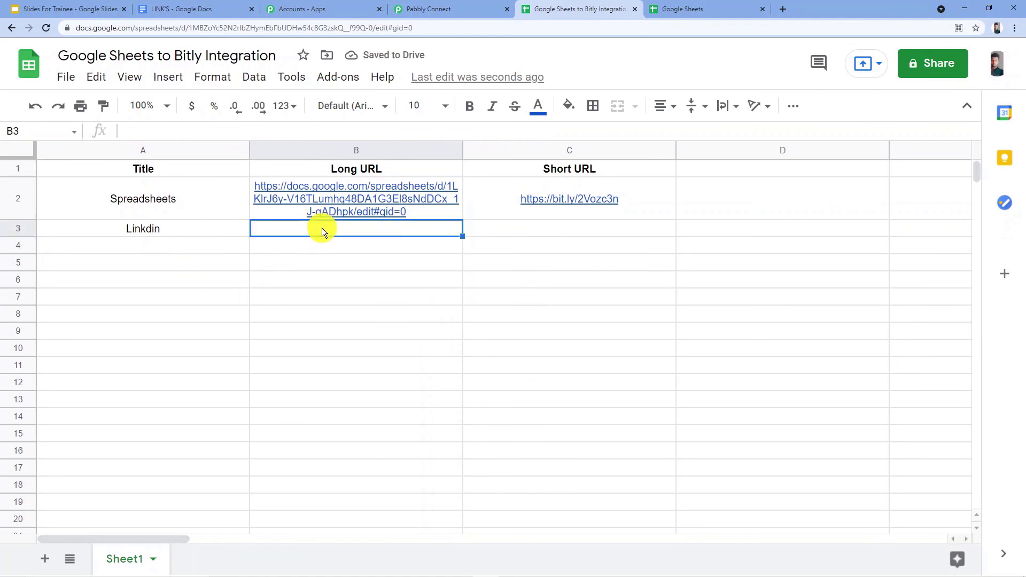
text(https://www.linkedin.com/in/pabbly-subscription-billing-management-service-4a6337159/)
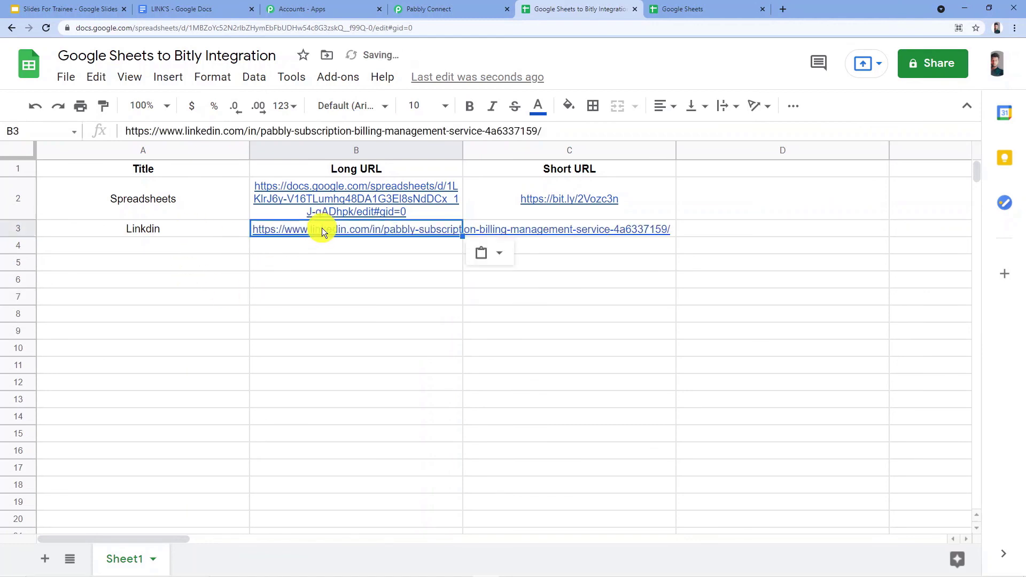
click(322, 250)
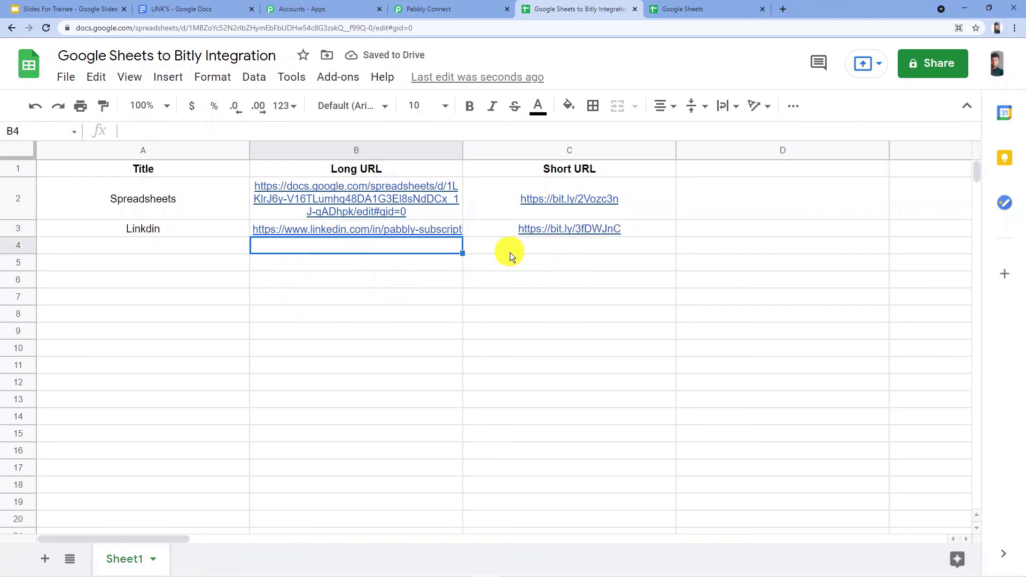
Examine the Long URL and Short URL cells of the Linkdin row.
mouse_move(416, 234)
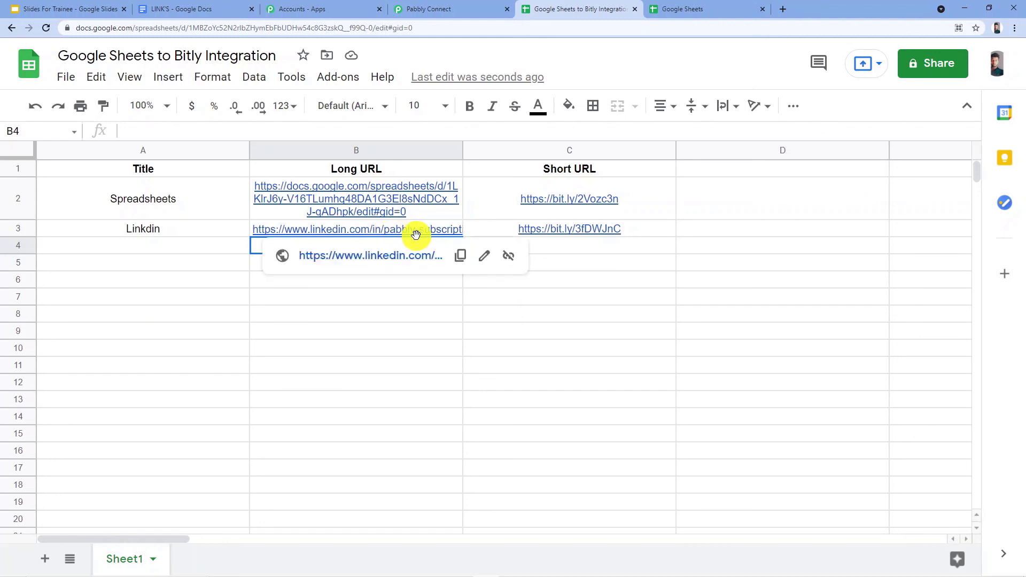
click(664, 229)
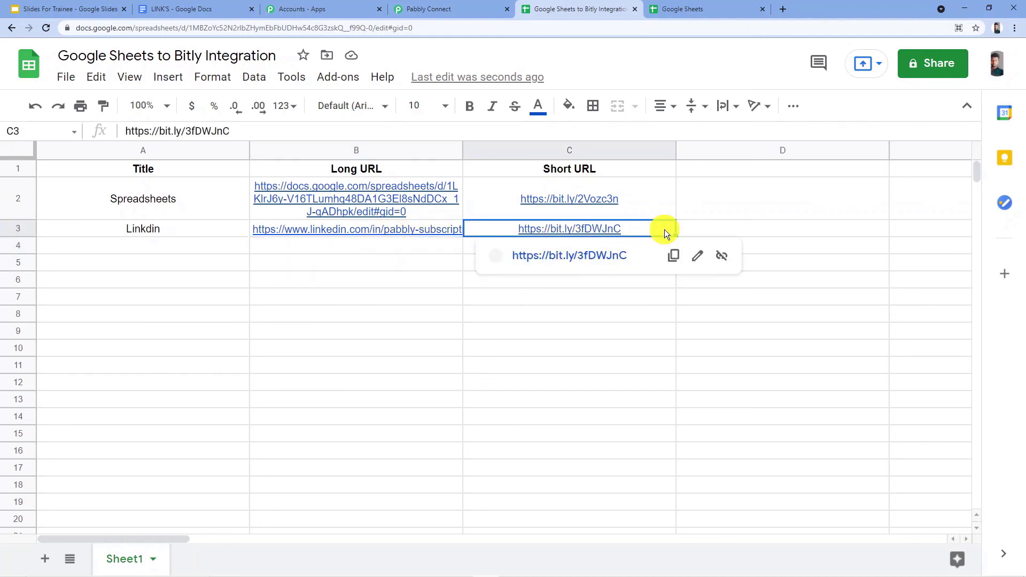
click(431, 254)
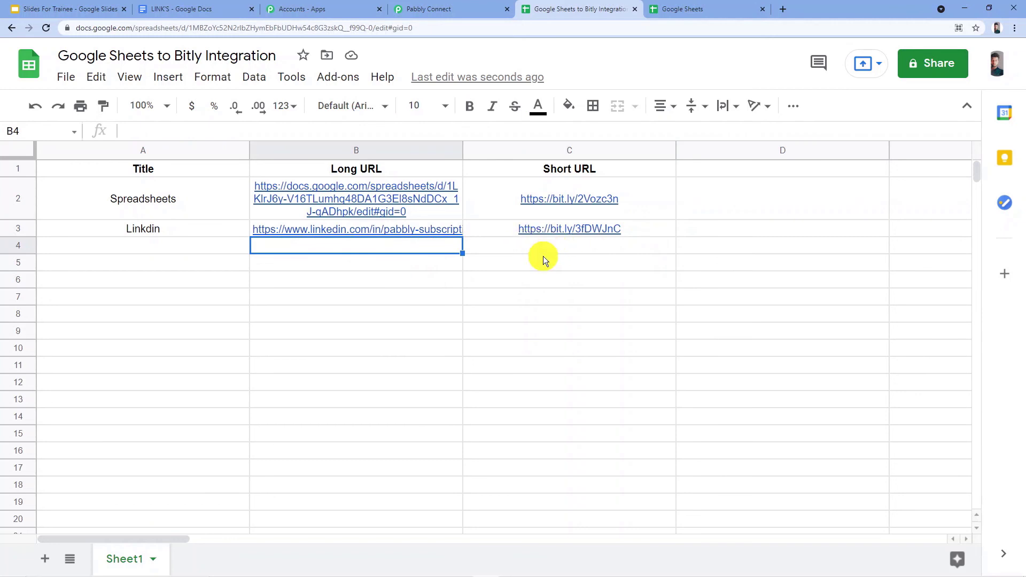
Switch to the LINK'S document in Google Docs and copy its web address.
key(ctrl+l)
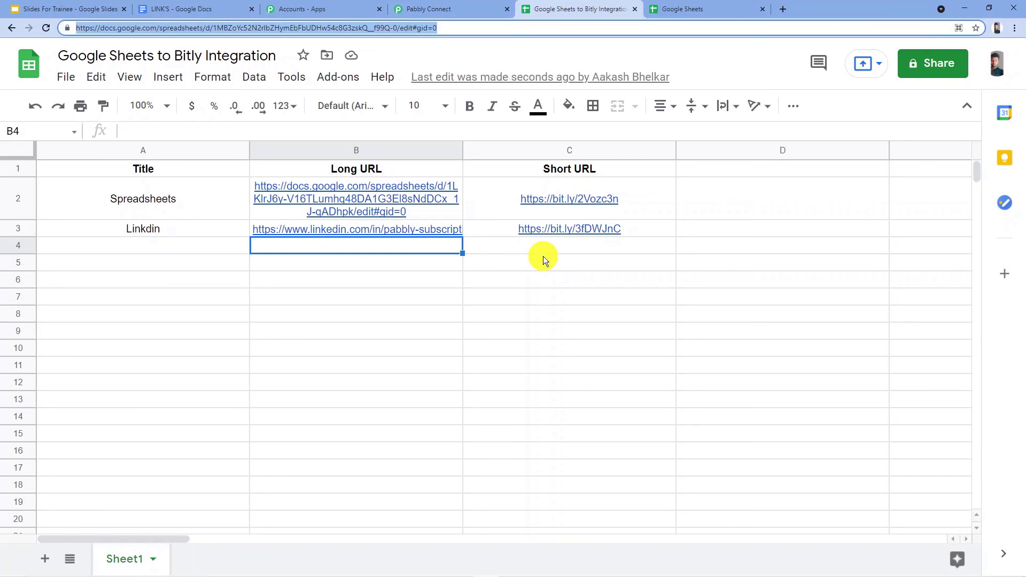
click(229, 8)
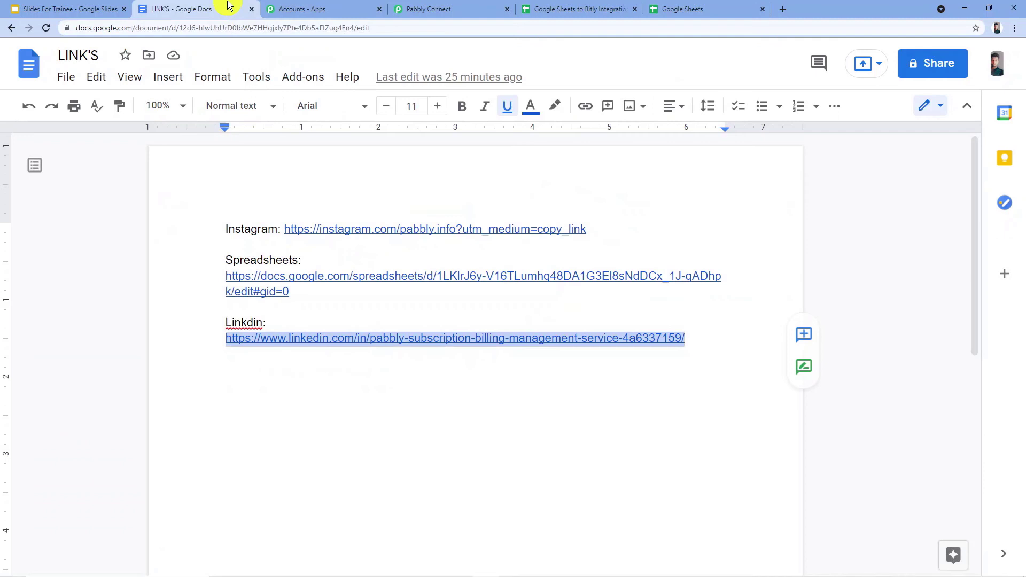
click(377, 29)
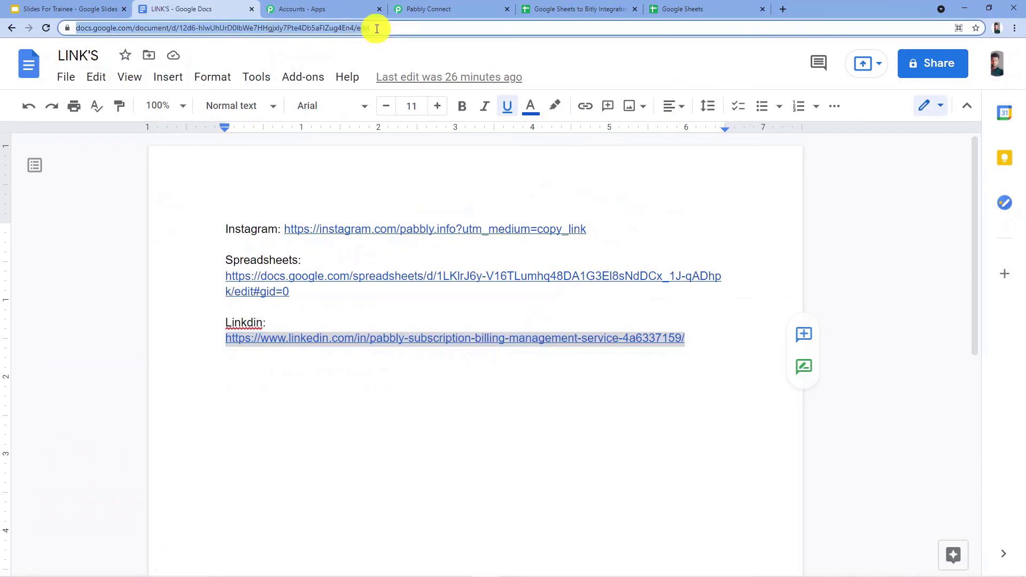
Return to the Google Sheets to Bitly Integration spreadsheet and enter Google Docs as the Title in cell A4.
click(568, 9)
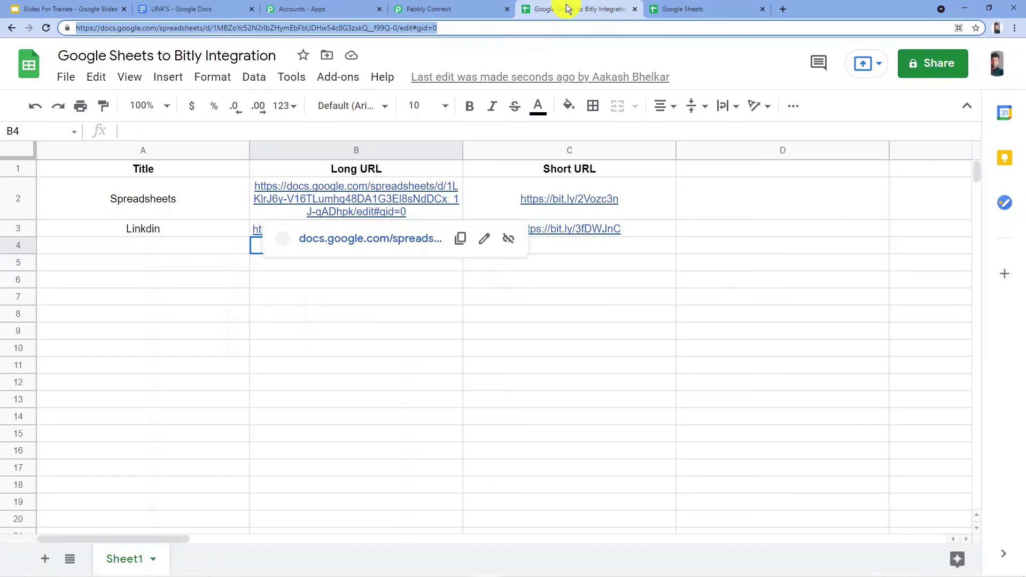
click(197, 246)
text(Googl)
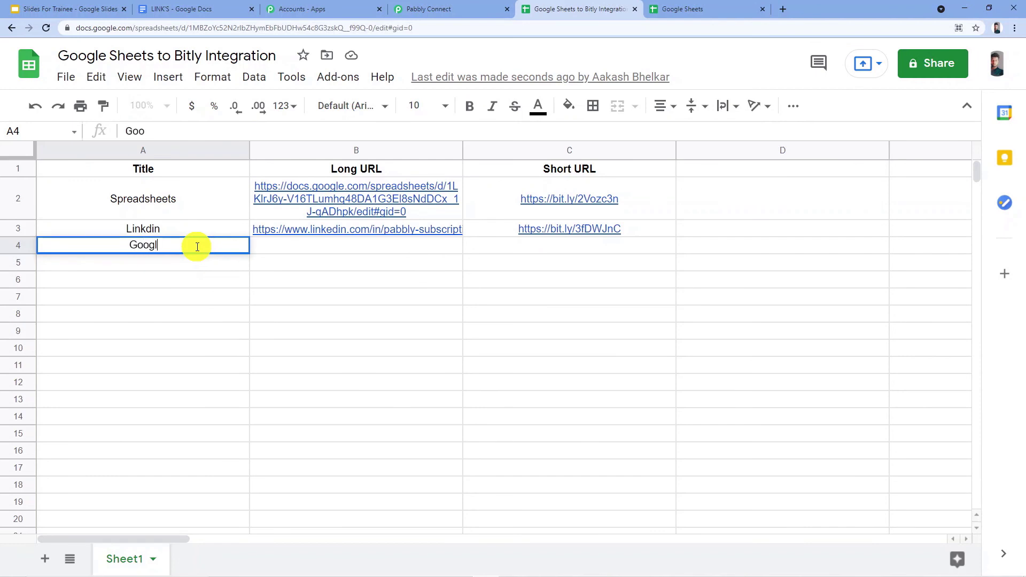
text(e Doc)
text(s)
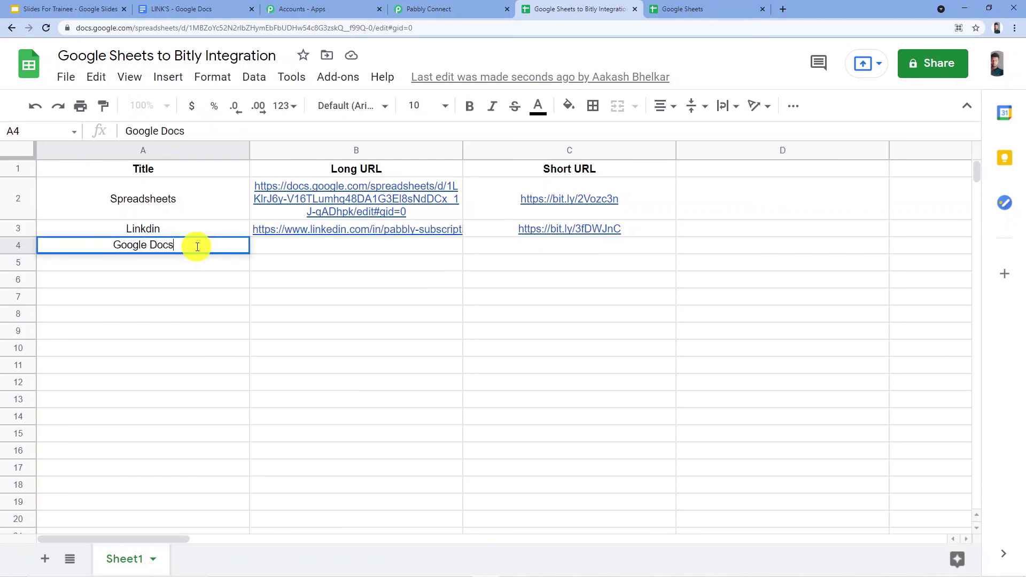
key(Tab)
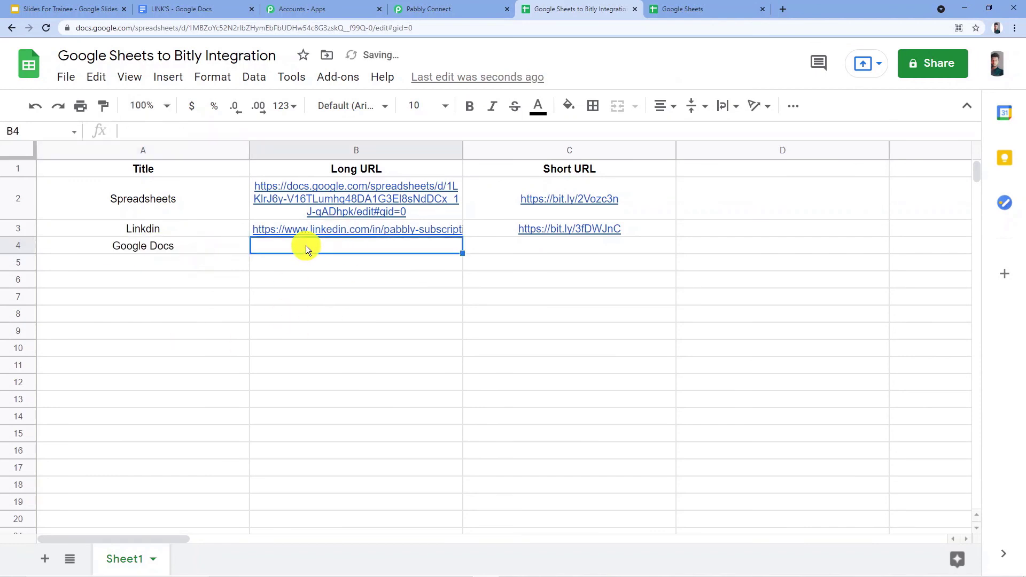
Paste the copied document address into the Long URL cell B4 of the Google Docs row.
right_click(306, 246)
click(344, 154)
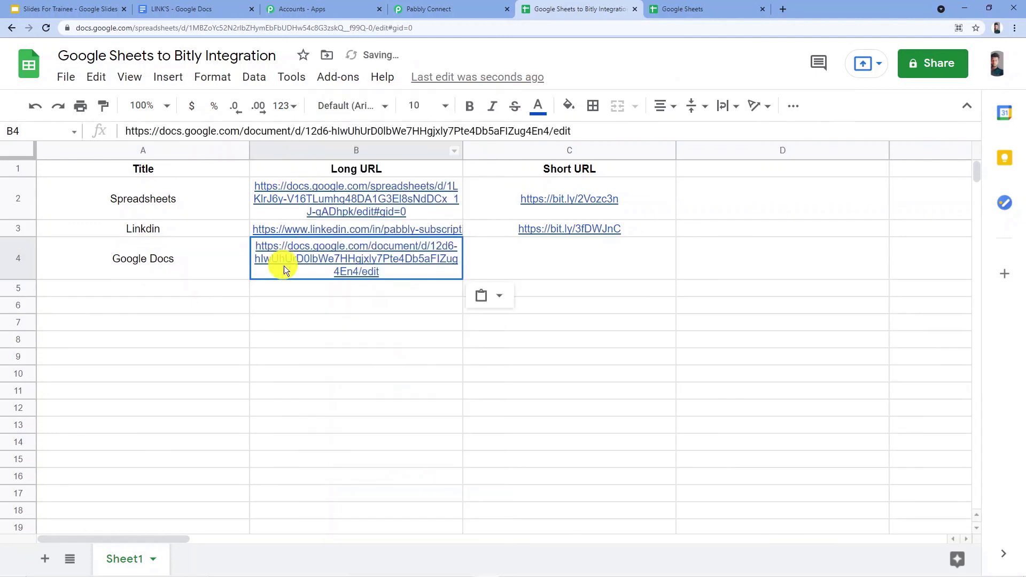
click(358, 309)
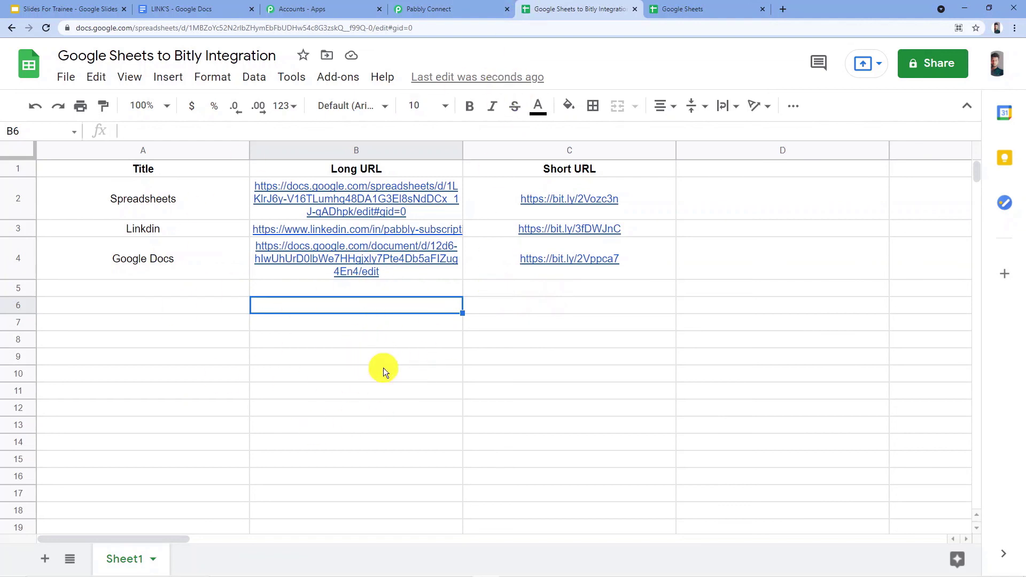
Check the Send On Event setting of the Pabbly Connect Webhooks add-on.
click(334, 78)
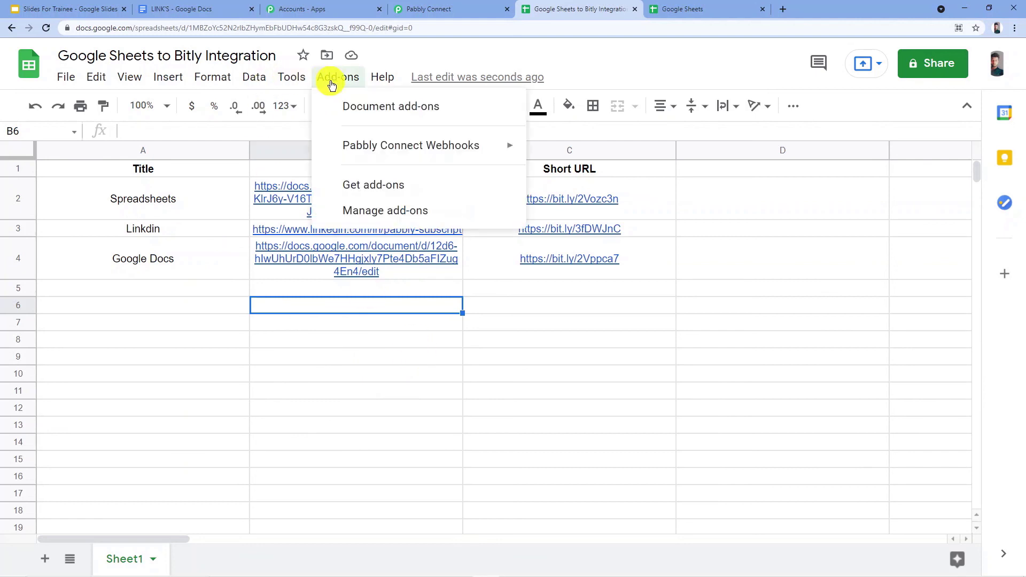
mouse_move(361, 155)
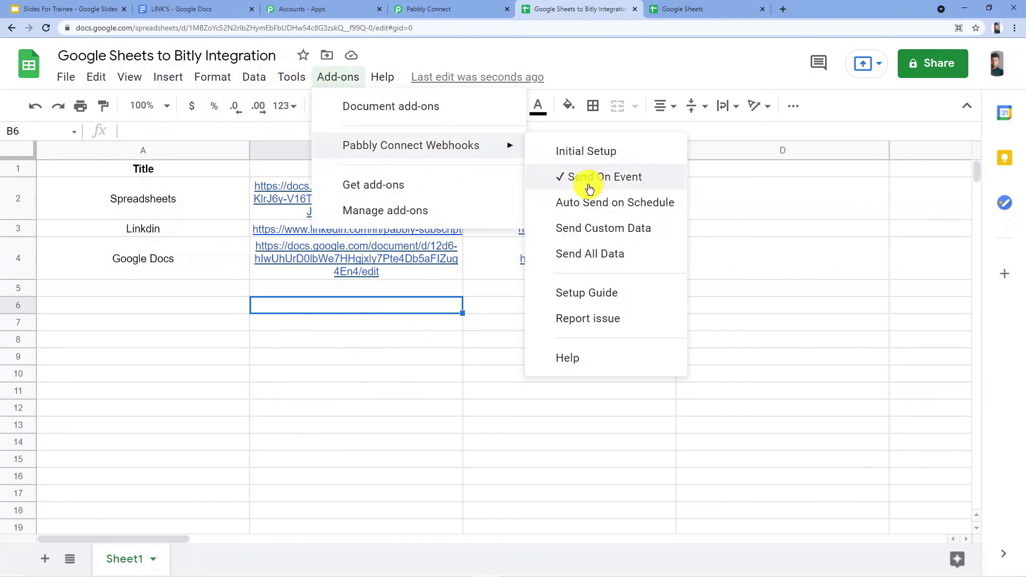
click(712, 190)
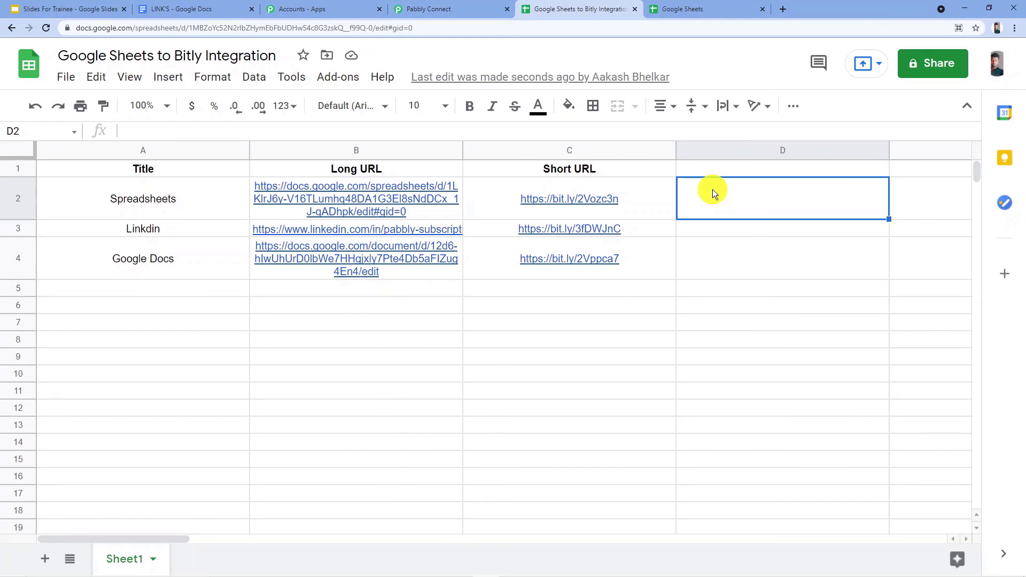
Switch to Pabbly Connect, collapse the workflow's Update Values, Shorten Link and New Spreadsheet Row steps, and review the sequence.
click(446, 9)
scroll(450, 141, up, 12)
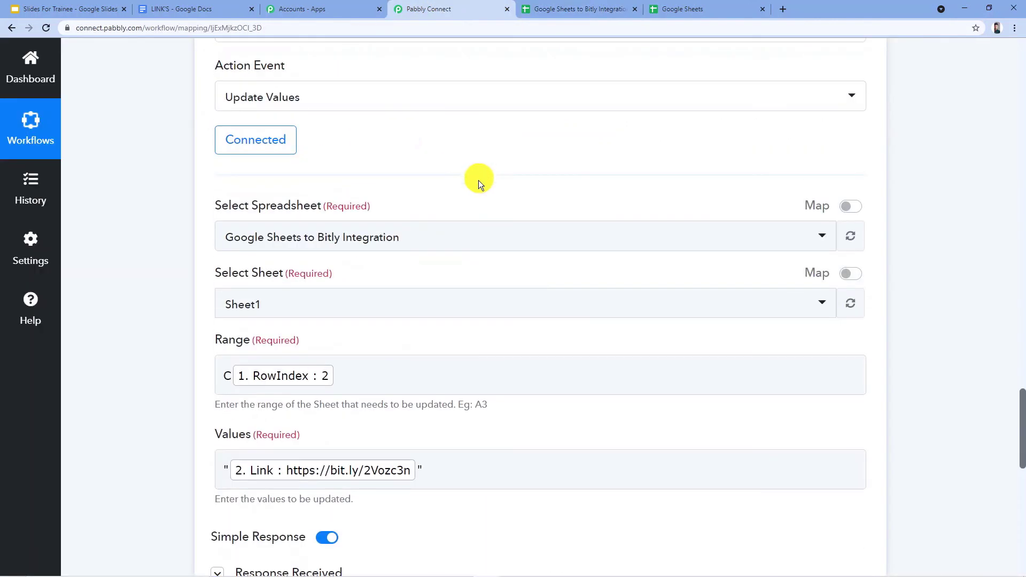
click(504, 266)
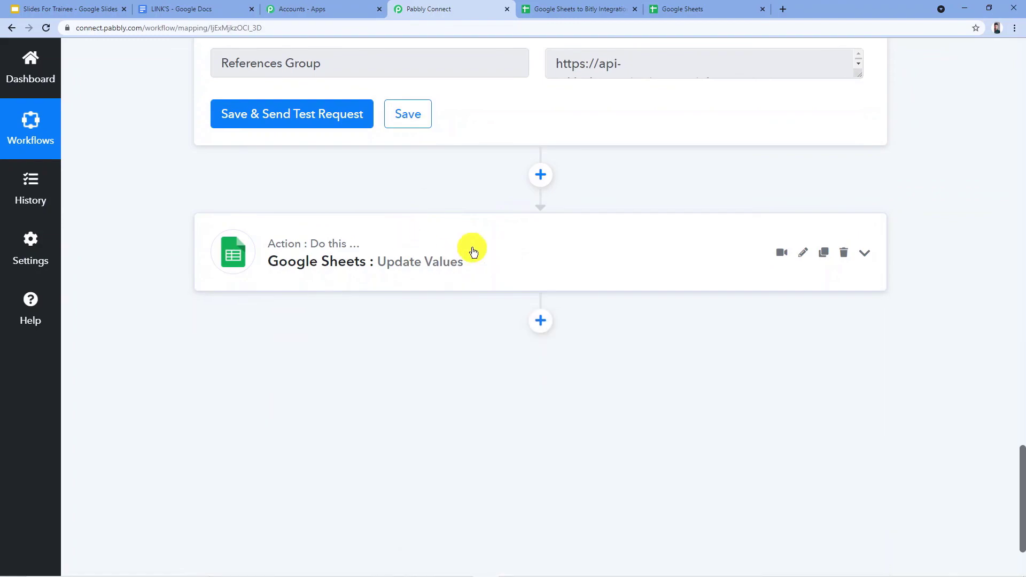
scroll(481, 251, up, 20)
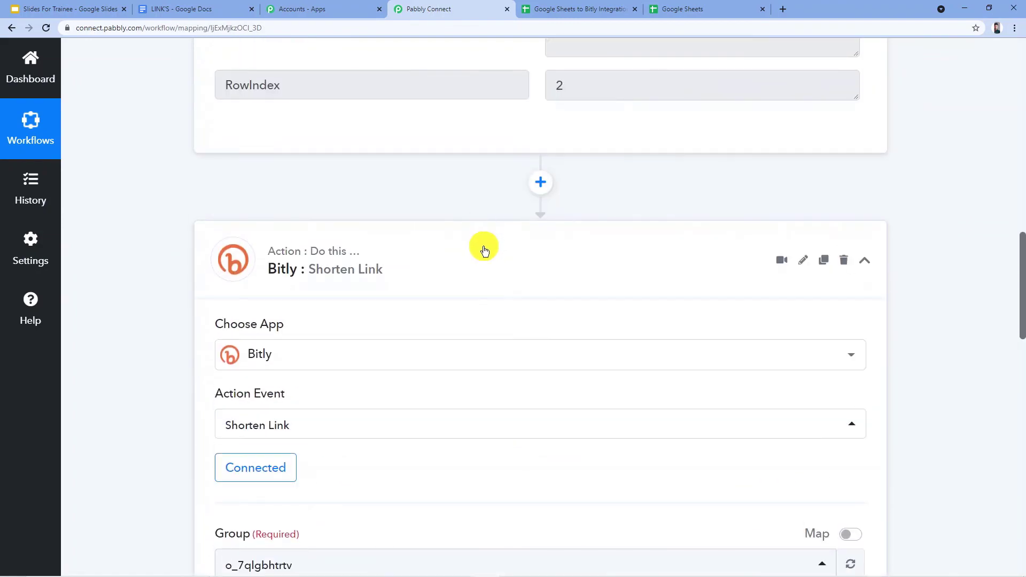
click(483, 249)
scroll(481, 261, up, 15)
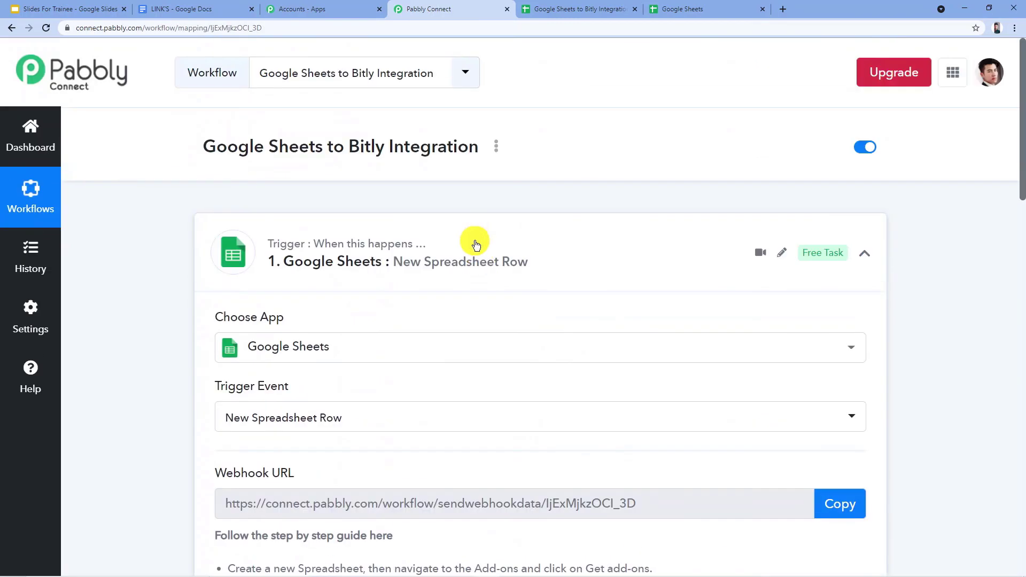
click(474, 241)
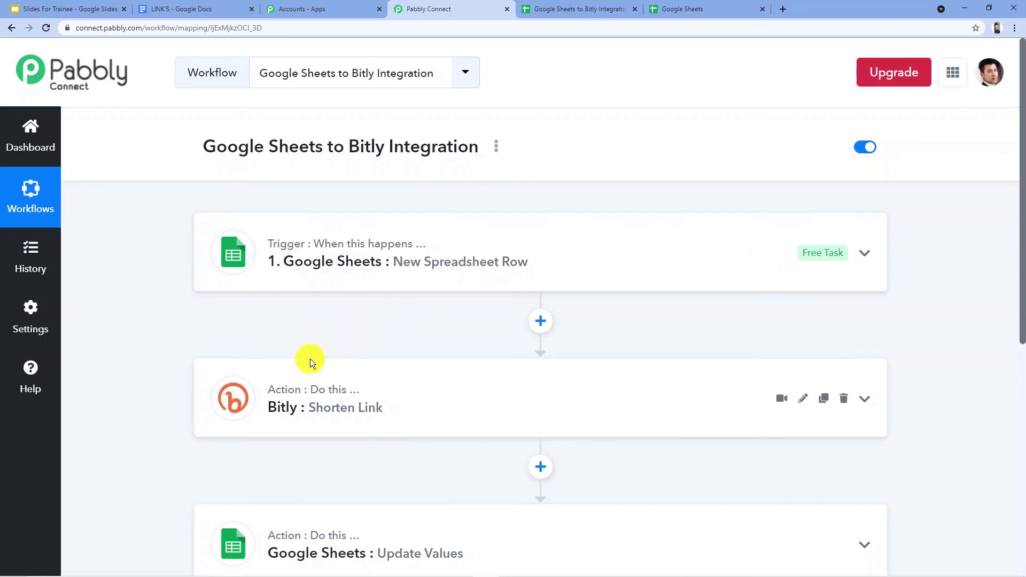
scroll(304, 348, down, 2)
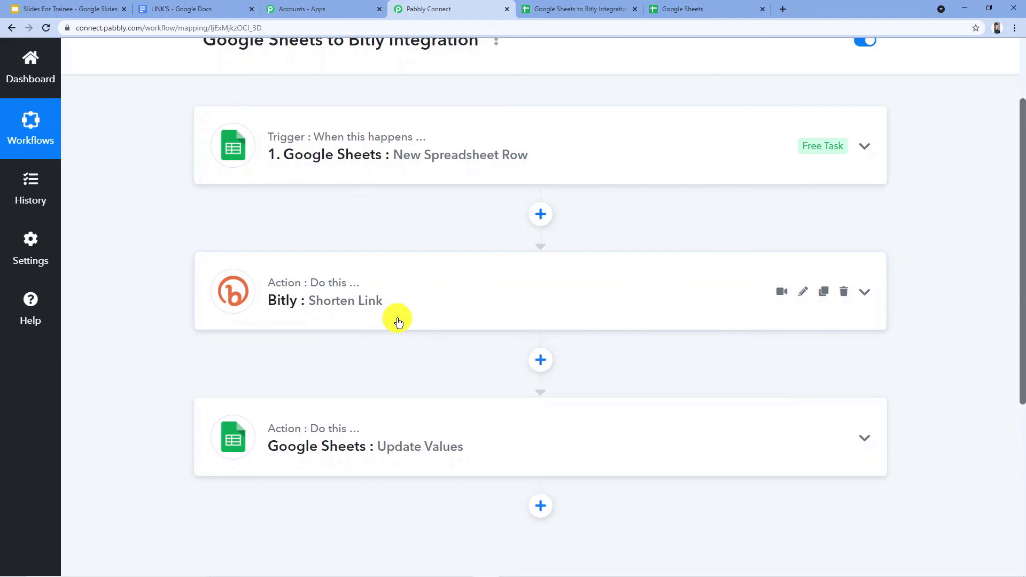
scroll(331, 363, down, 2)
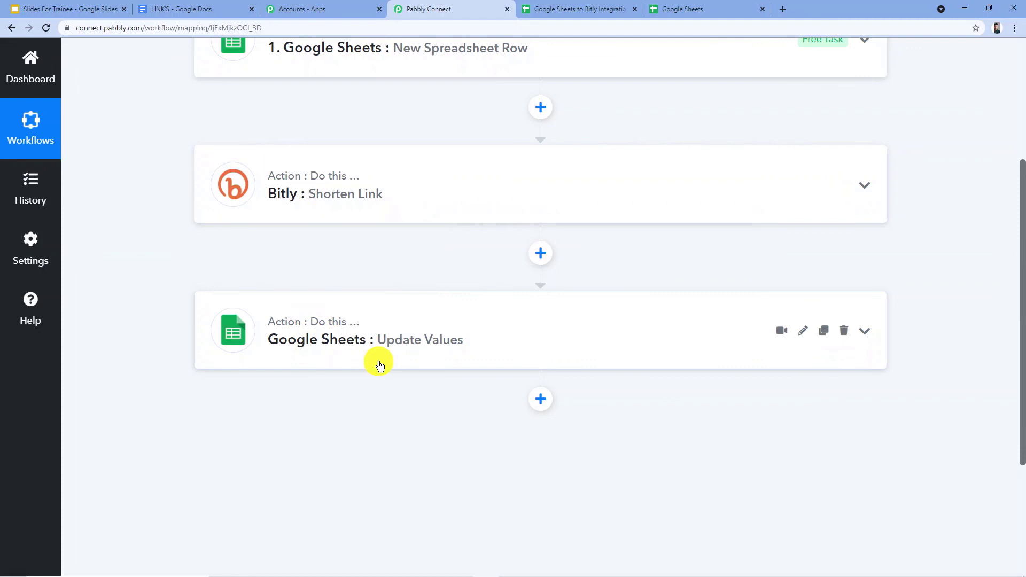
scroll(212, 192, up, 4)
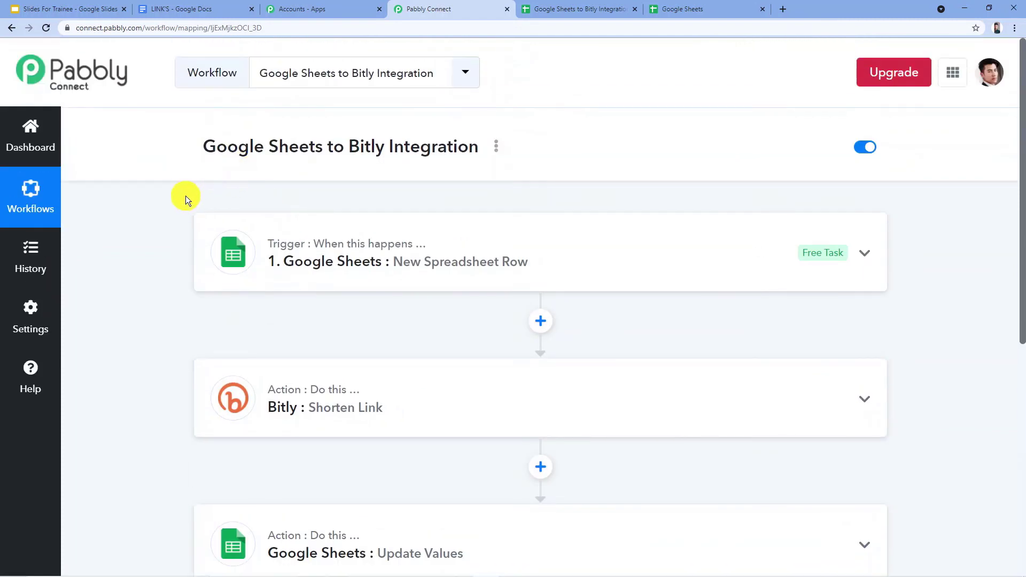